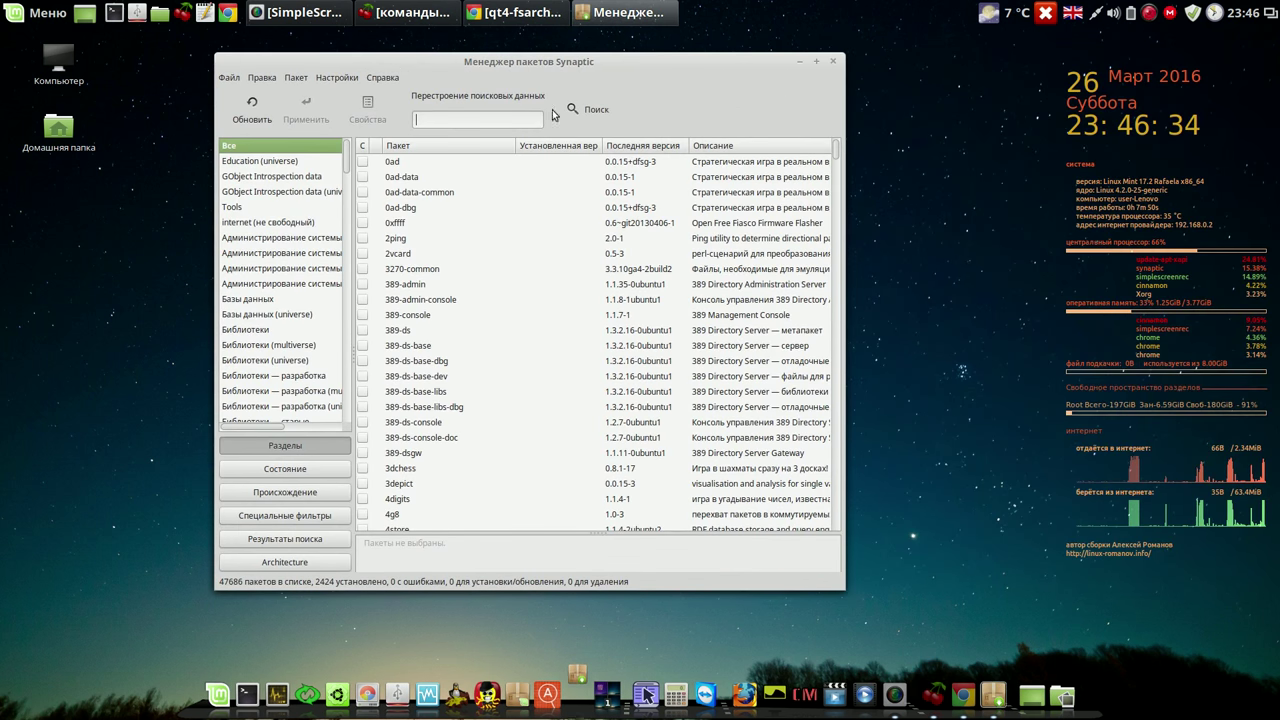
Search the package descriptions and names for the copied name qt4-fsarchiver.
left_click(585, 110)
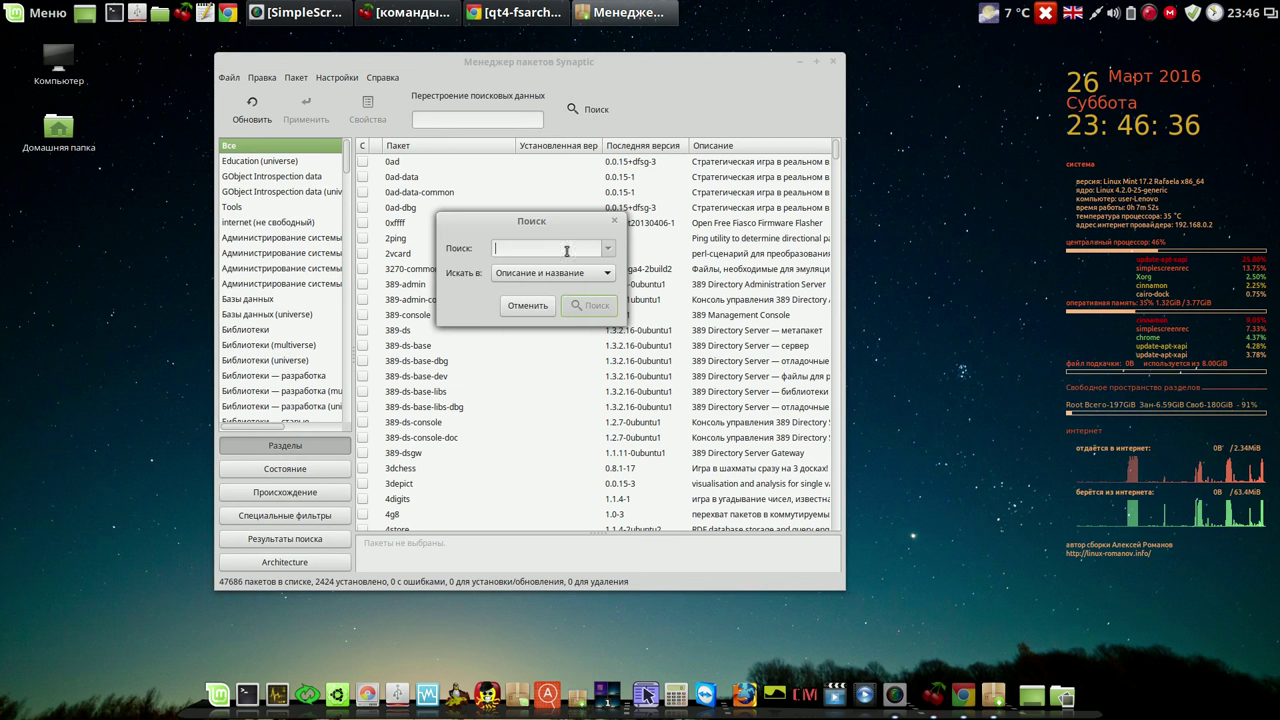
right_click(564, 251)
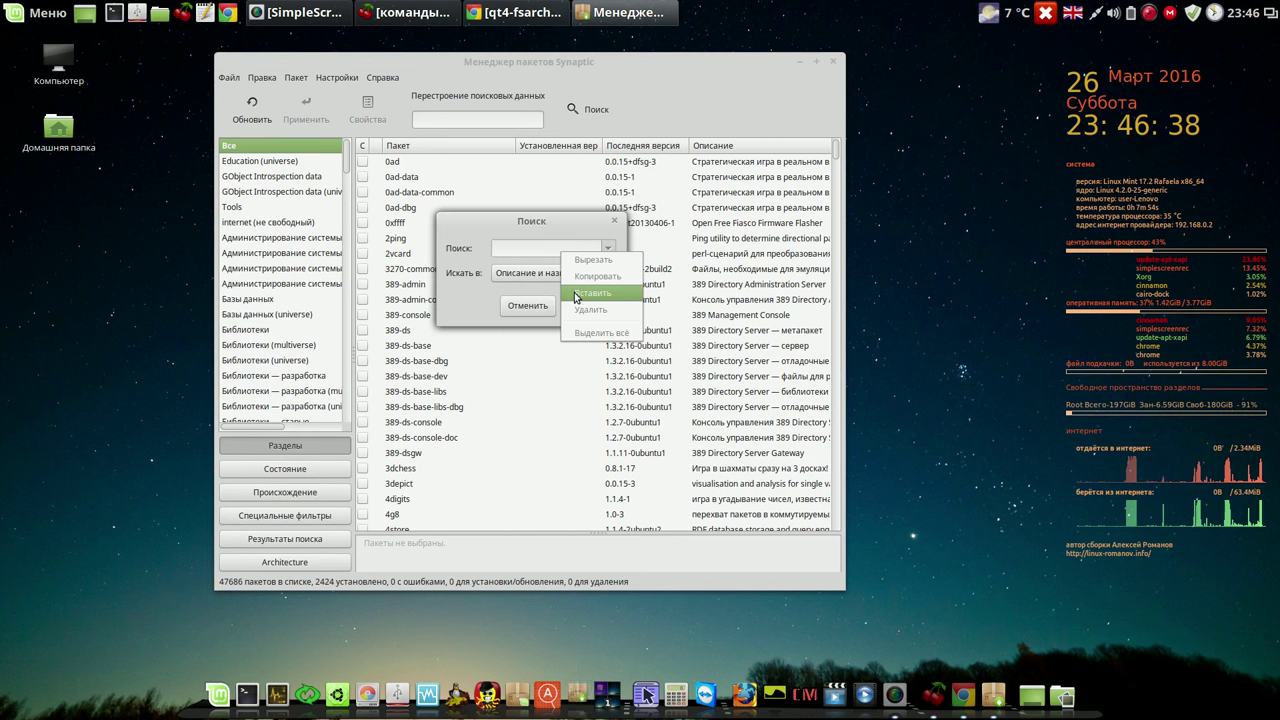
left_click(575, 293)
left_click(585, 305)
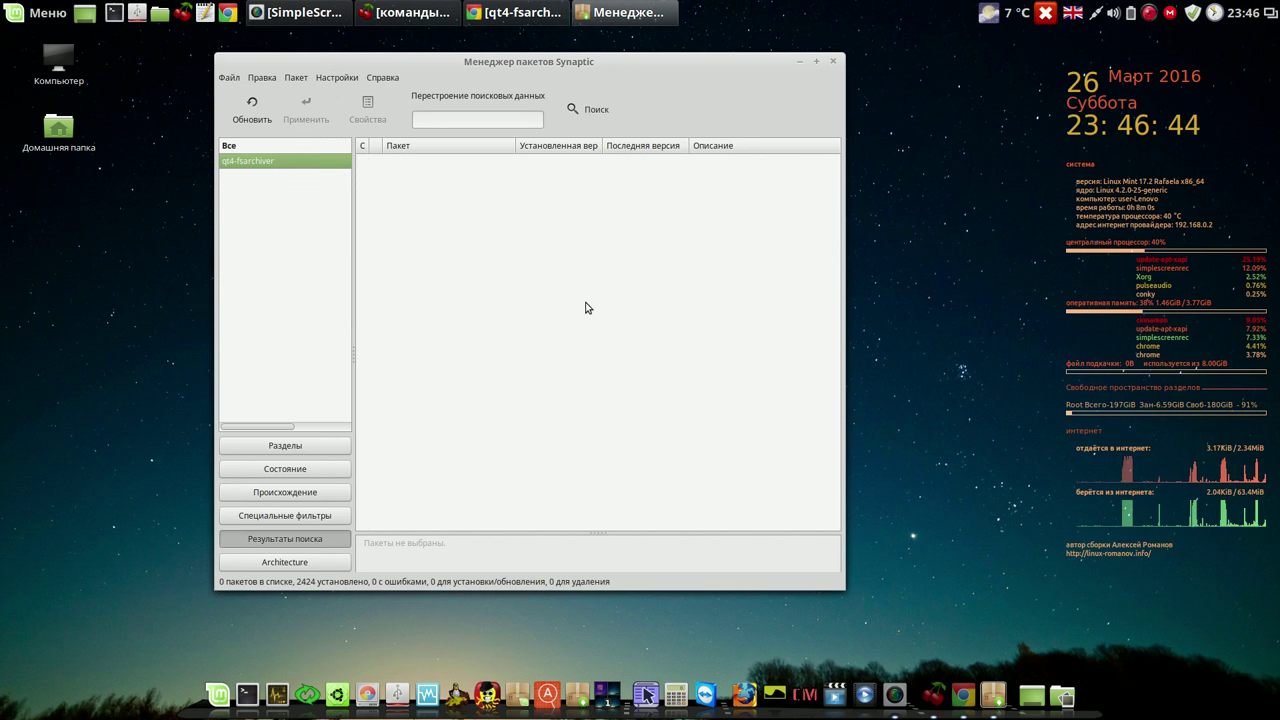
Shorten the search term to fsarchiver and repeat the package search.
left_click(597, 110)
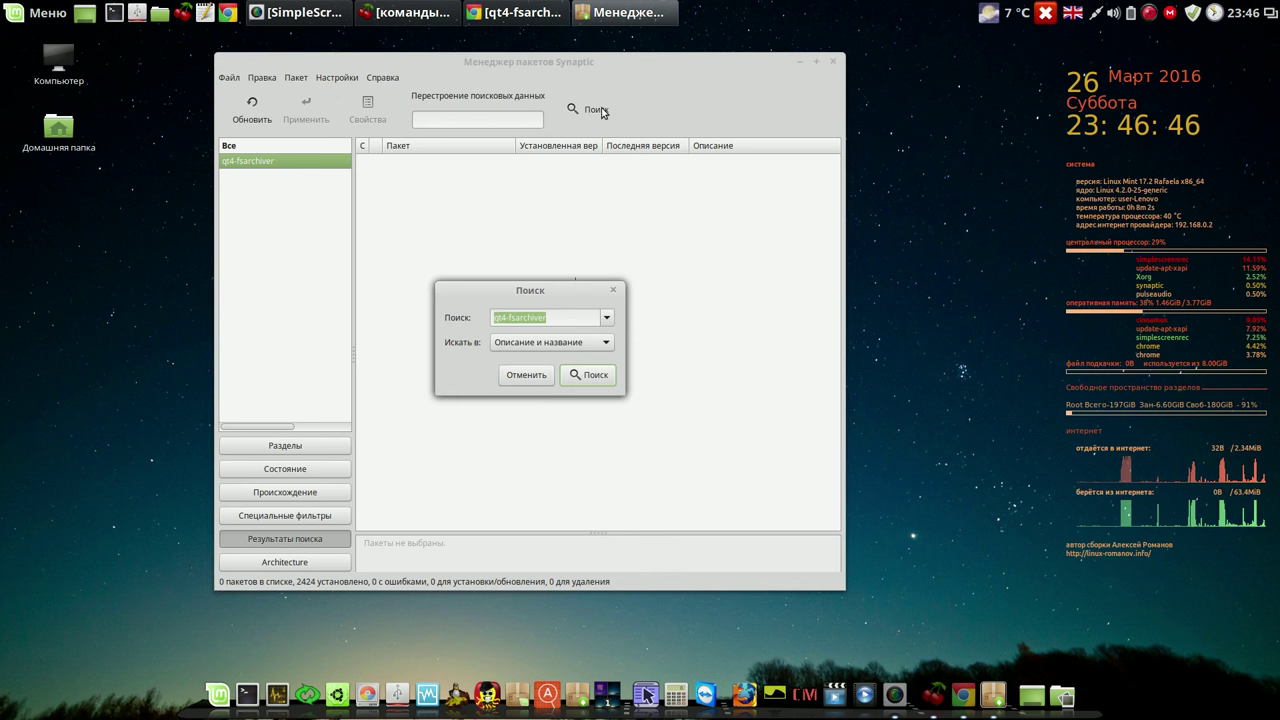
left_click(510, 318)
key("BackSpace")
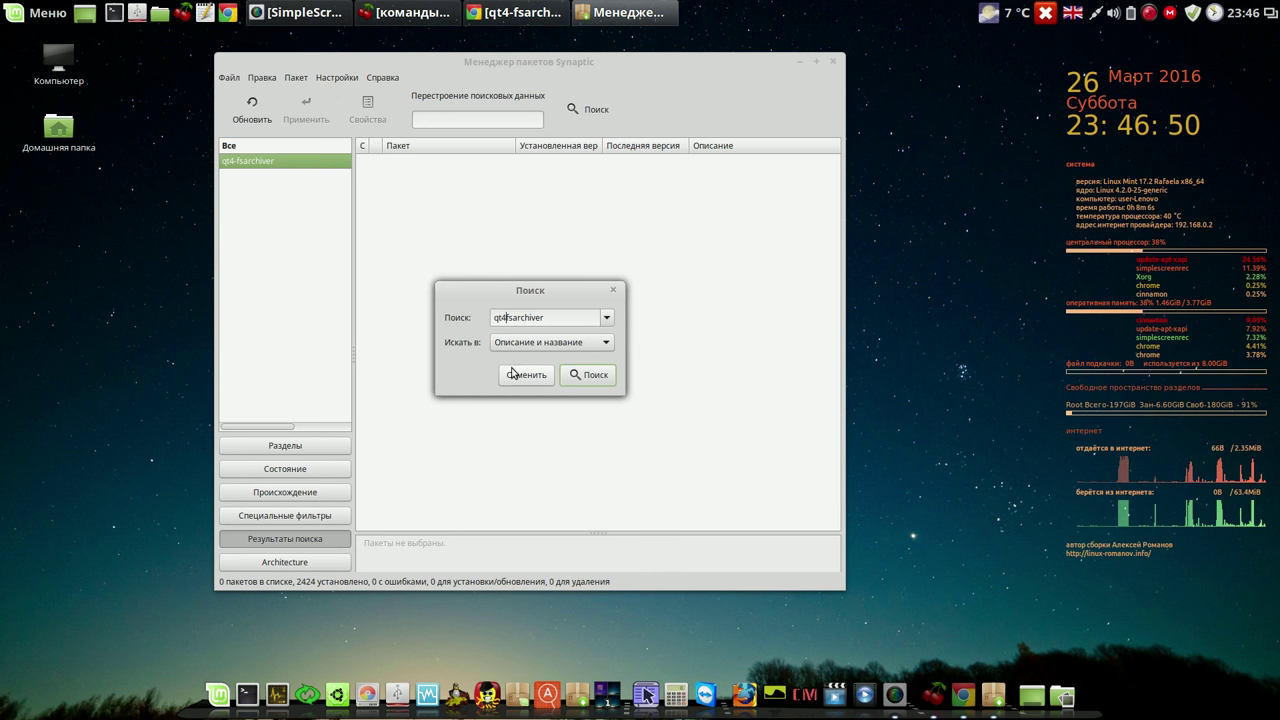
left_click(585, 375)
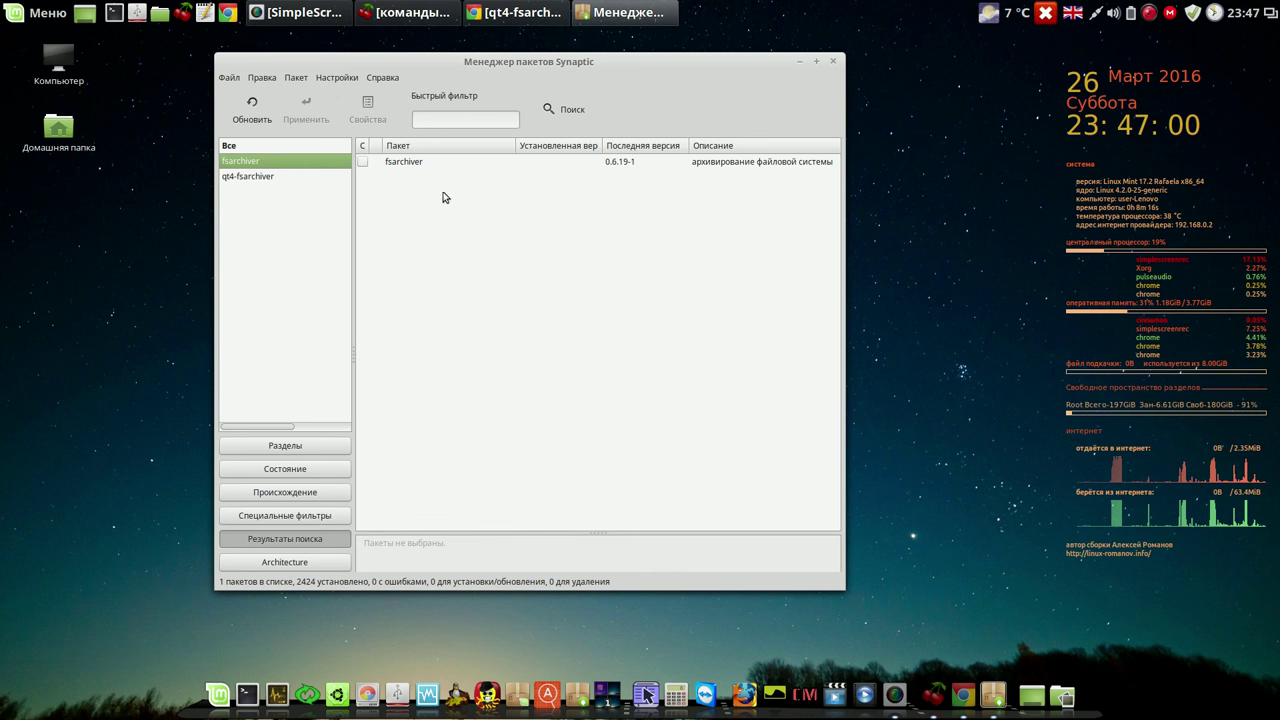
Mark the fsarchiver package for installation, apply the change, and close the package manager.
left_click(418, 166)
left_click(362, 162)
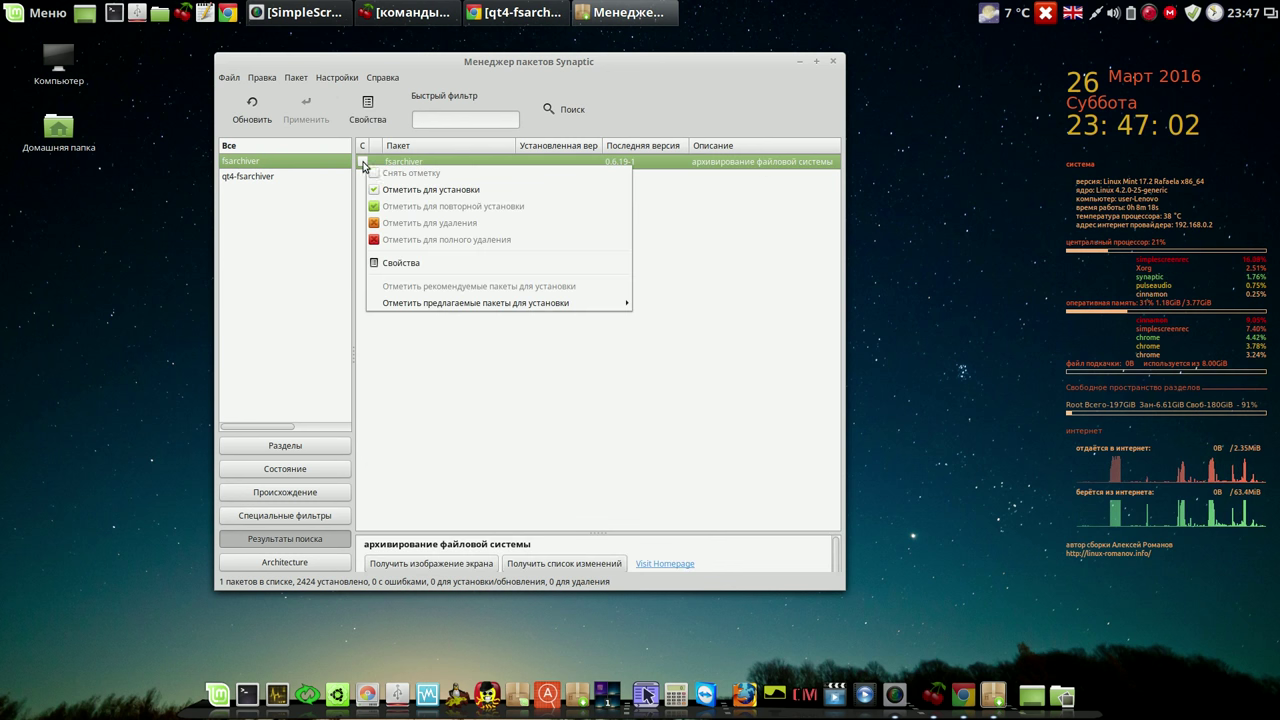
left_click(402, 191)
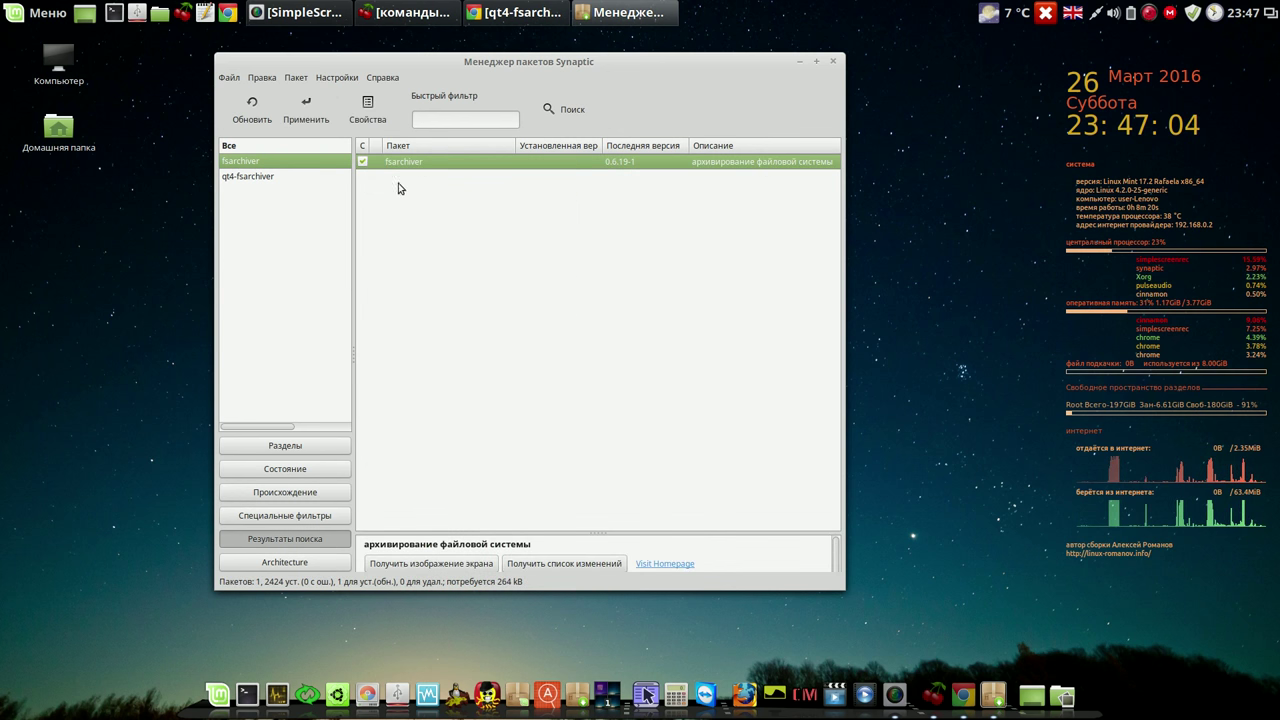
left_click(308, 110)
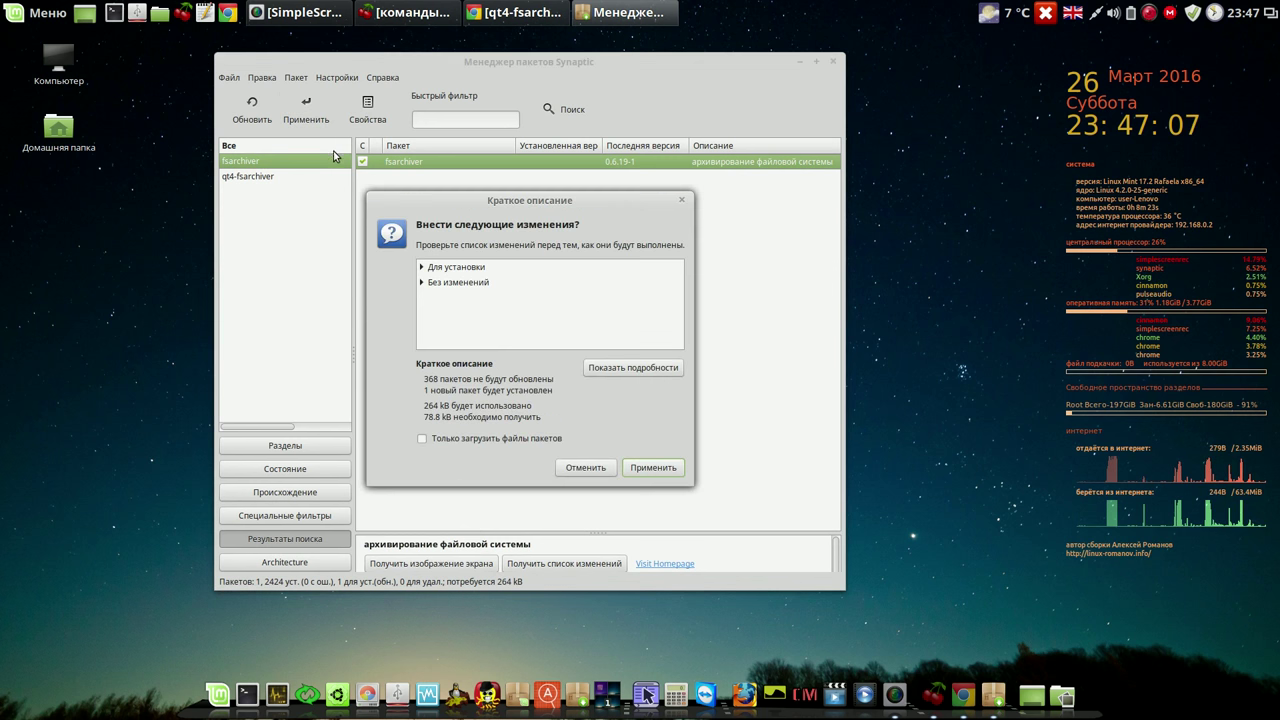
left_click(652, 468)
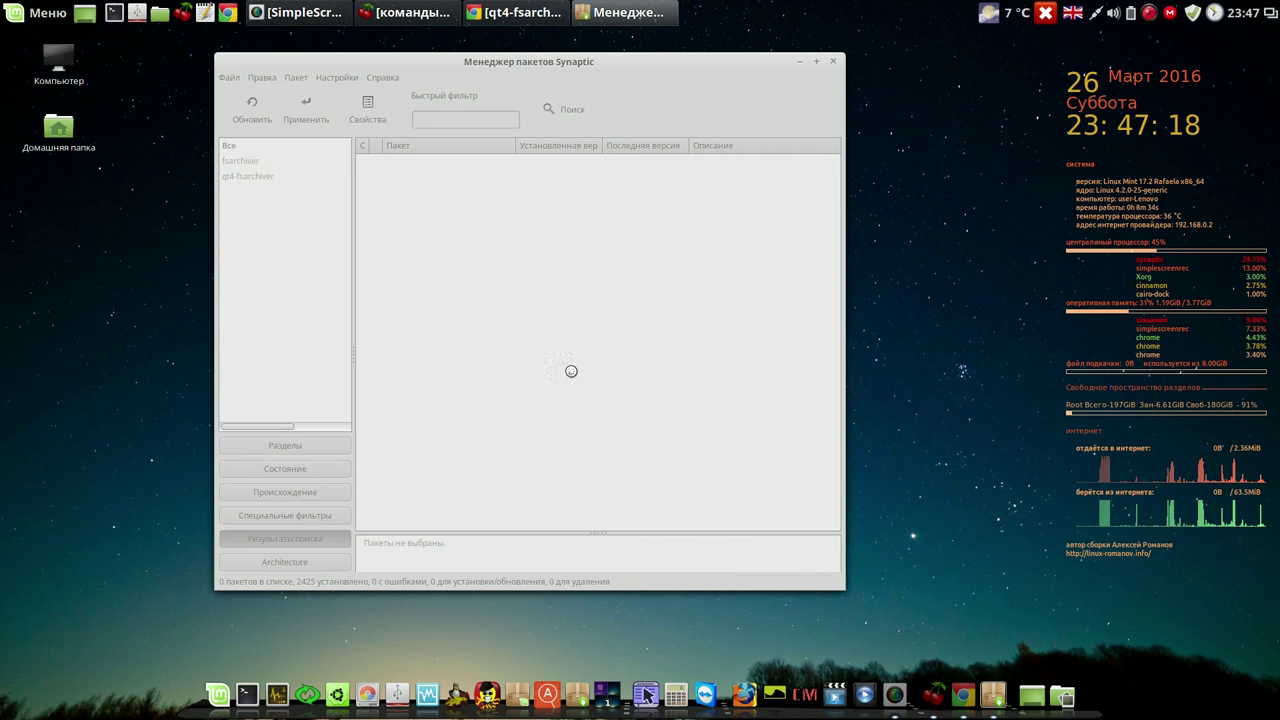
left_click(502, 162)
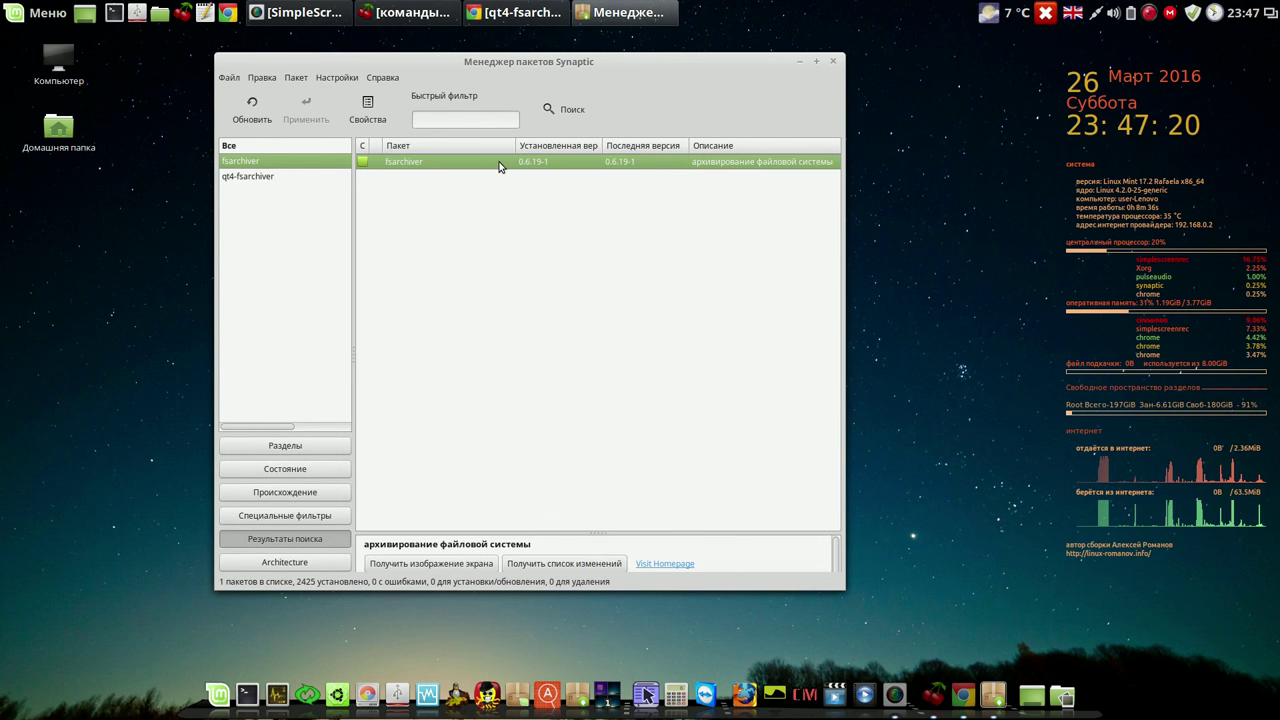
left_click(833, 64)
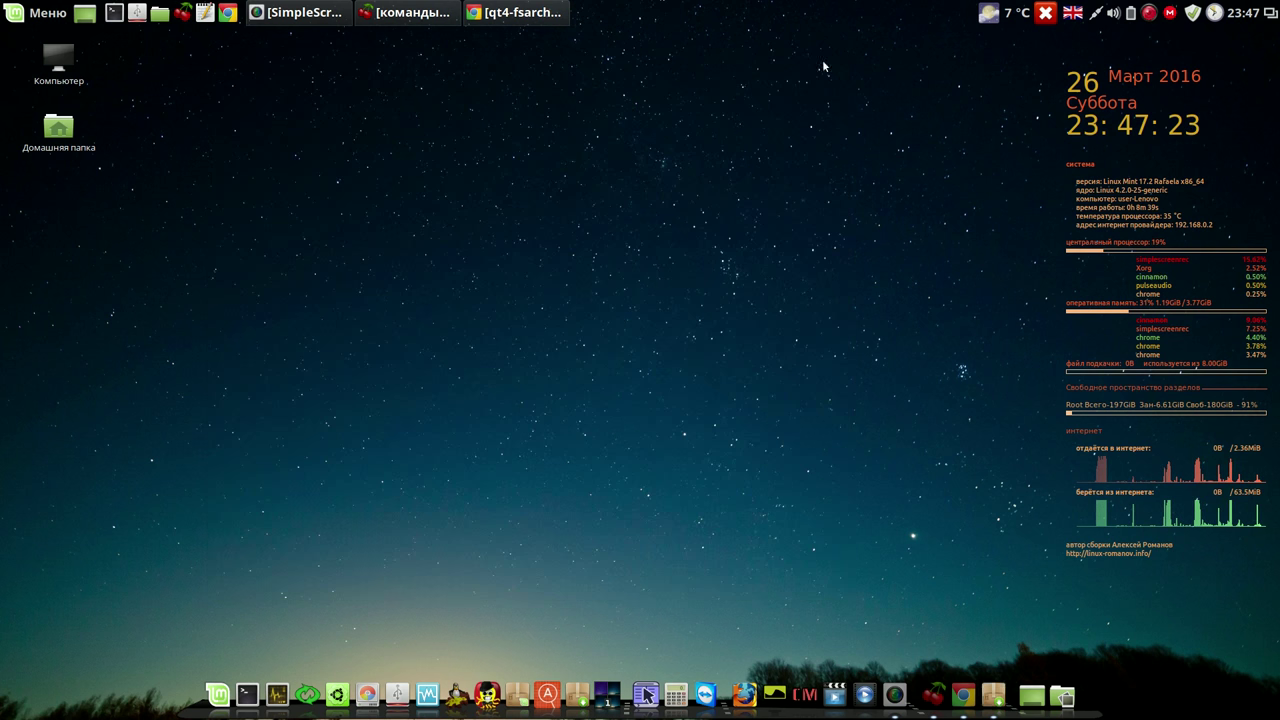
Switch to Chrome and download qt4-fsarchiver-0.6.19-16-amd64.deb from the project's deb-Pakete/Linux-Mint Rosa folder on SourceForge.
left_click(531, 14)
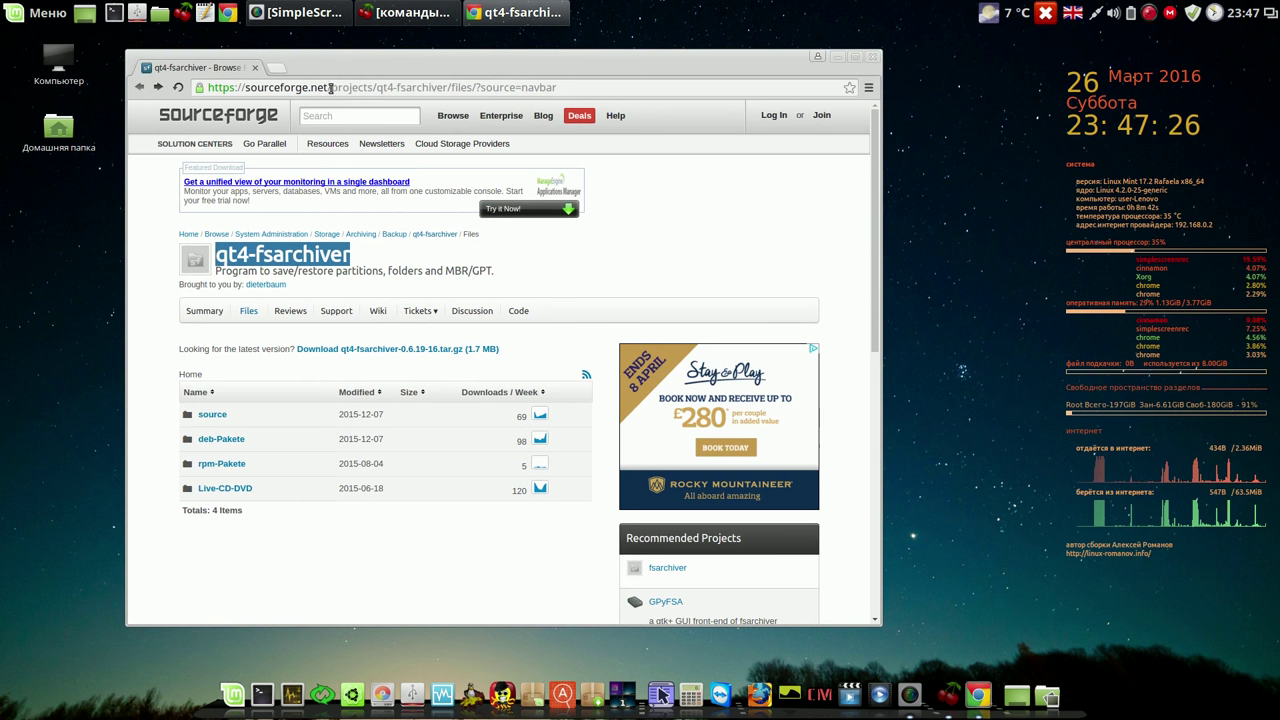
left_click_drag(330, 87, 205, 88)
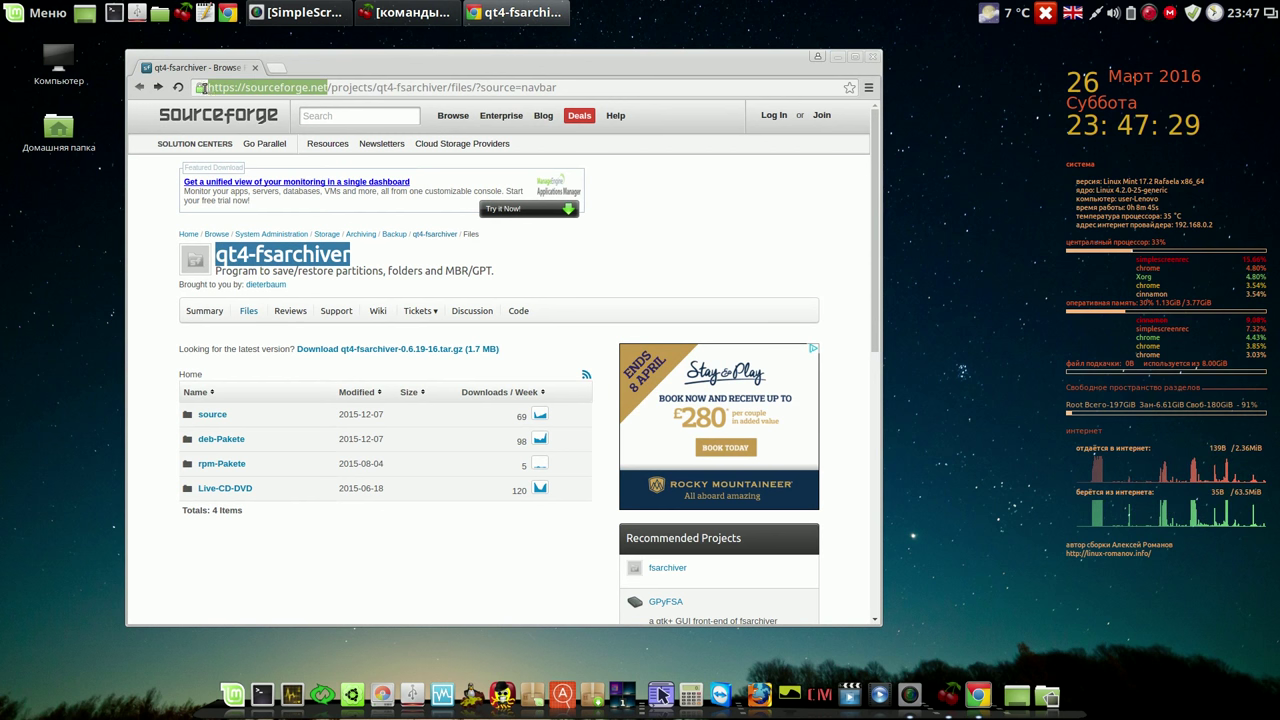
left_click(228, 444)
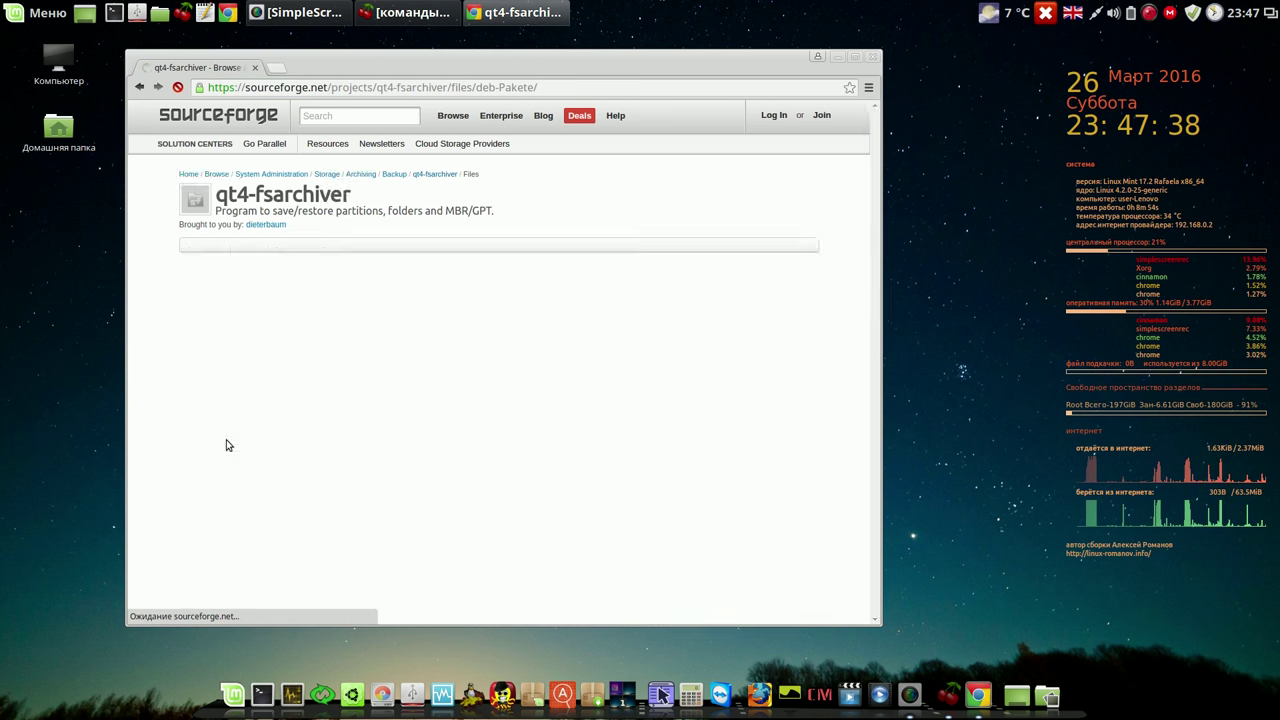
left_click(239, 433)
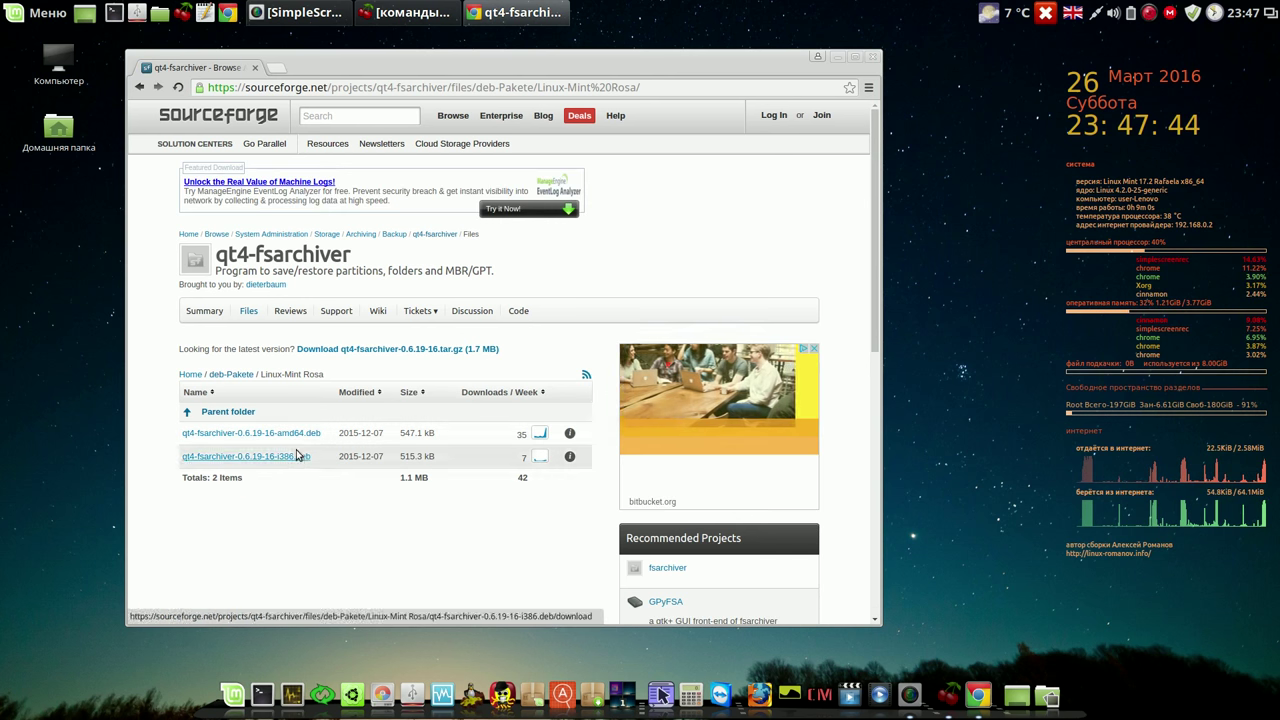
left_click(296, 436)
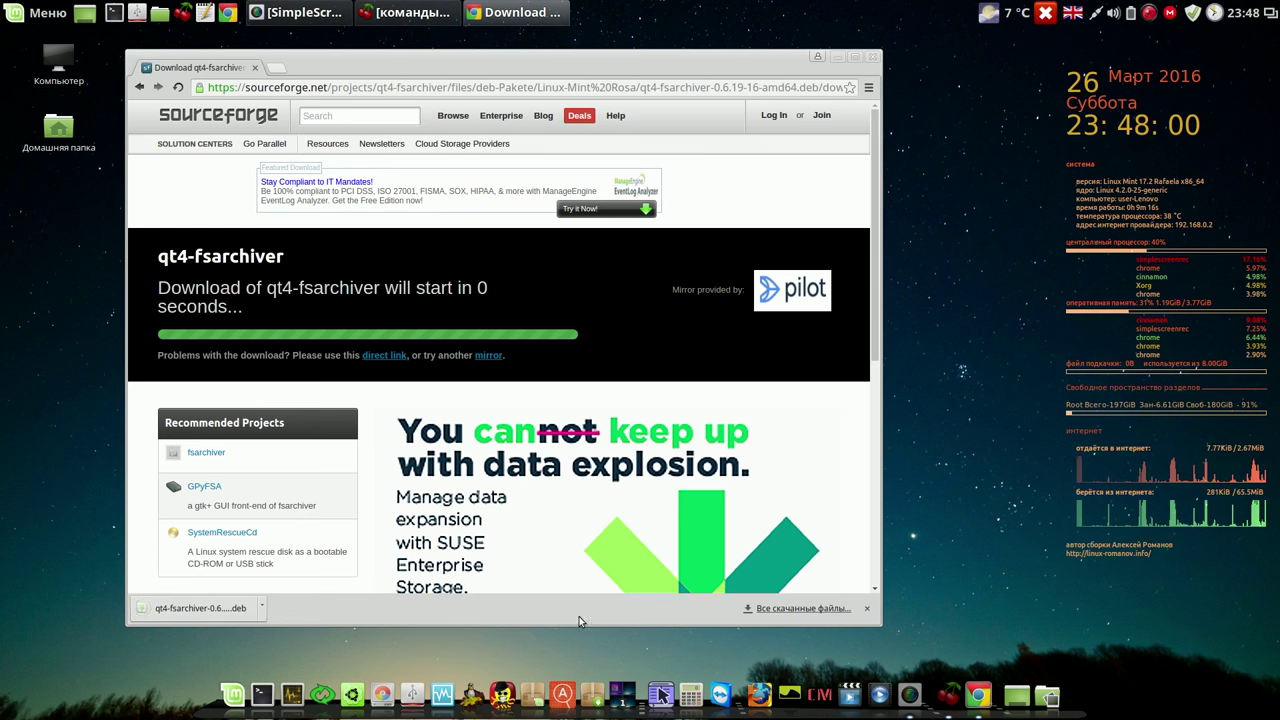
Show the downloaded qt4-fsarchiver package in its folder from Chrome's download list and close the browser.
left_click(789, 609)
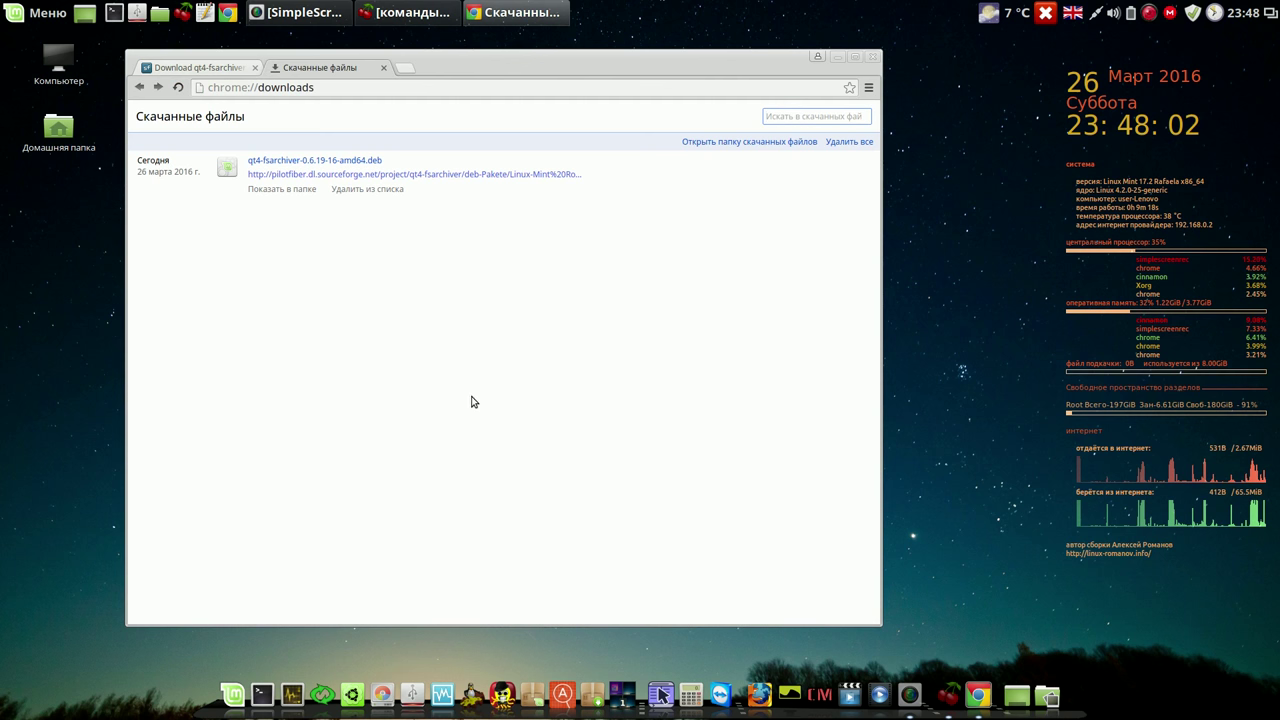
left_click(297, 189)
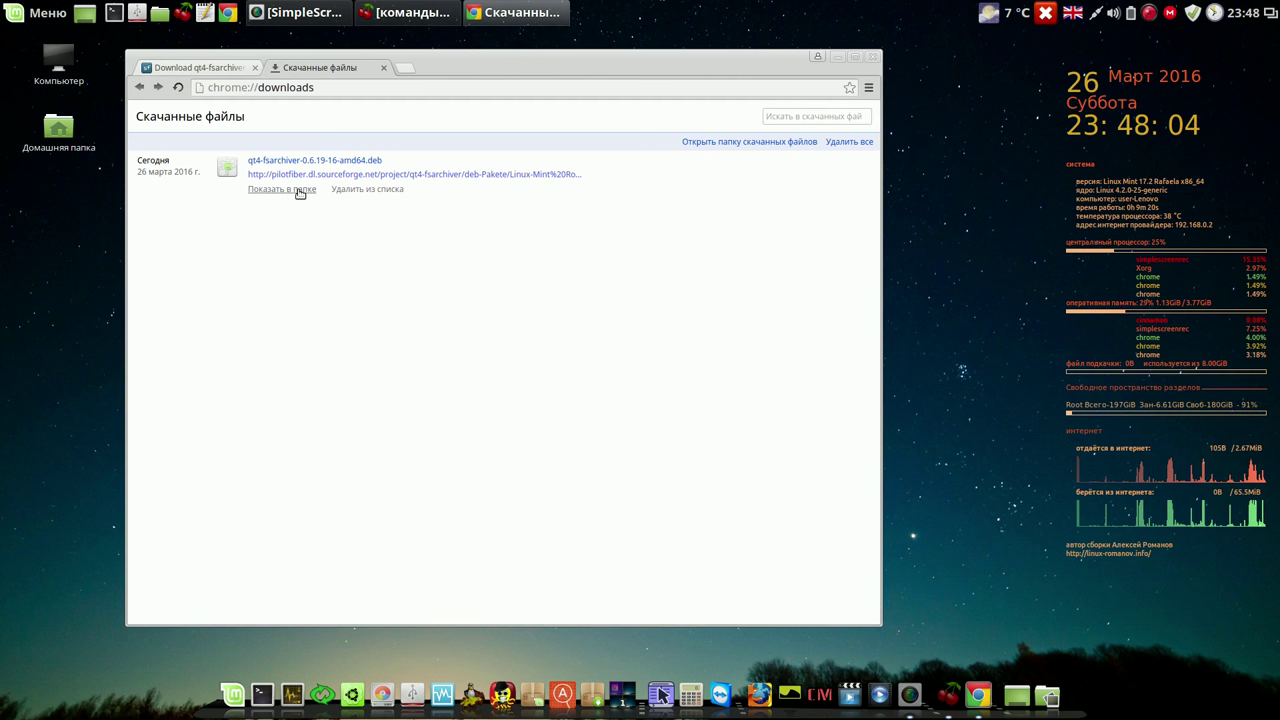
left_click(684, 71)
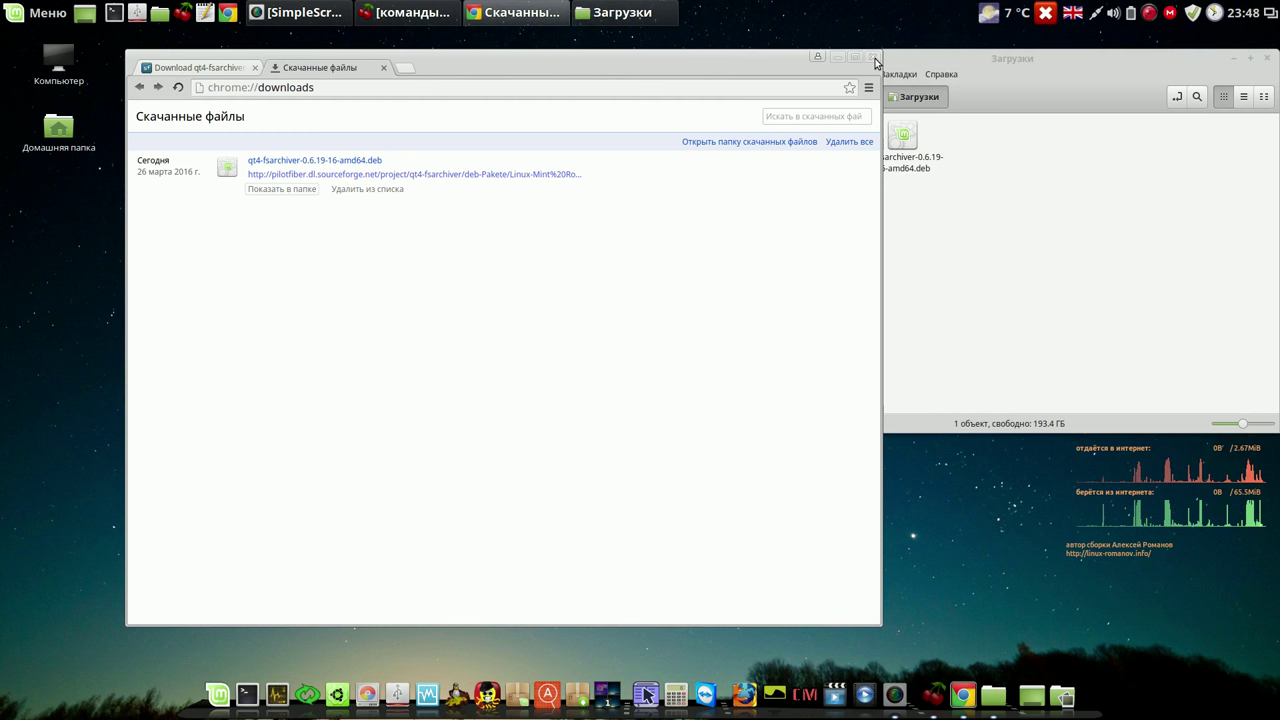
left_click(874, 59)
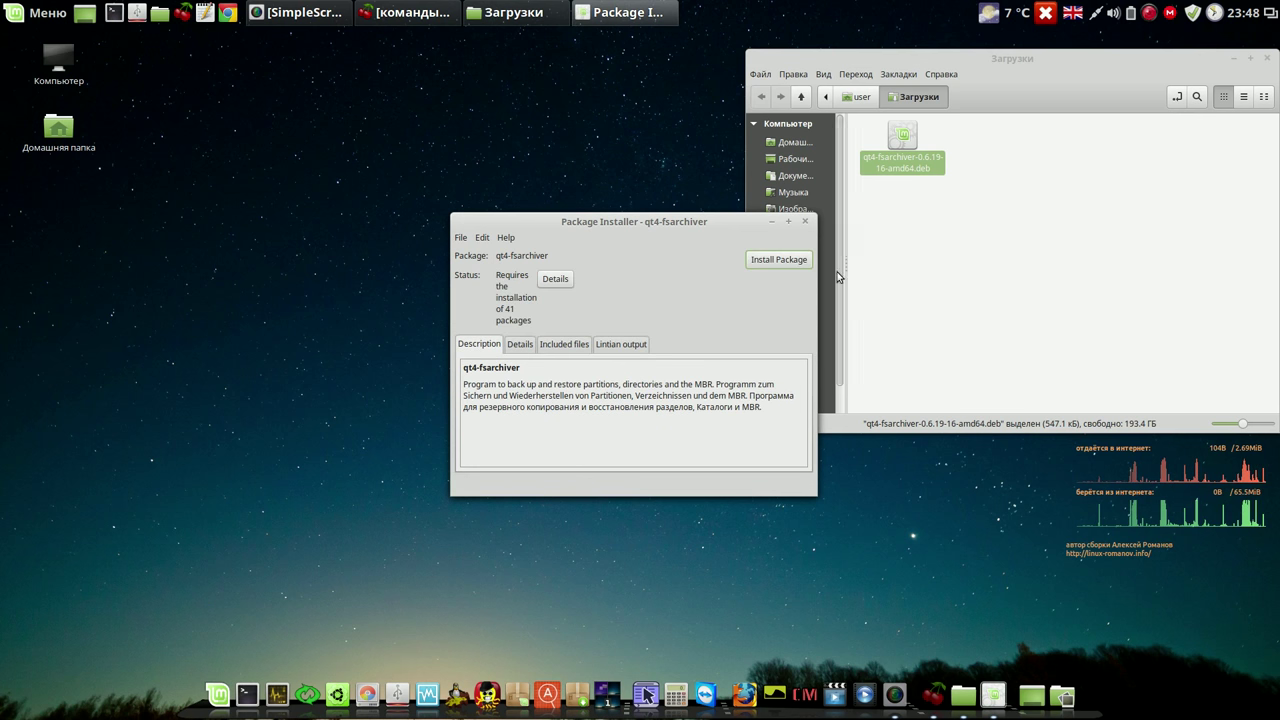
Install the qt4-fsarchiver deb package with its dependencies, entering the administrator password to authorize it.
left_click(782, 260)
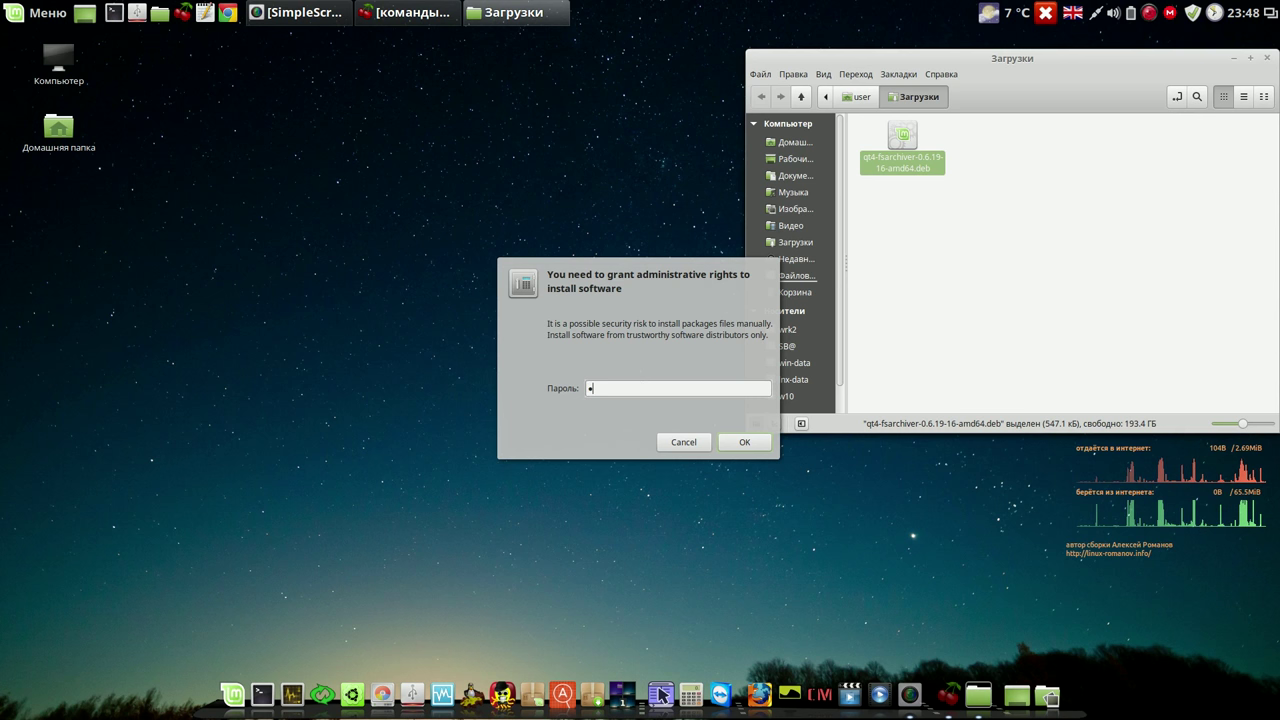
type("*")
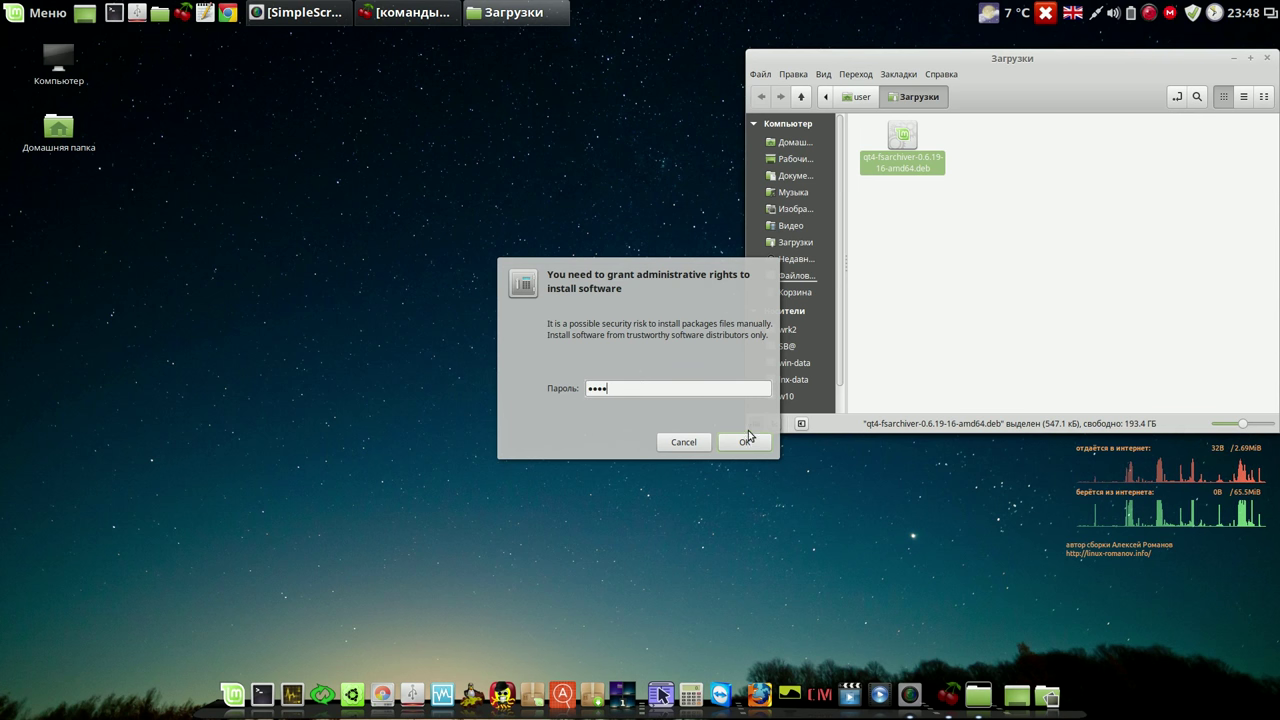
left_click(748, 438)
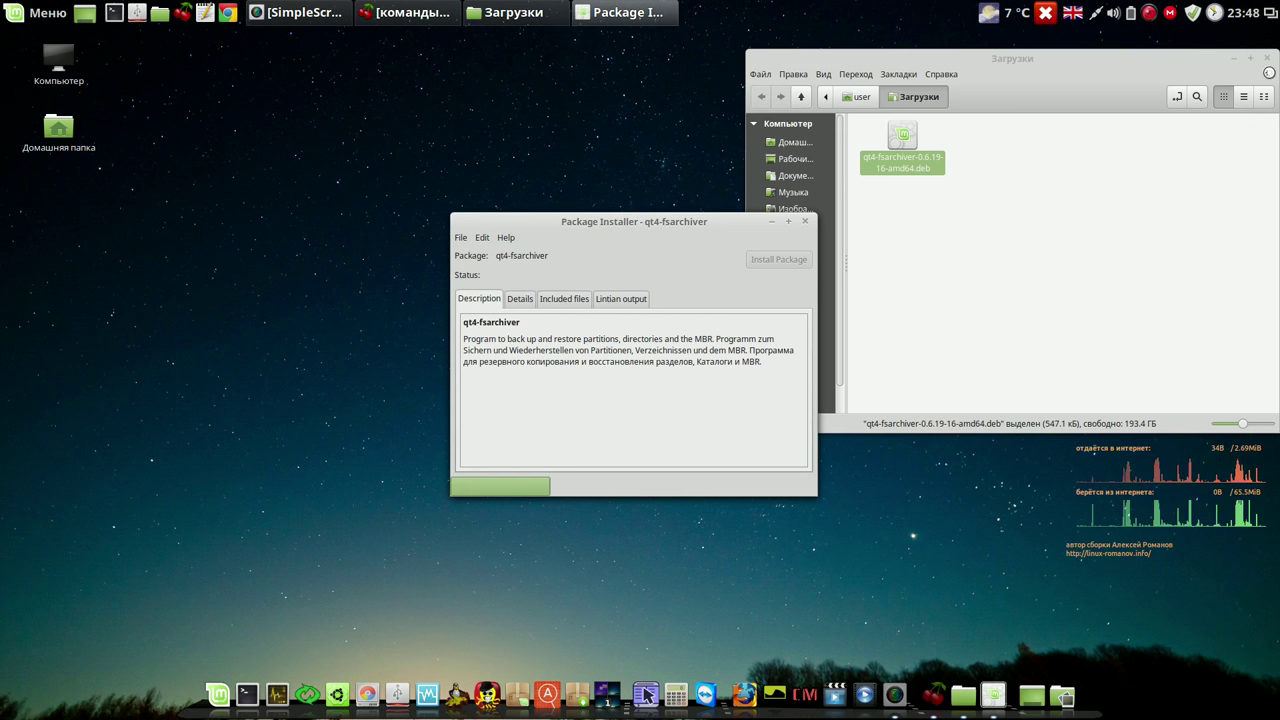
left_click(779, 259)
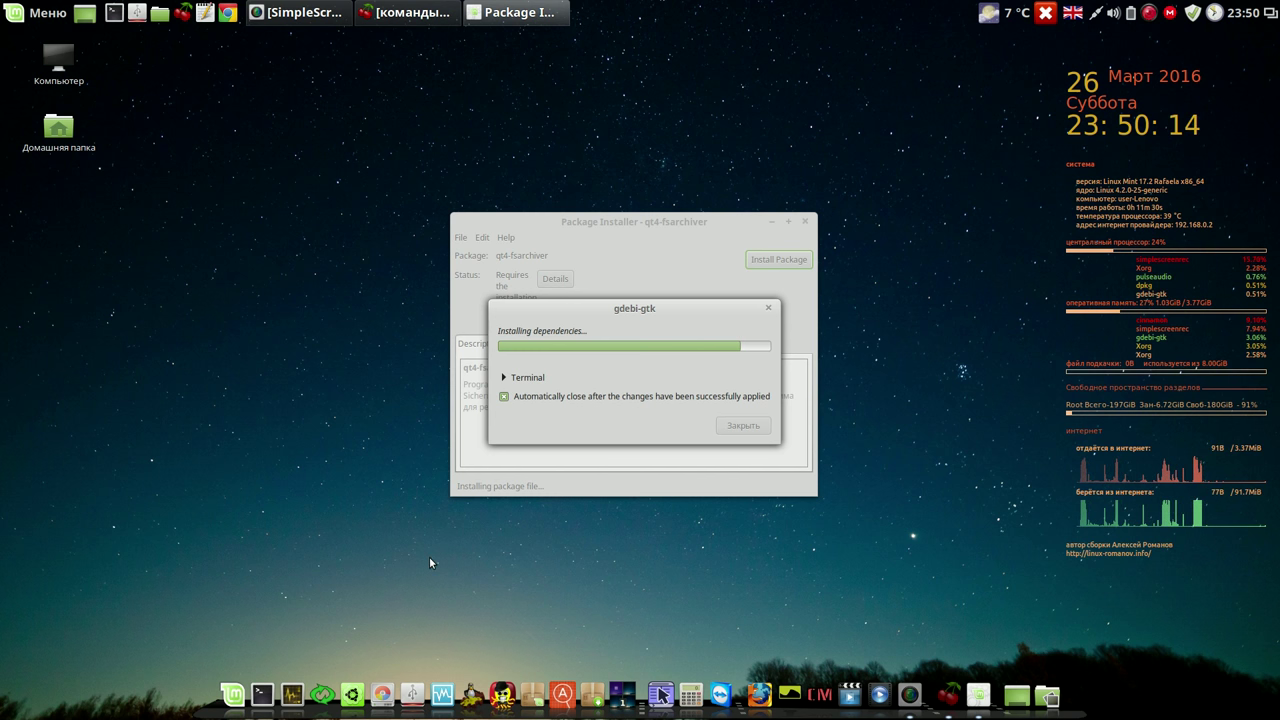
Launch GParted with the account password, examine the used space of partition /dev/sda1, and minimize the window.
left_click(382, 693)
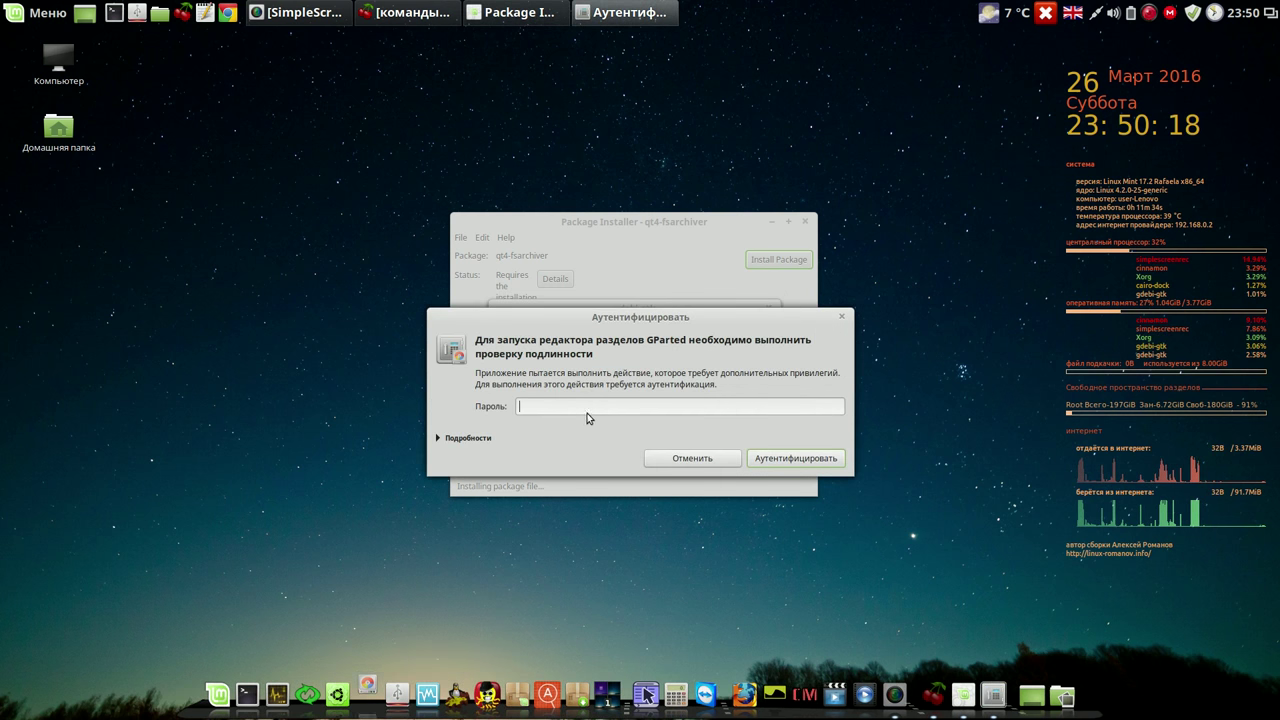
type("••")
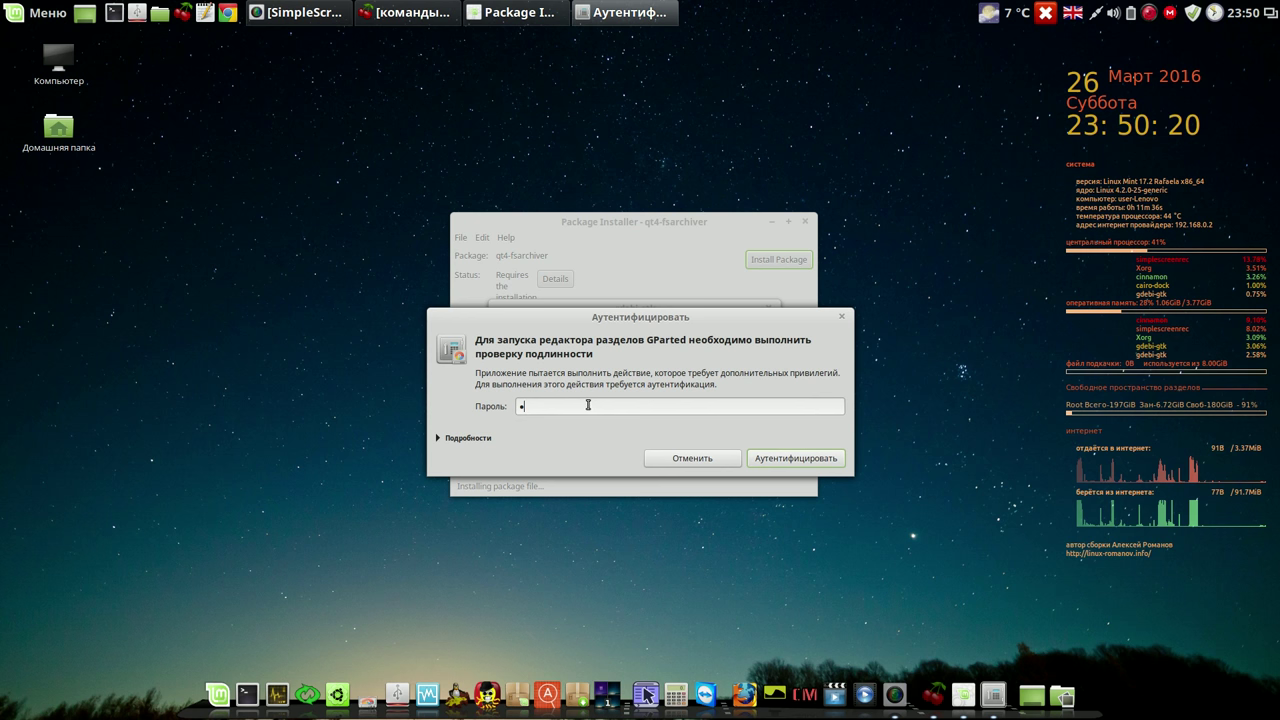
left_click(777, 458)
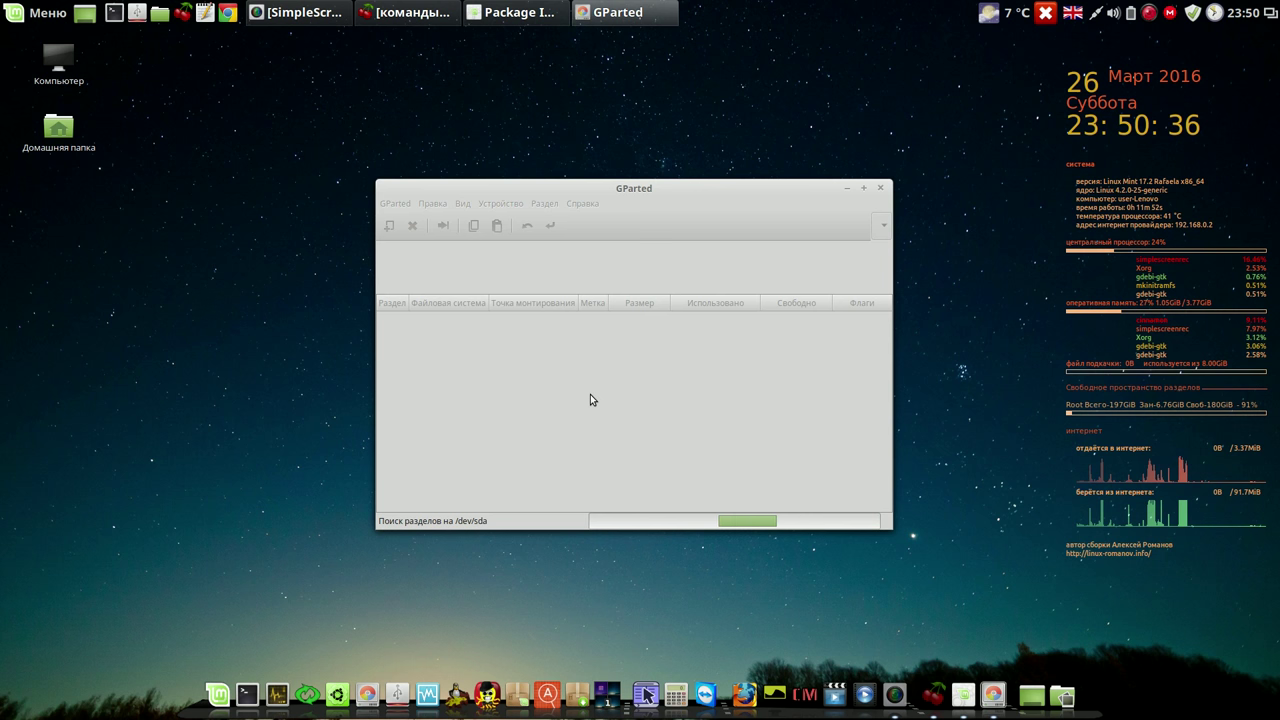
left_click_drag(745, 196, 534, 214)
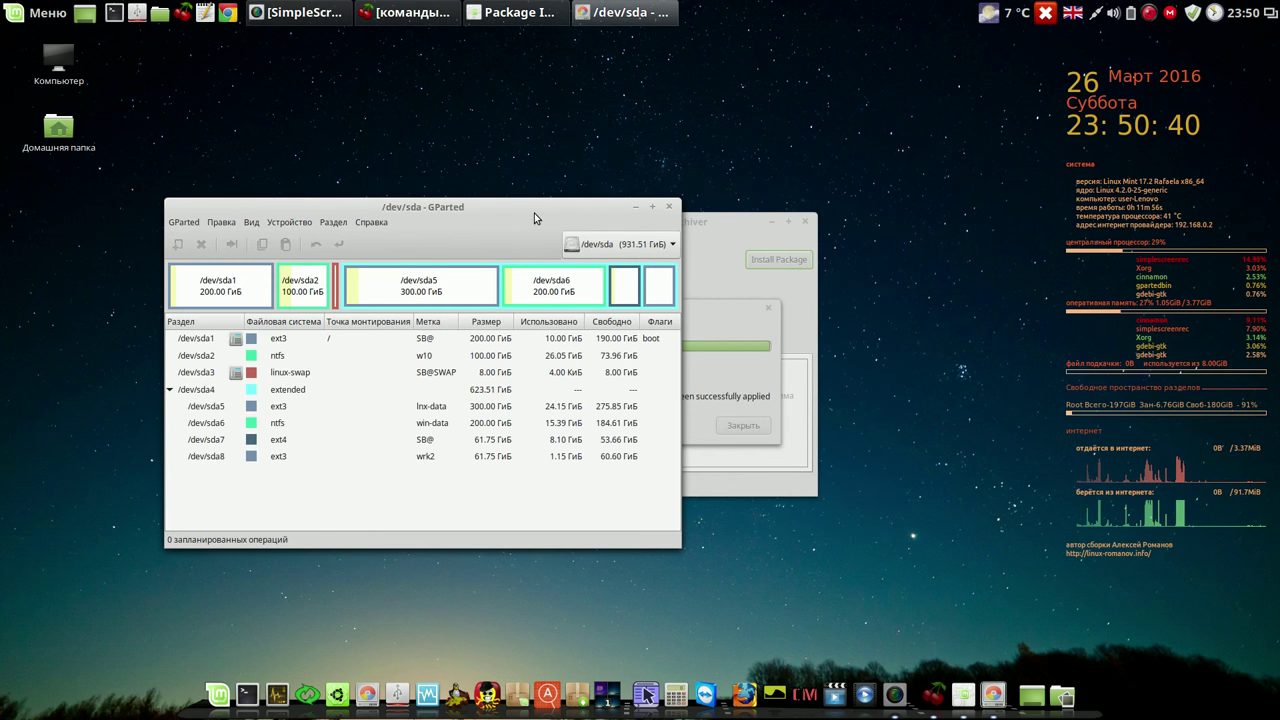
left_click(428, 341)
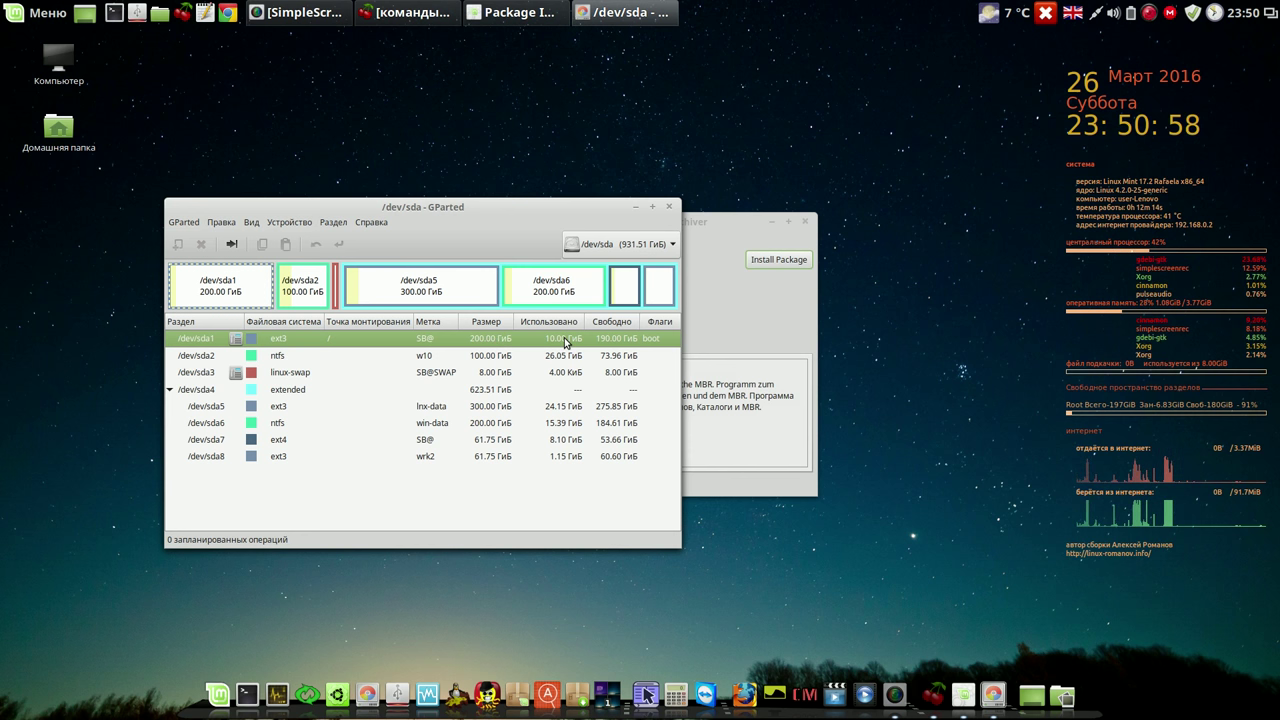
left_click(636, 208)
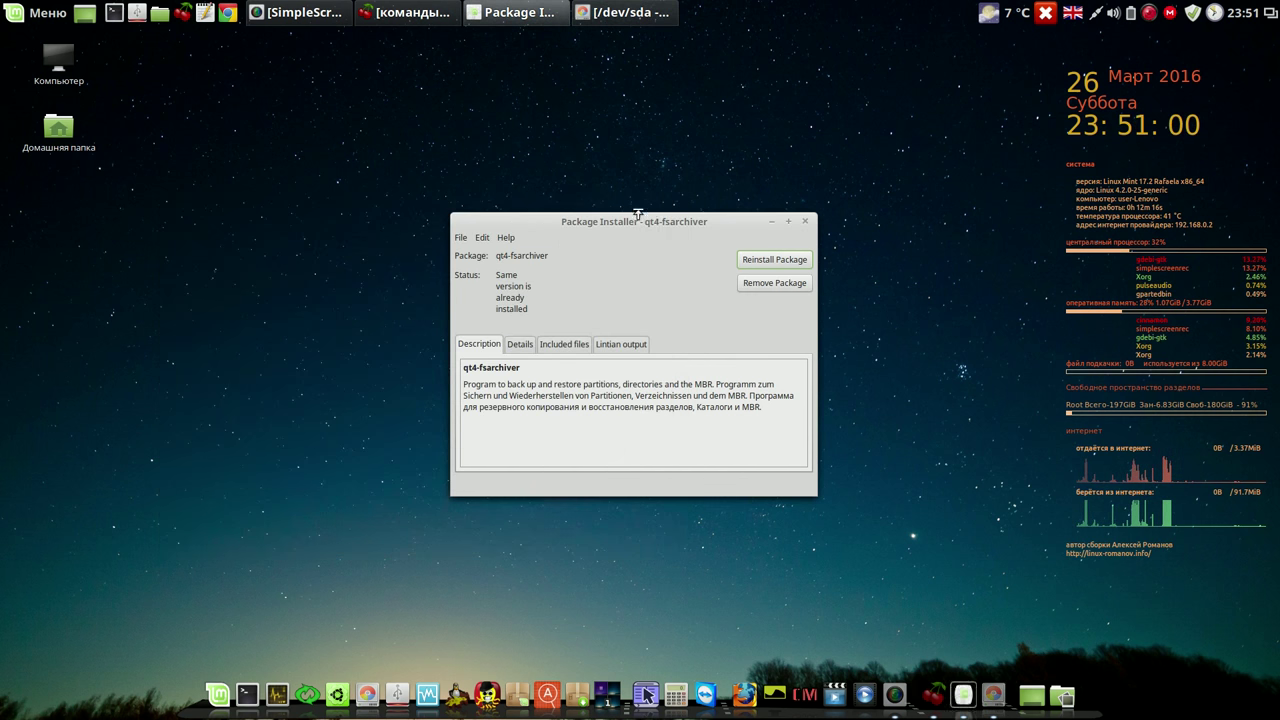
Close the package installer, find qt4-fsarchiver among the applications, and add its launcher to the desktop panel.
left_click(805, 222)
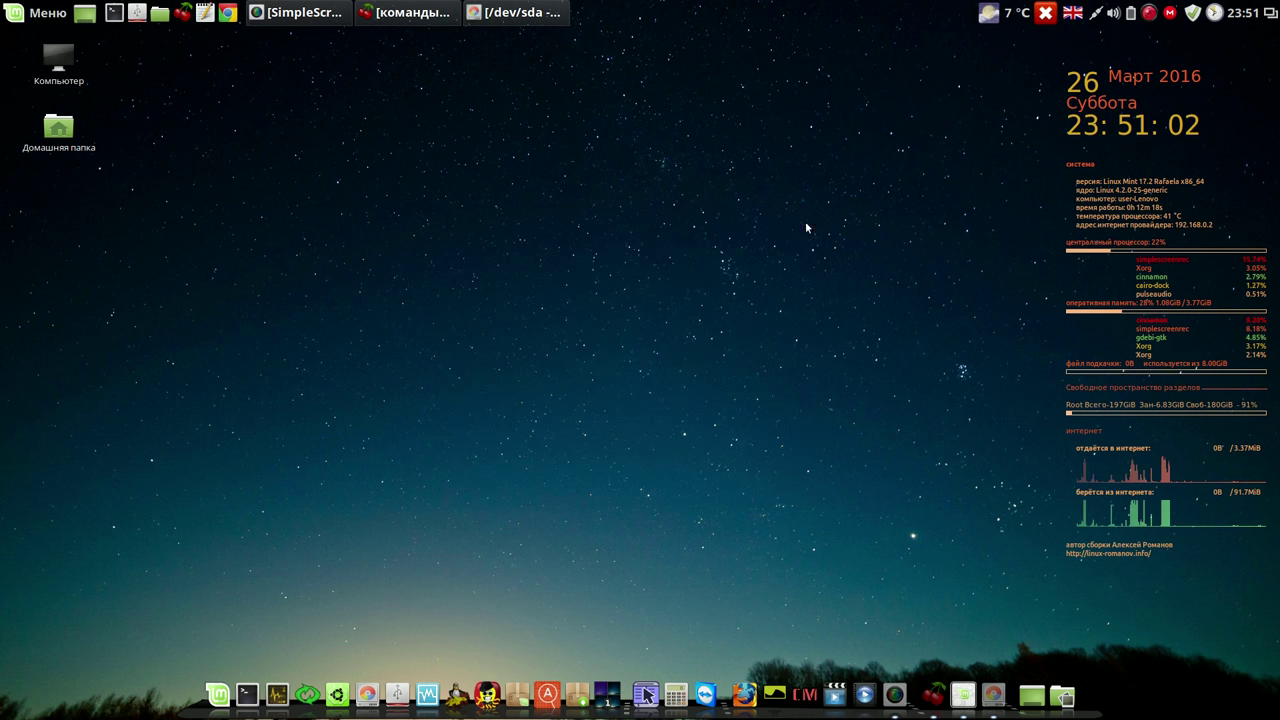
left_click(48, 14)
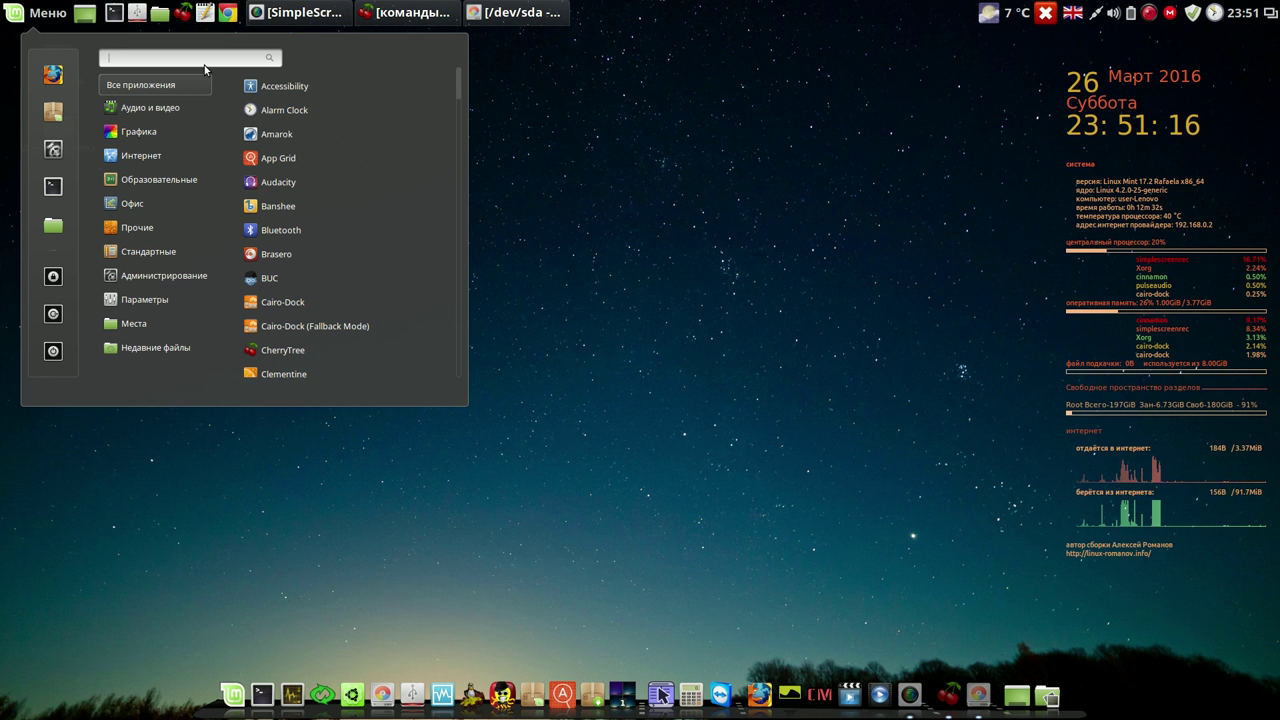
type("q")
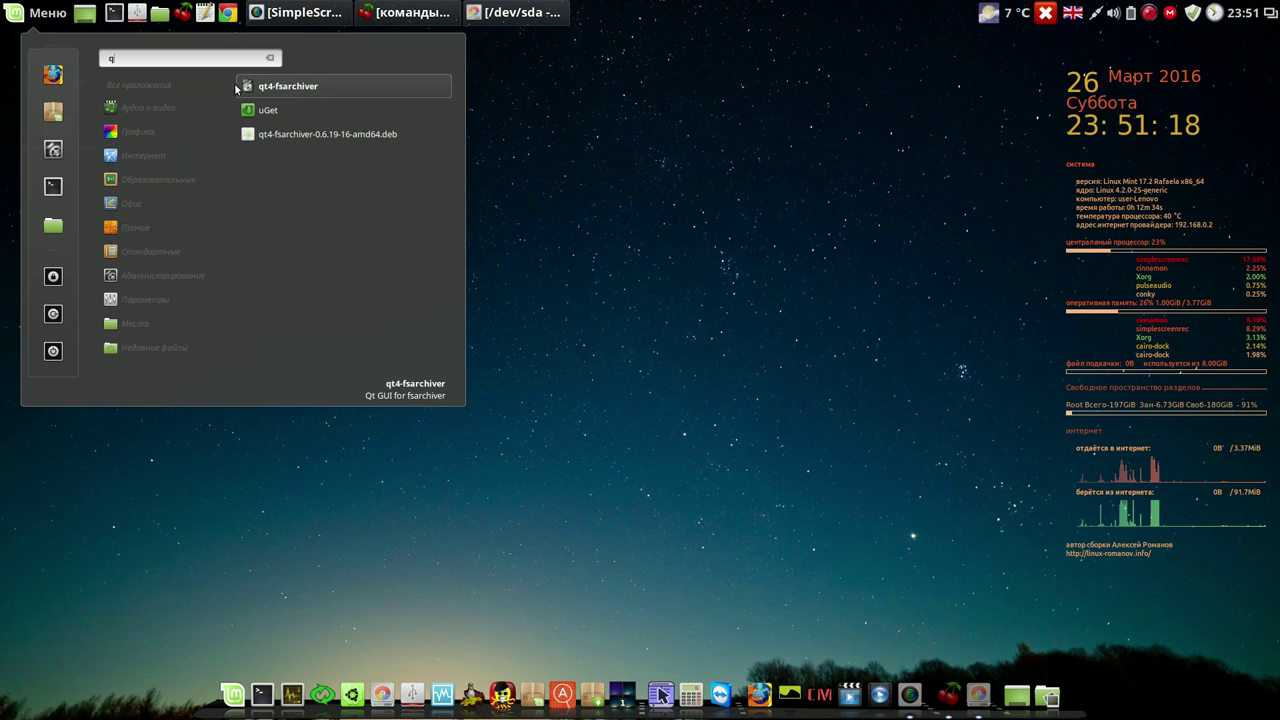
right_click(271, 88)
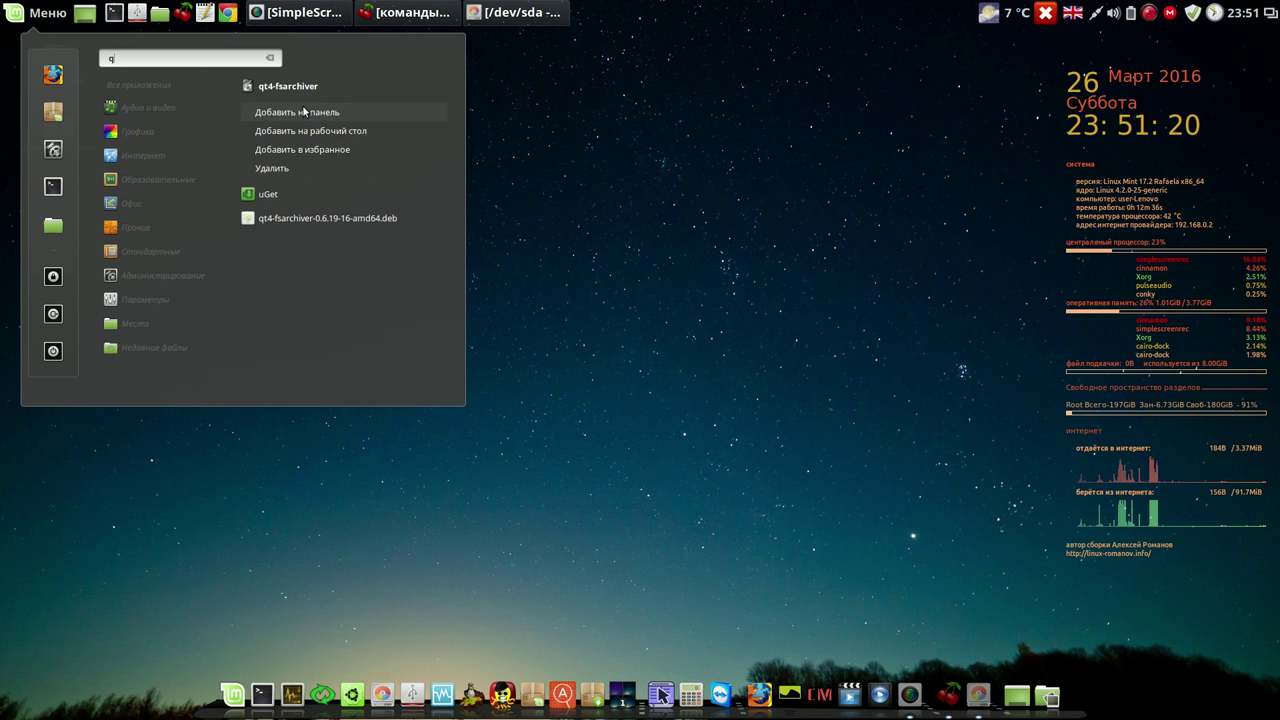
left_click(305, 113)
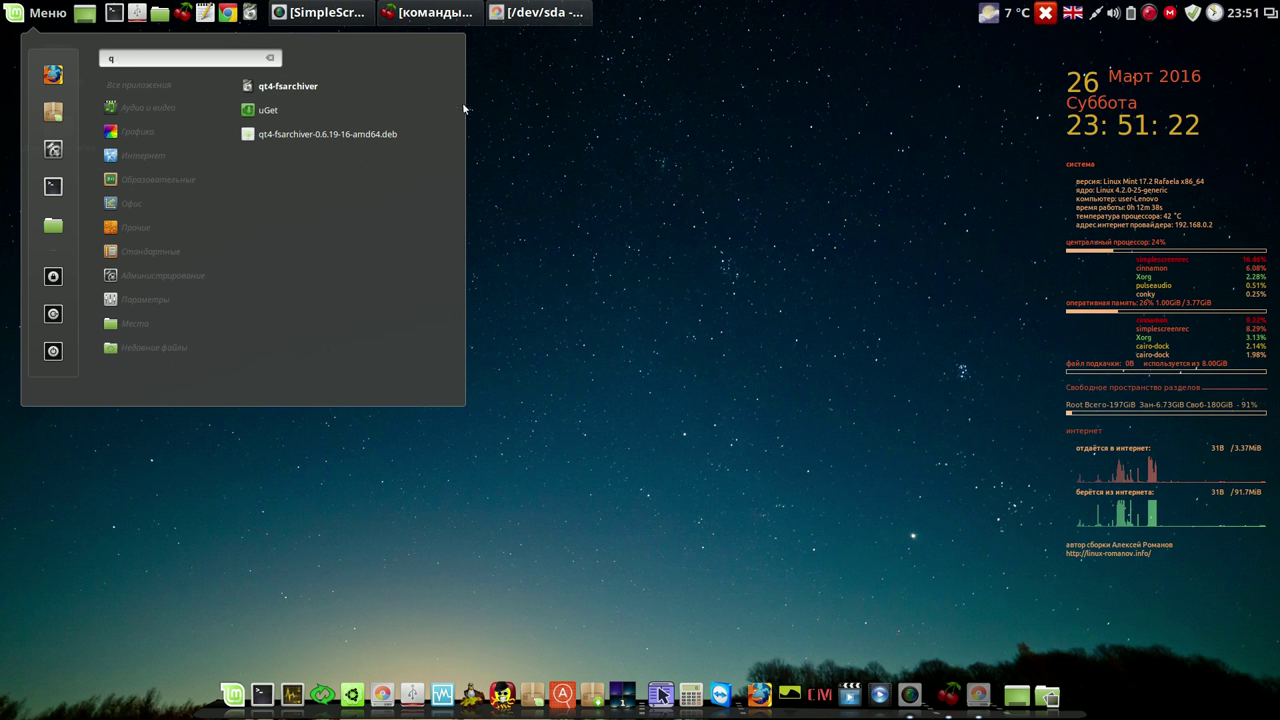
Launch qt4-fsarchiver with the account password and agree to keep showing the Readme notice at startup.
left_click(351, 94)
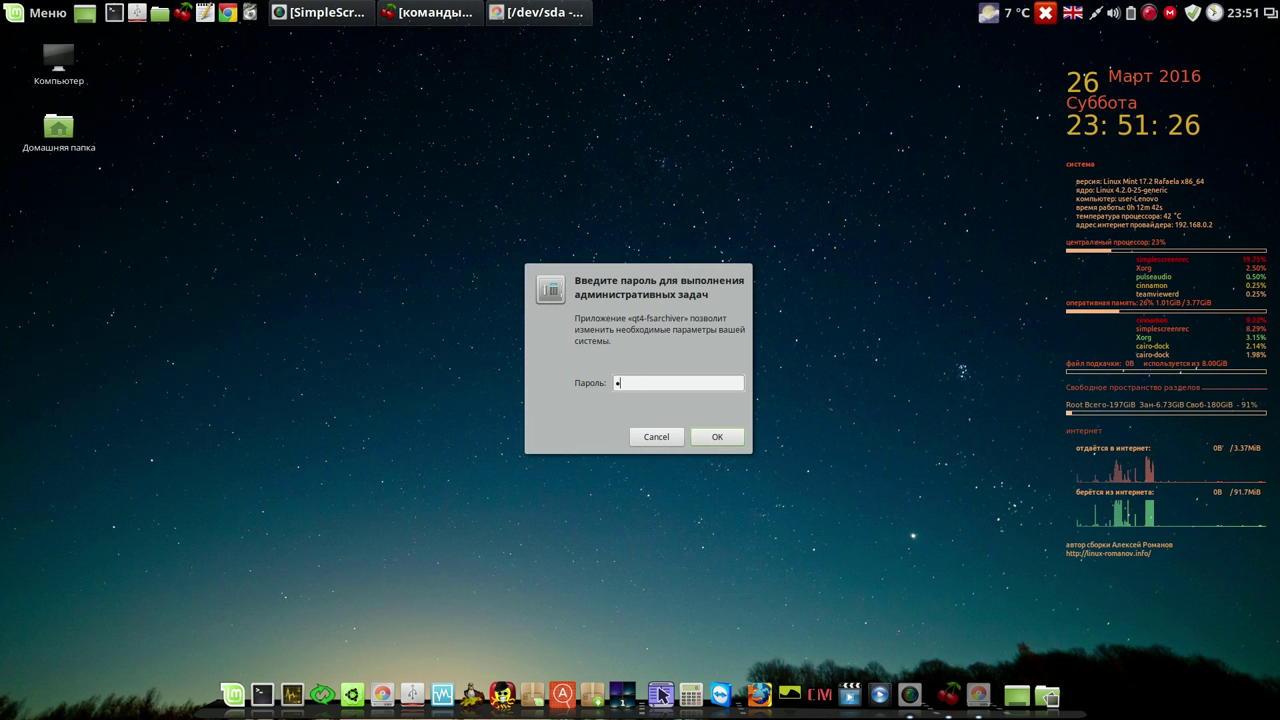
type("*")
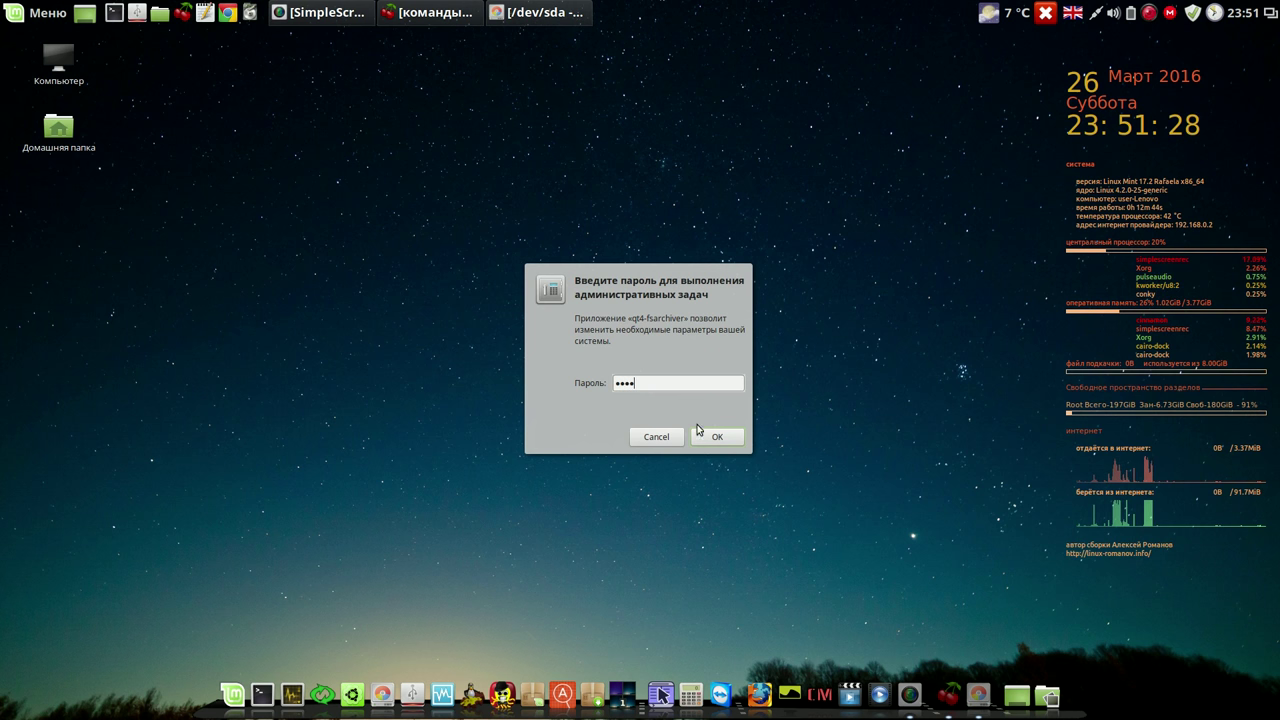
left_click(715, 437)
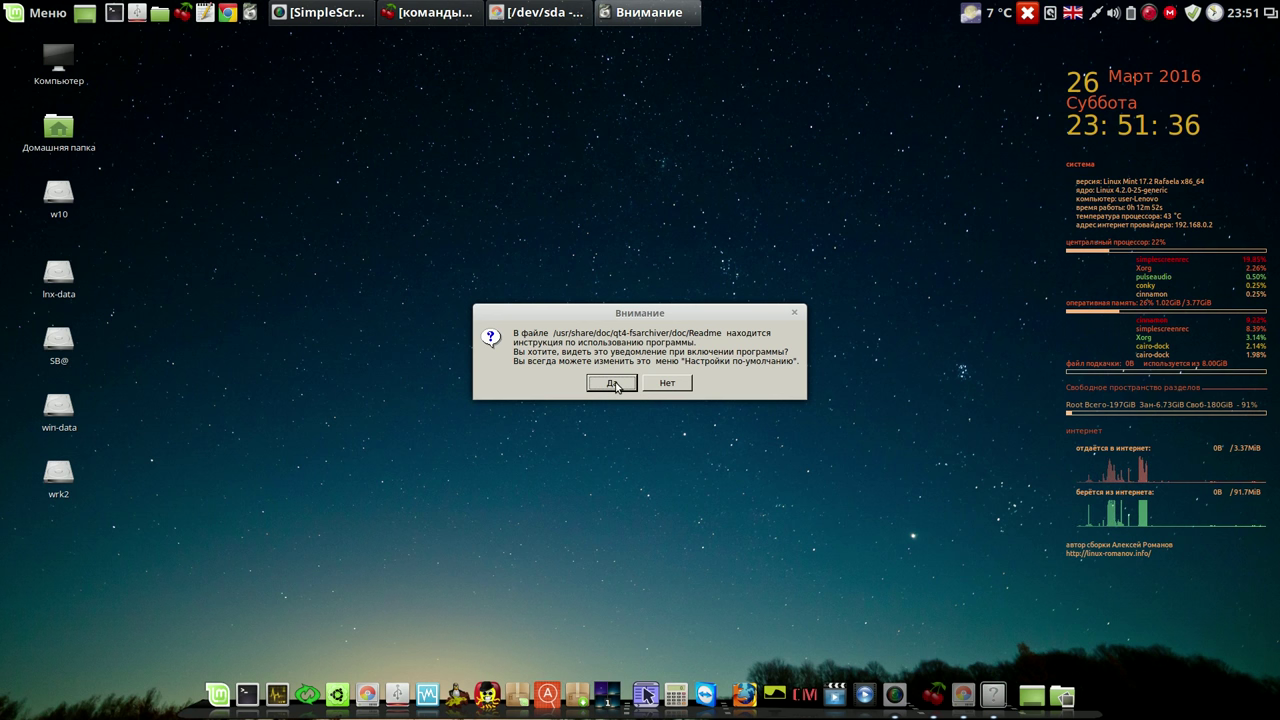
left_click(613, 384)
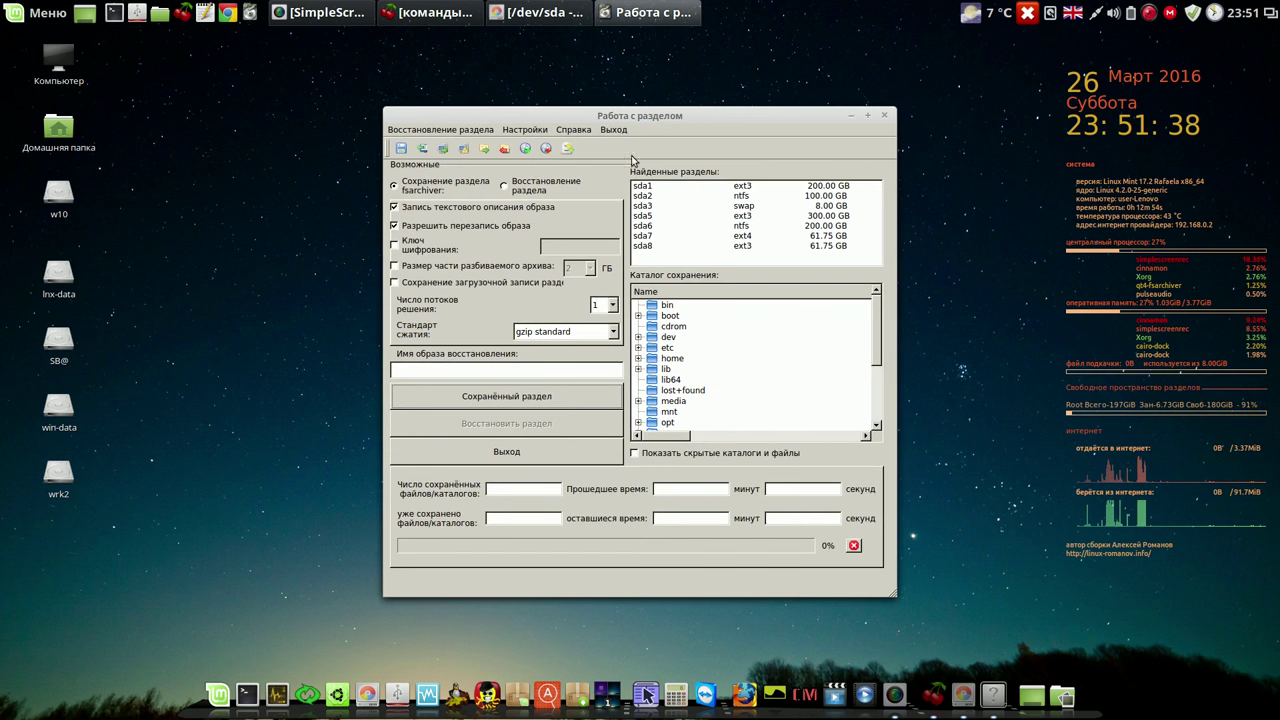
left_click_drag(633, 129, 527, 87)
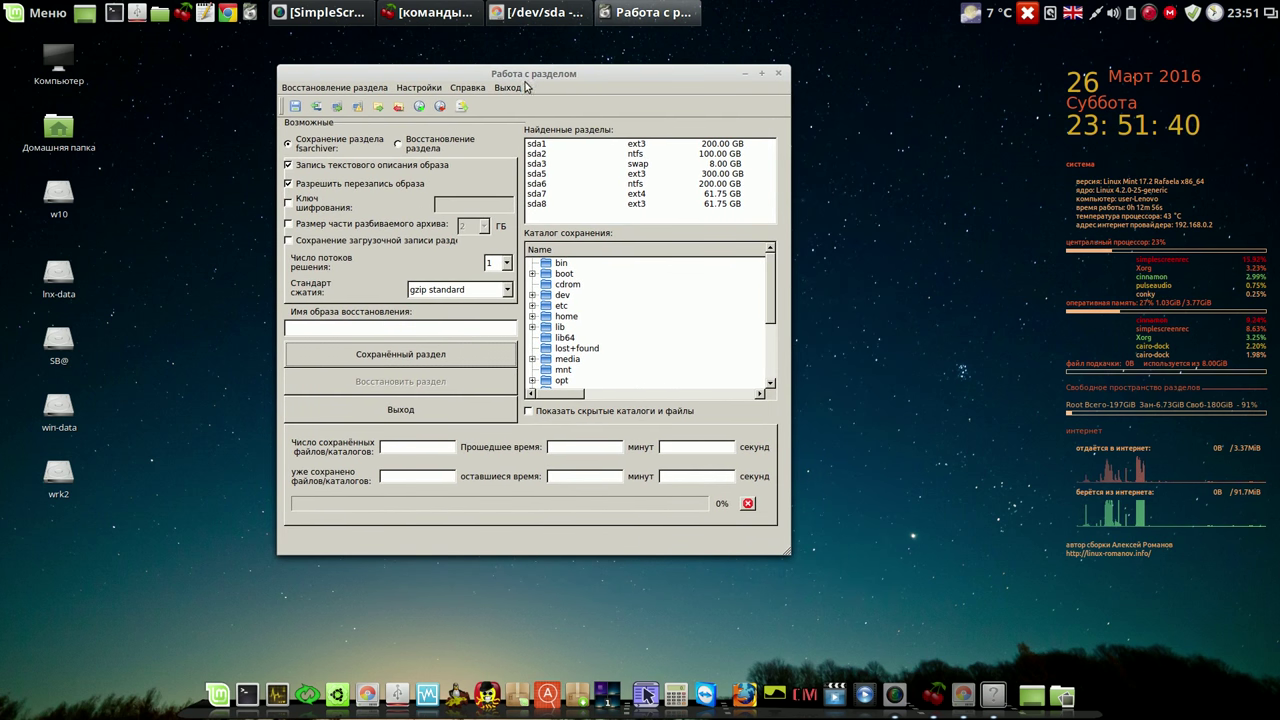
Choose partition sda1 as the backup source and the folder media/sda5/Archives/sda1 as the save location.
left_click(541, 146)
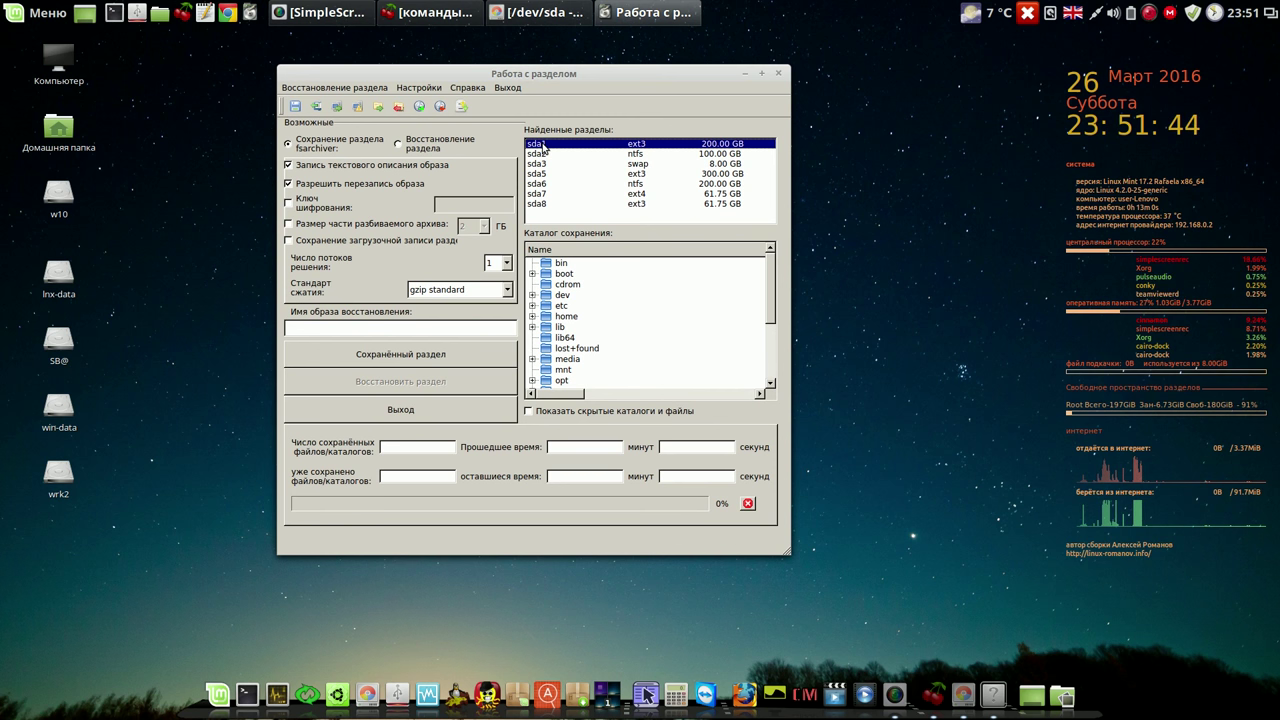
left_click(533, 358)
left_click_drag(771, 300, 764, 320)
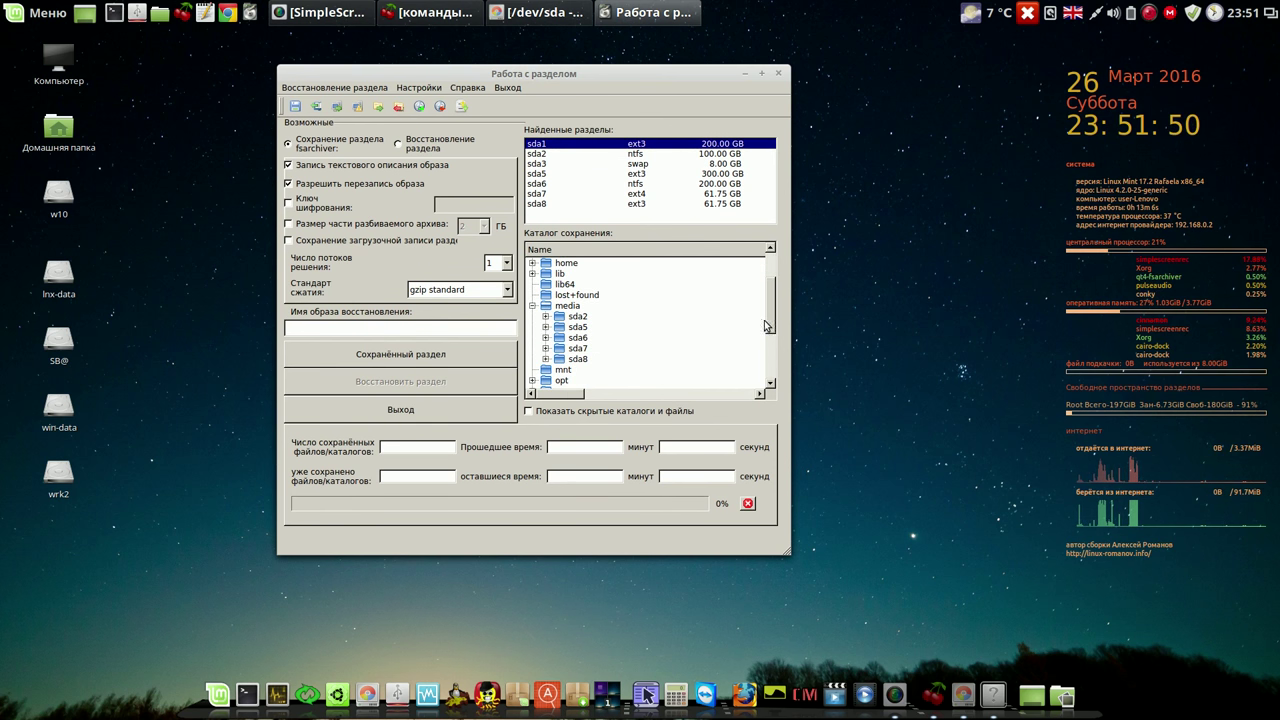
left_click(546, 327)
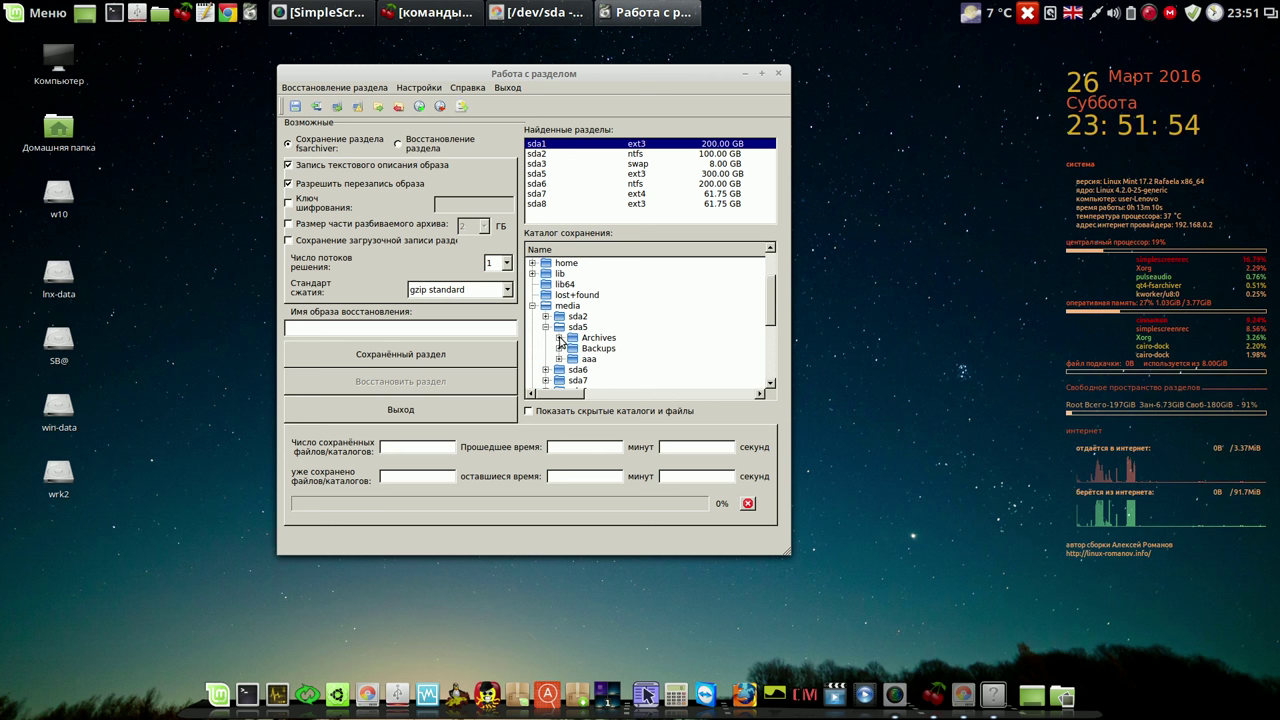
left_click(560, 338)
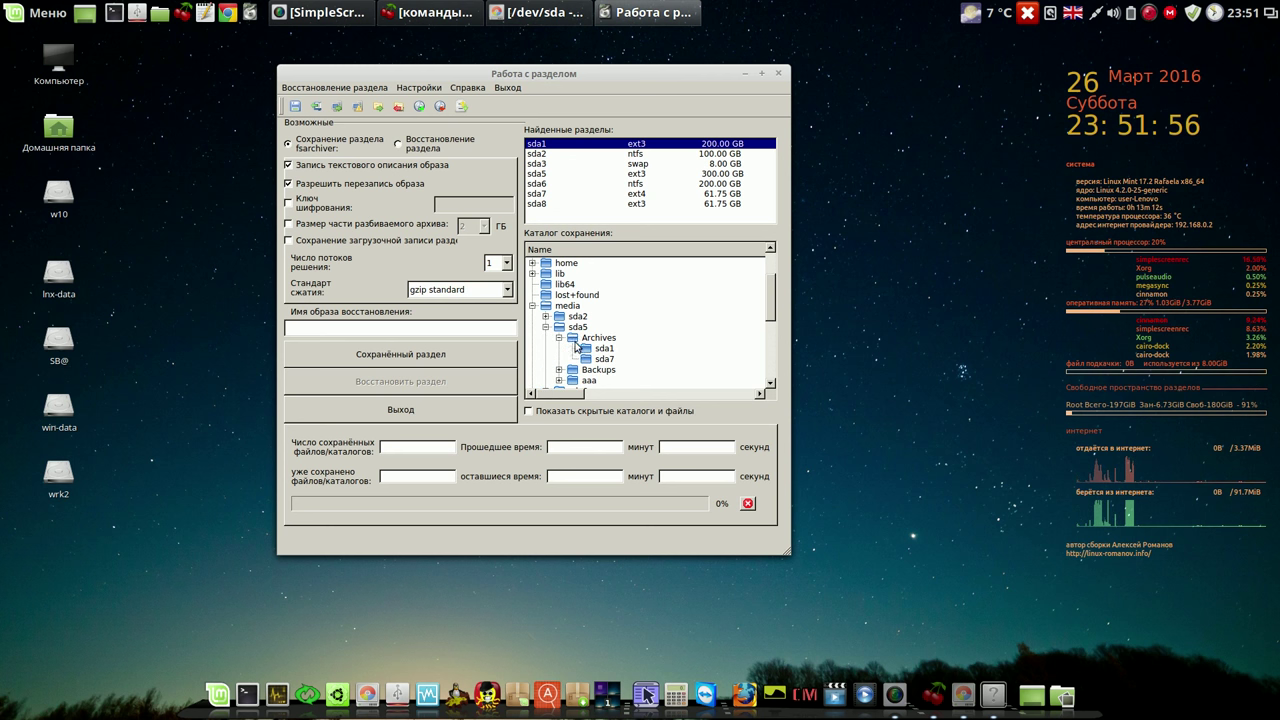
left_click(597, 350)
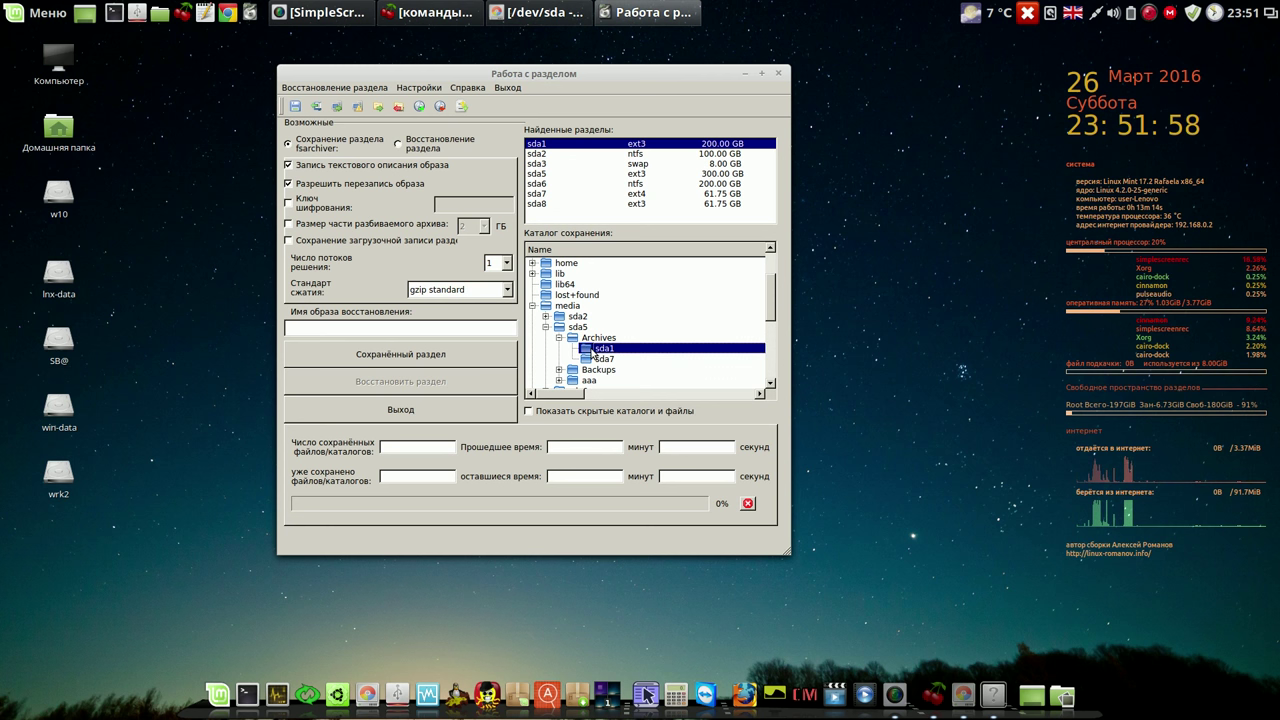
Name the backup image sda1-new.
left_click(428, 329)
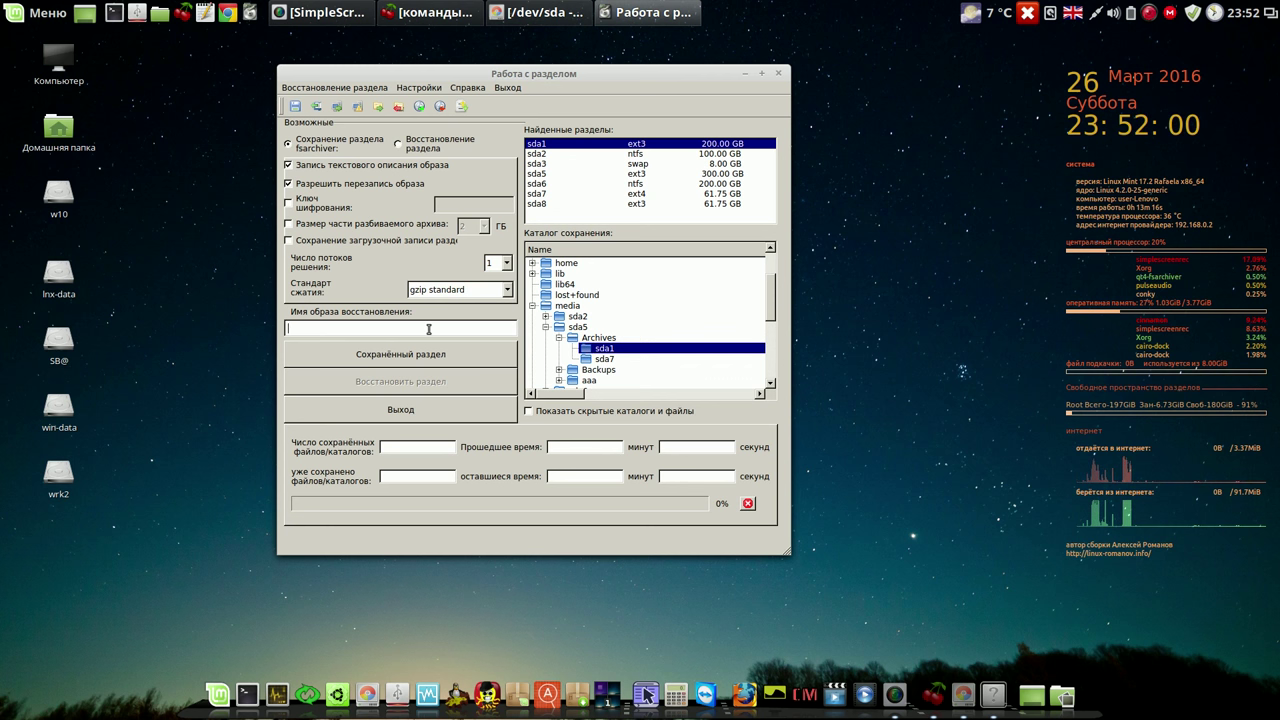
type("sda")
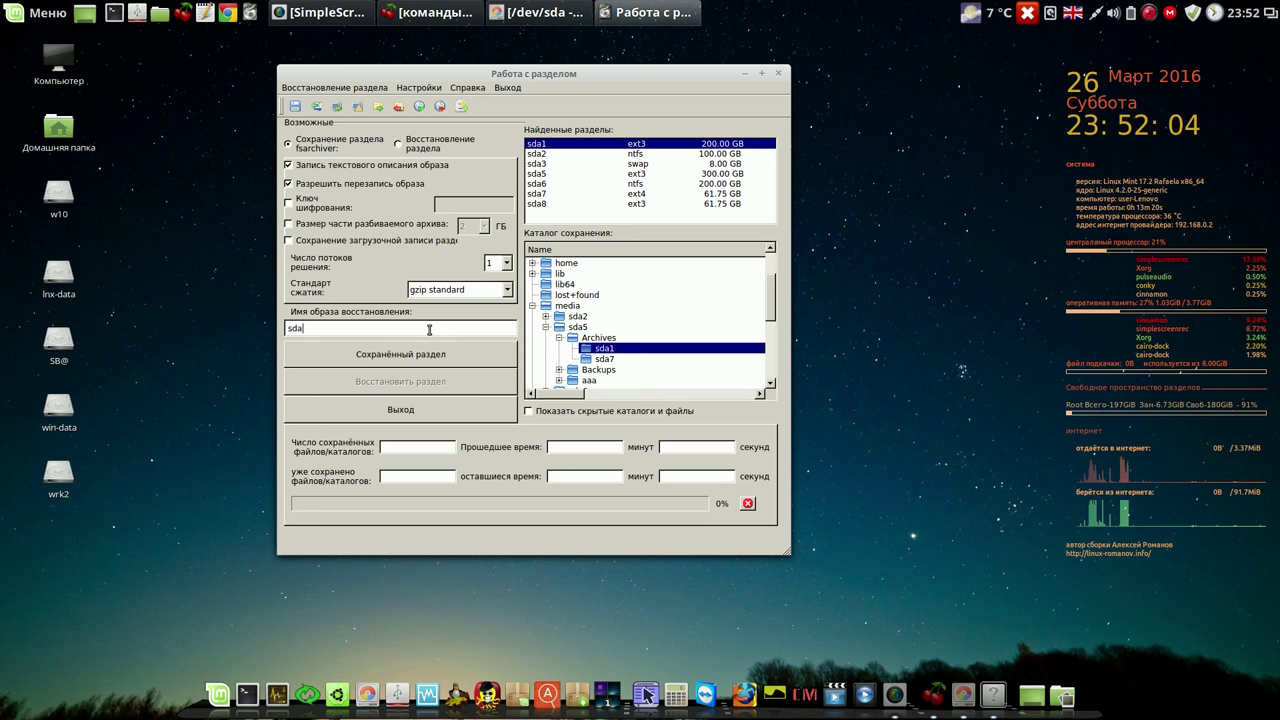
type("1-")
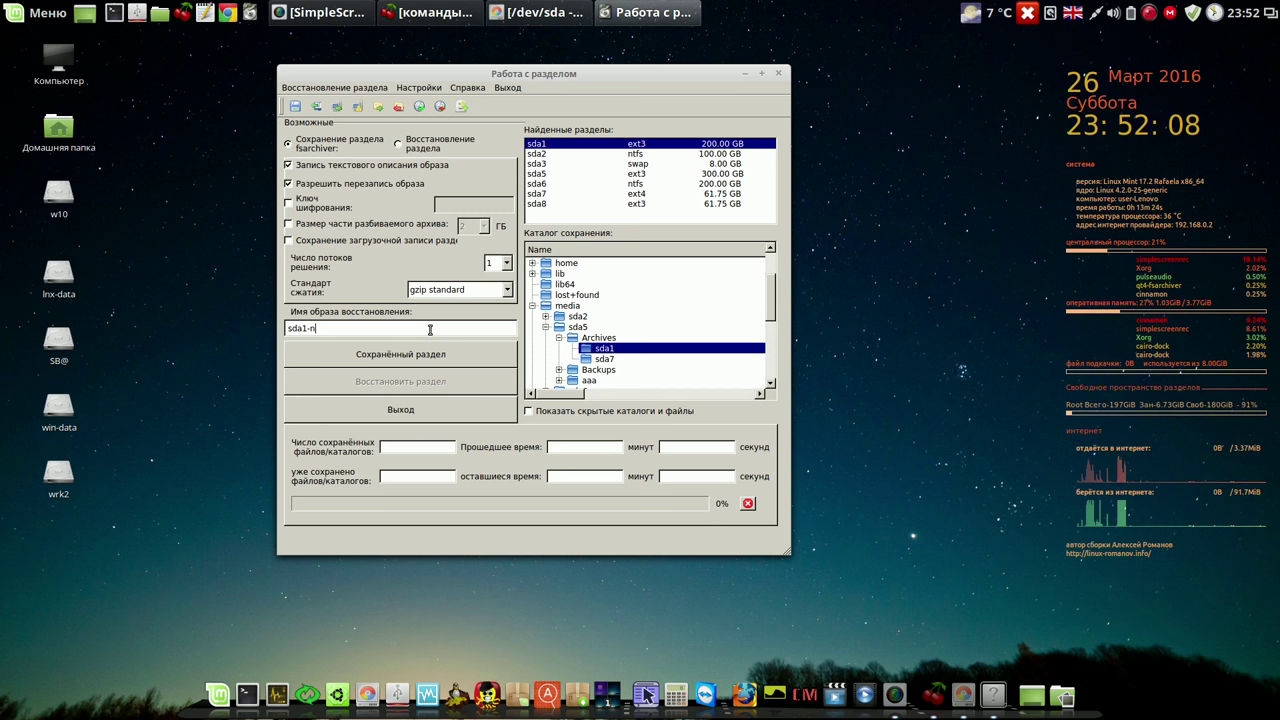
type("new")
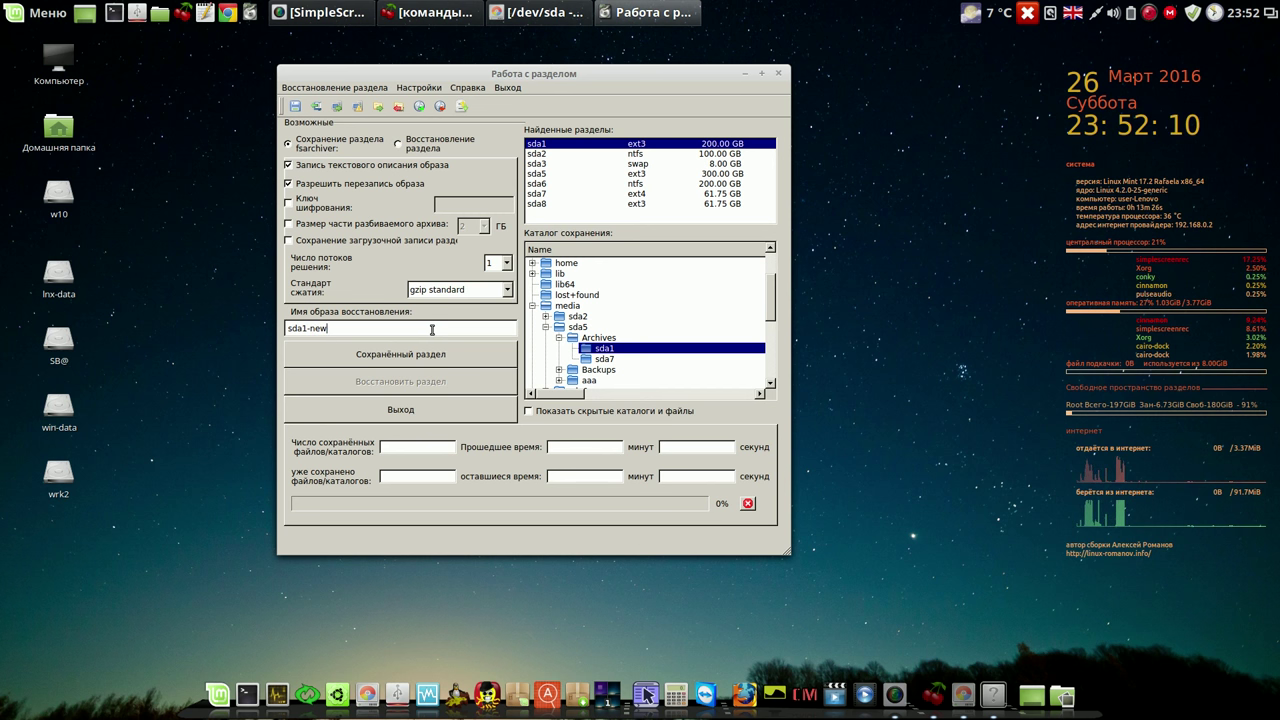
Set the backup to use 4 threads and lzo compression.
left_click(501, 263)
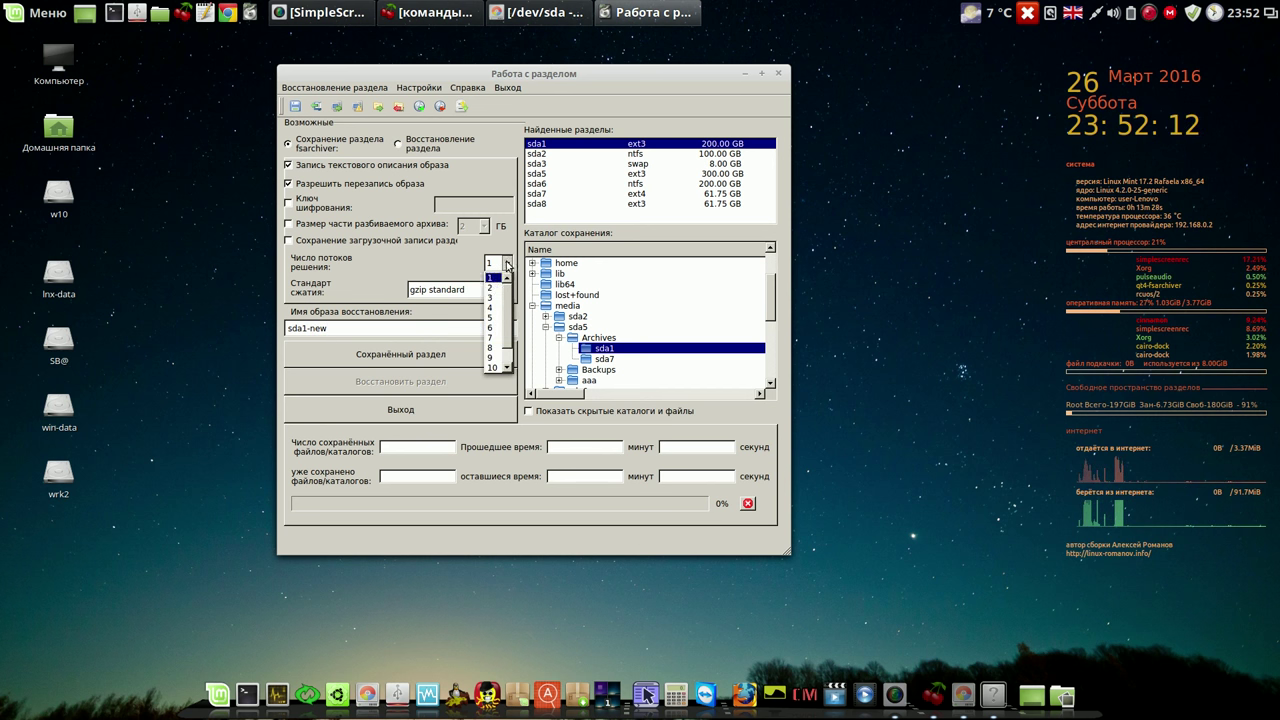
left_click(493, 307)
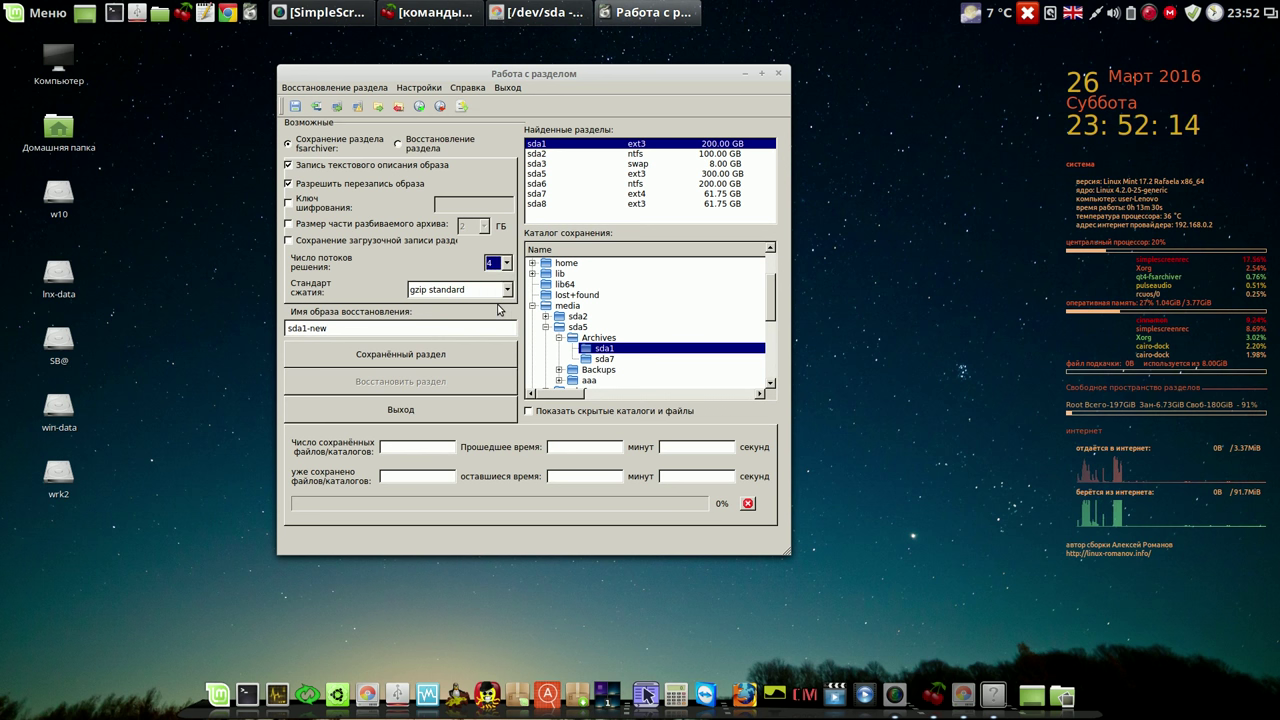
left_click(507, 289)
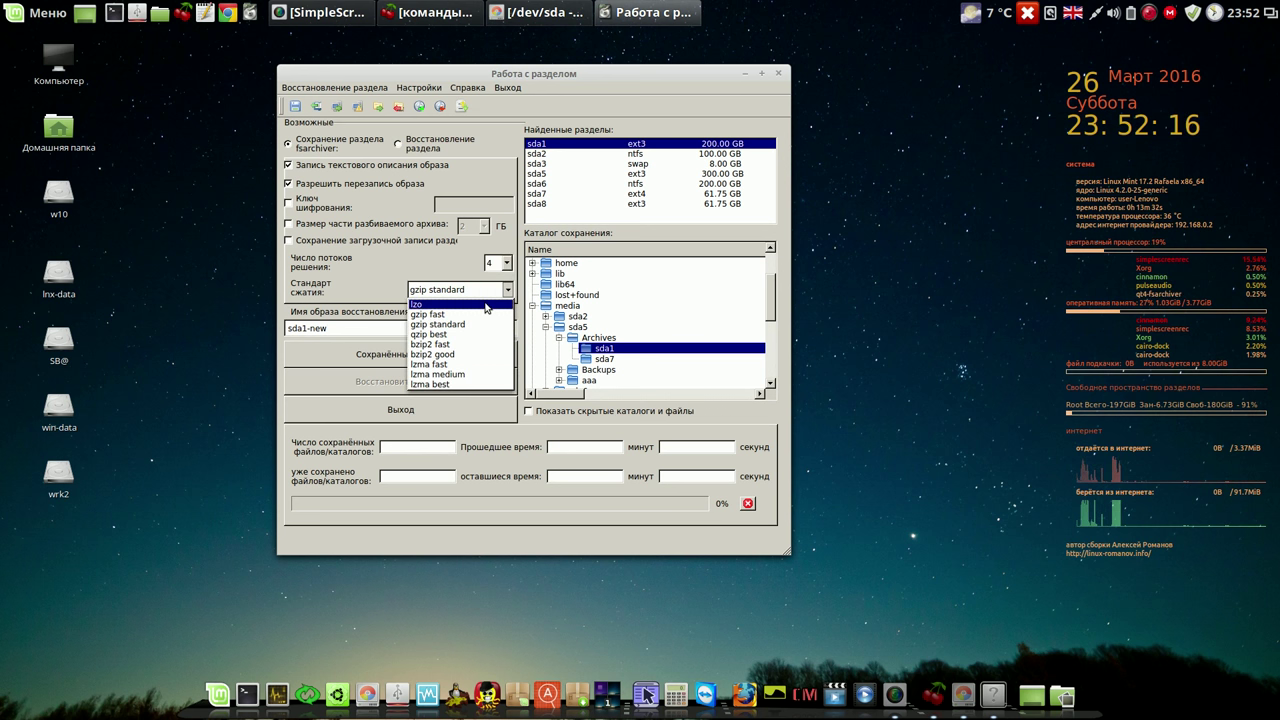
left_click(487, 306)
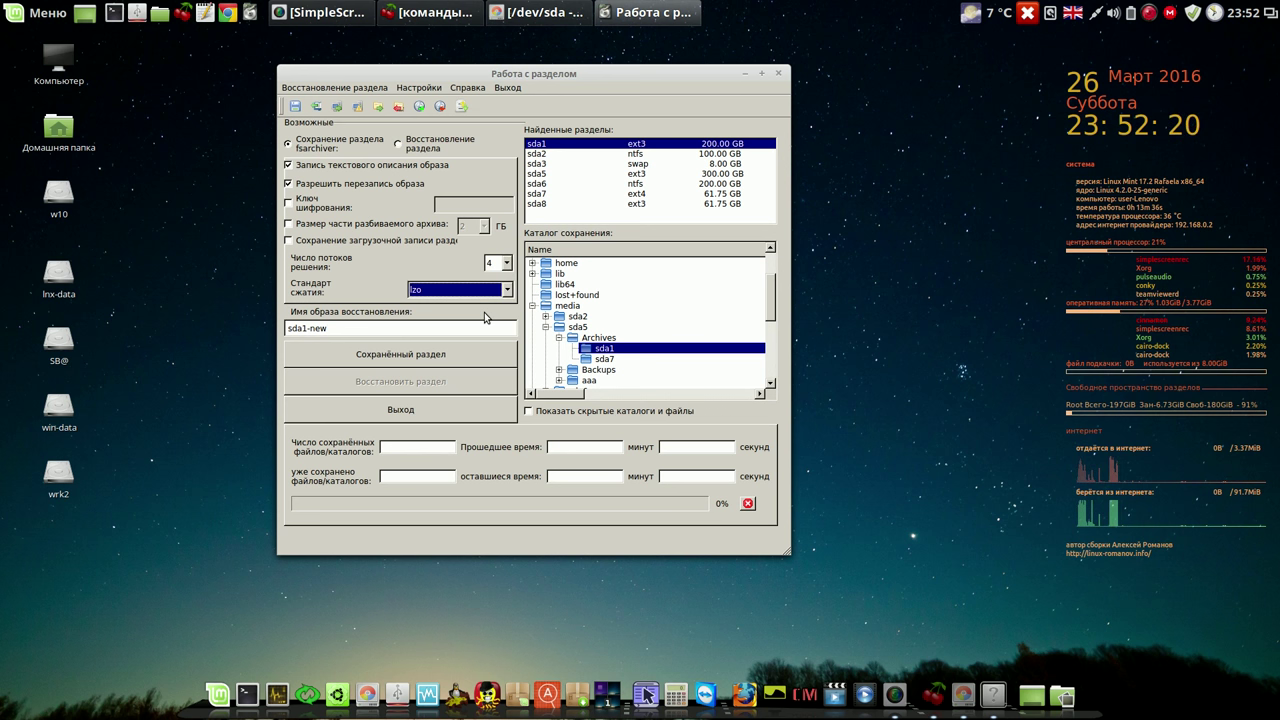
Start saving partition sda1, agreeing to back up the mounted system partition live and accepting the save parameters.
left_click(444, 353)
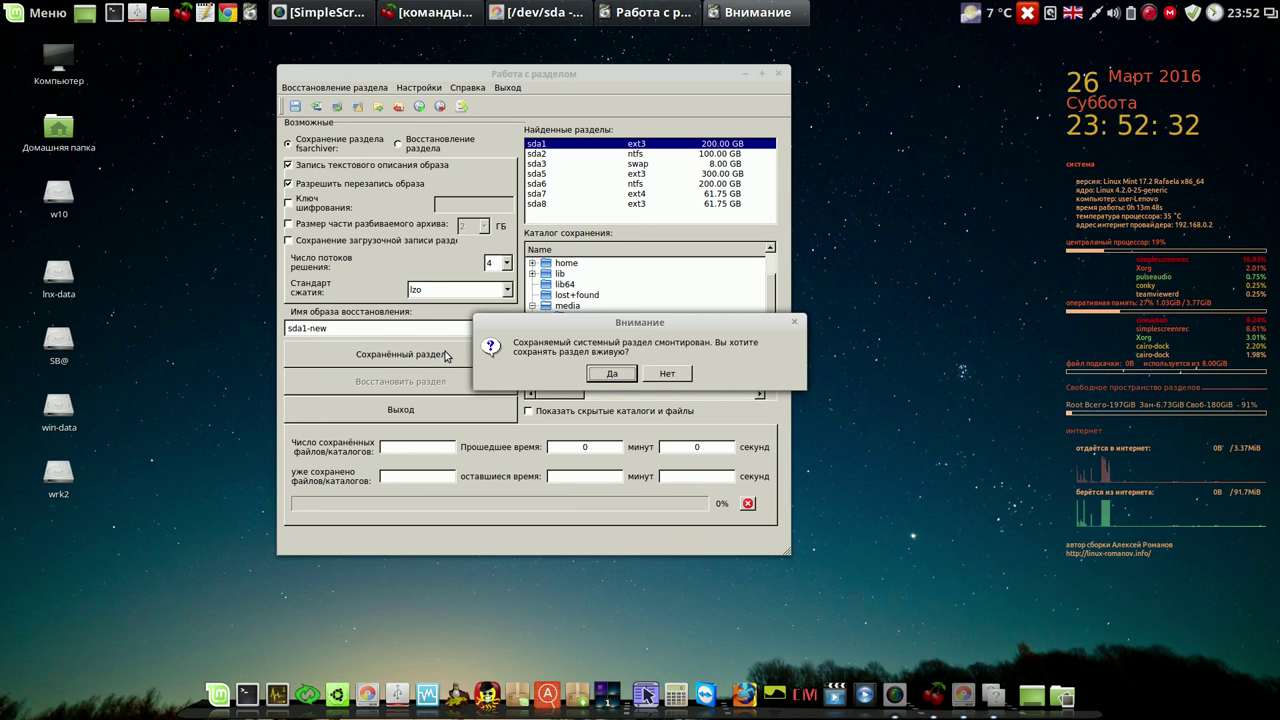
left_click(612, 374)
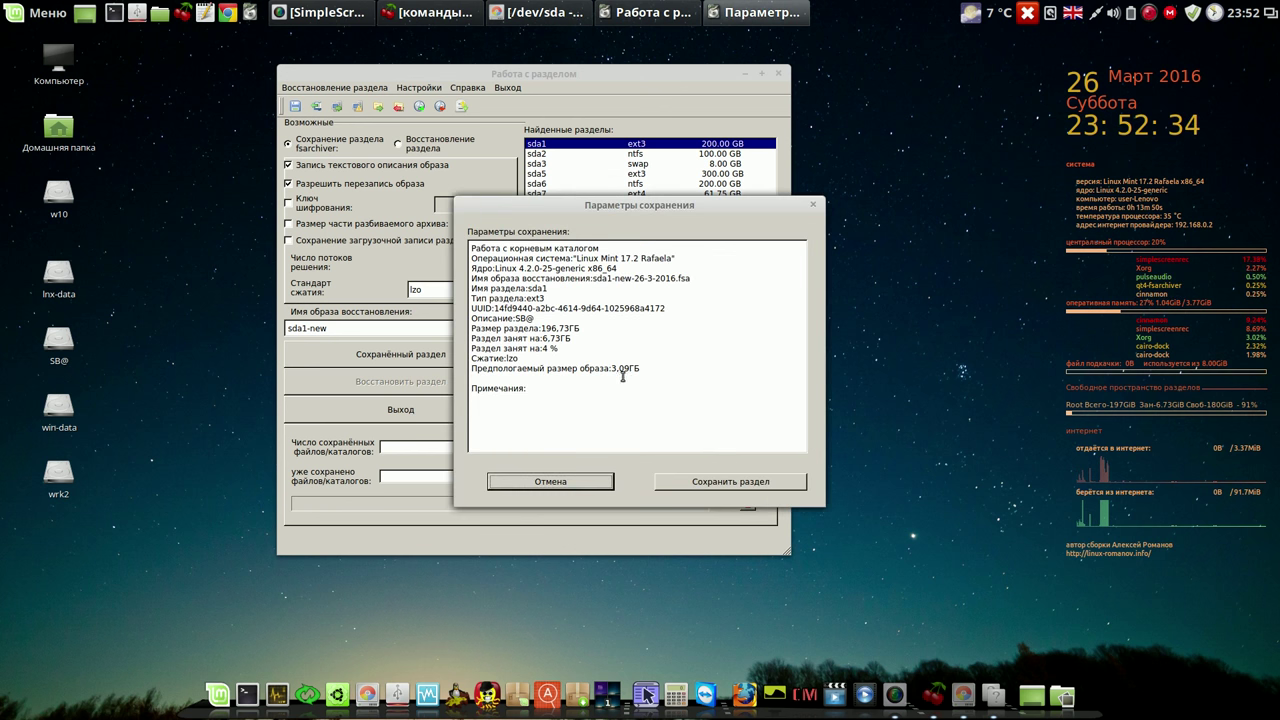
left_click(739, 479)
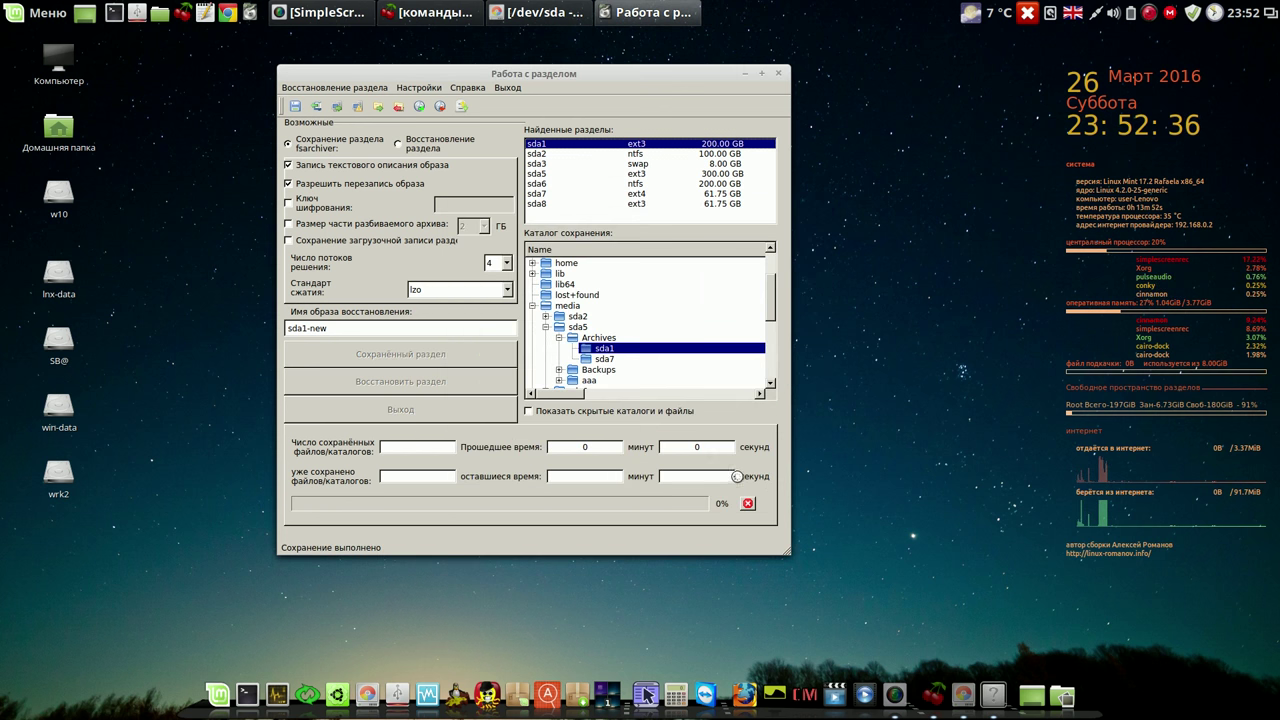
left_click_drag(690, 76, 933, 61)
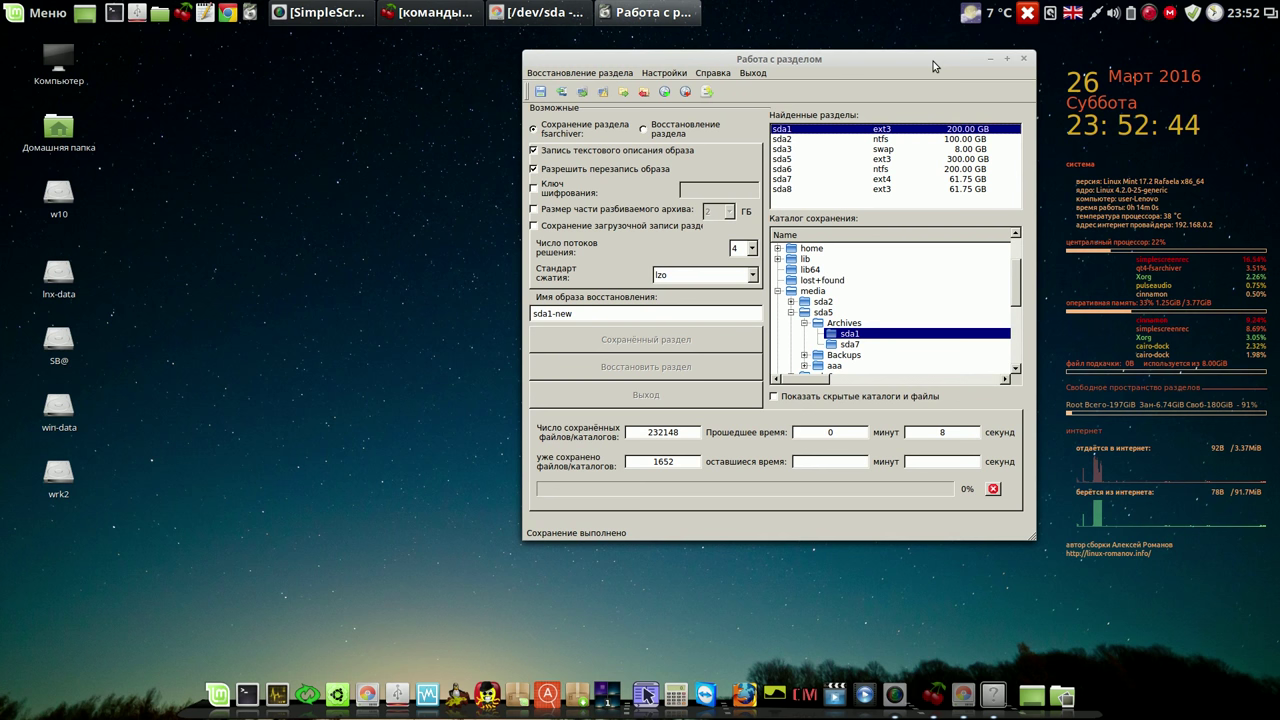
Switch to CherryTree, follow its qt4-fsarchiver link to view the deb-Pakete/Linux-Mint Rosa packages on SourceForge, and return to the running backup.
left_click(442, 16)
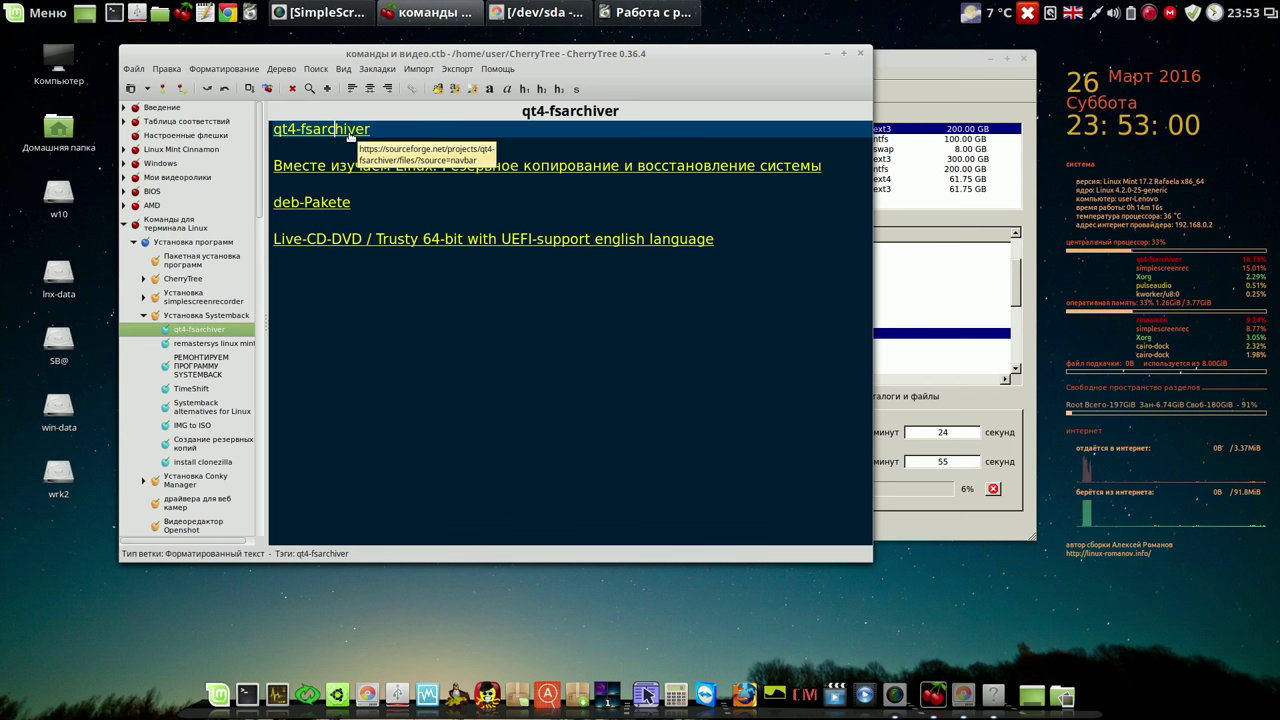
left_click(349, 134)
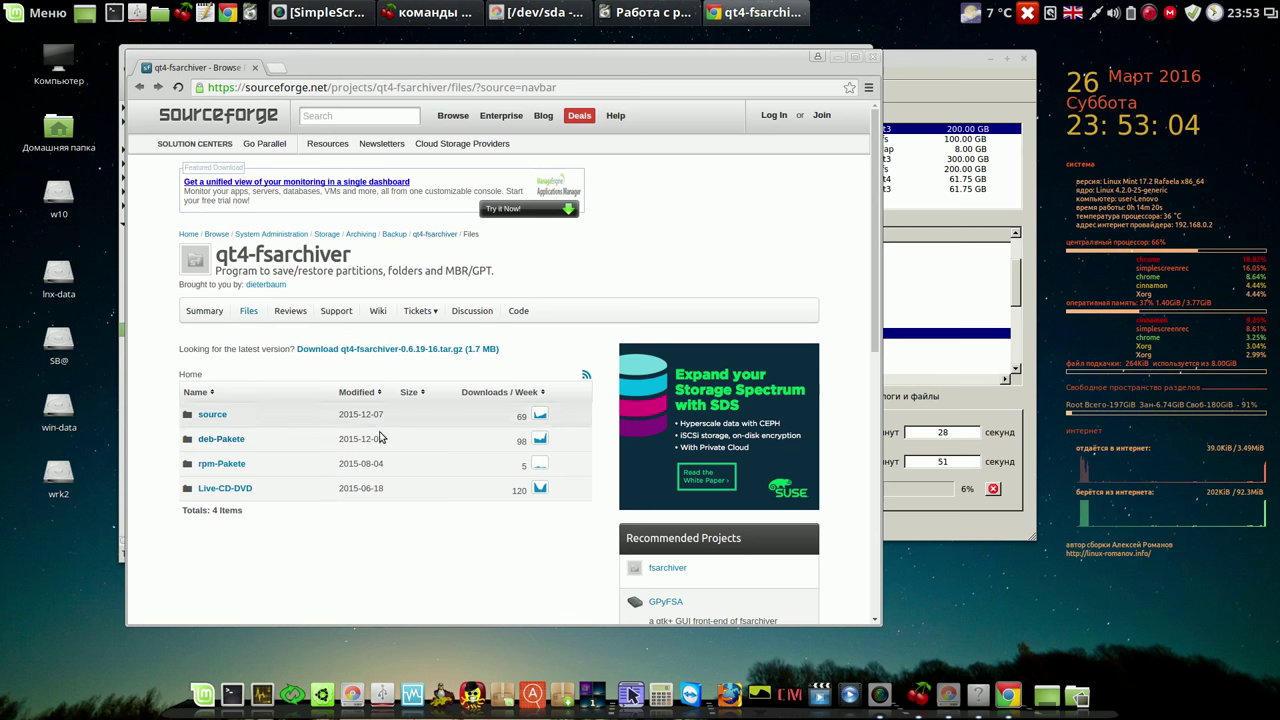
left_click(220, 440)
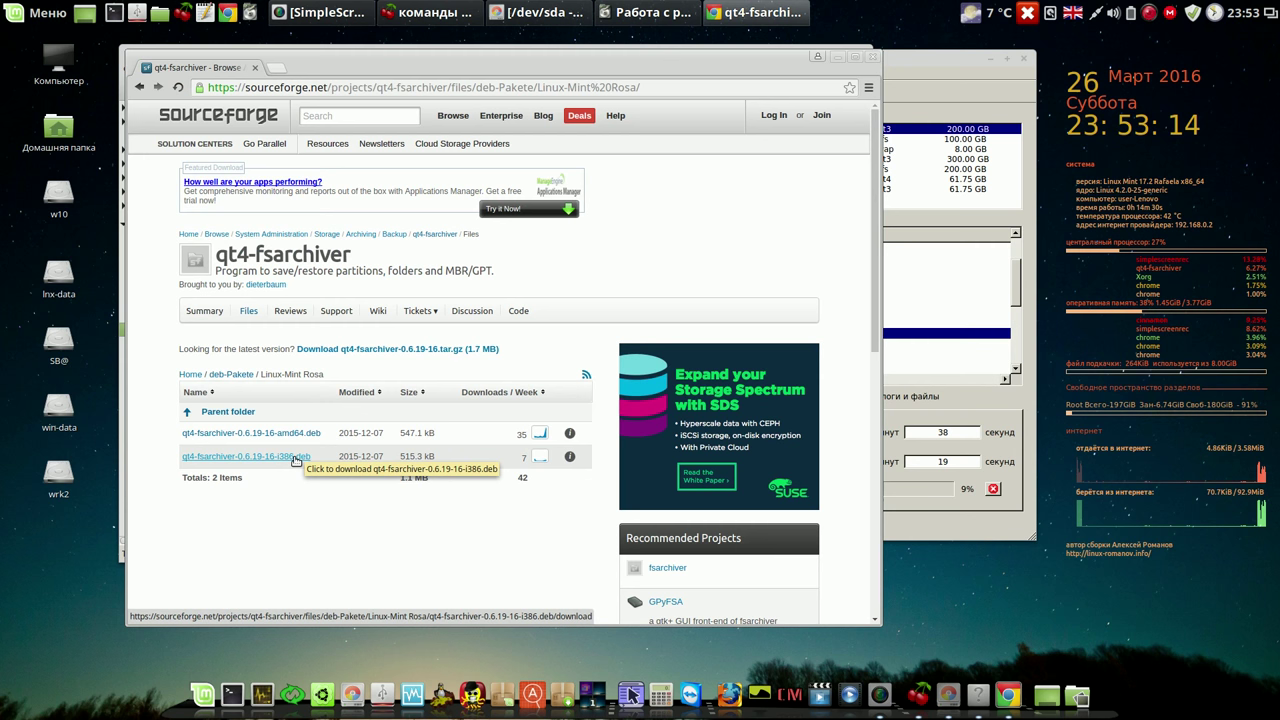
left_click(870, 62)
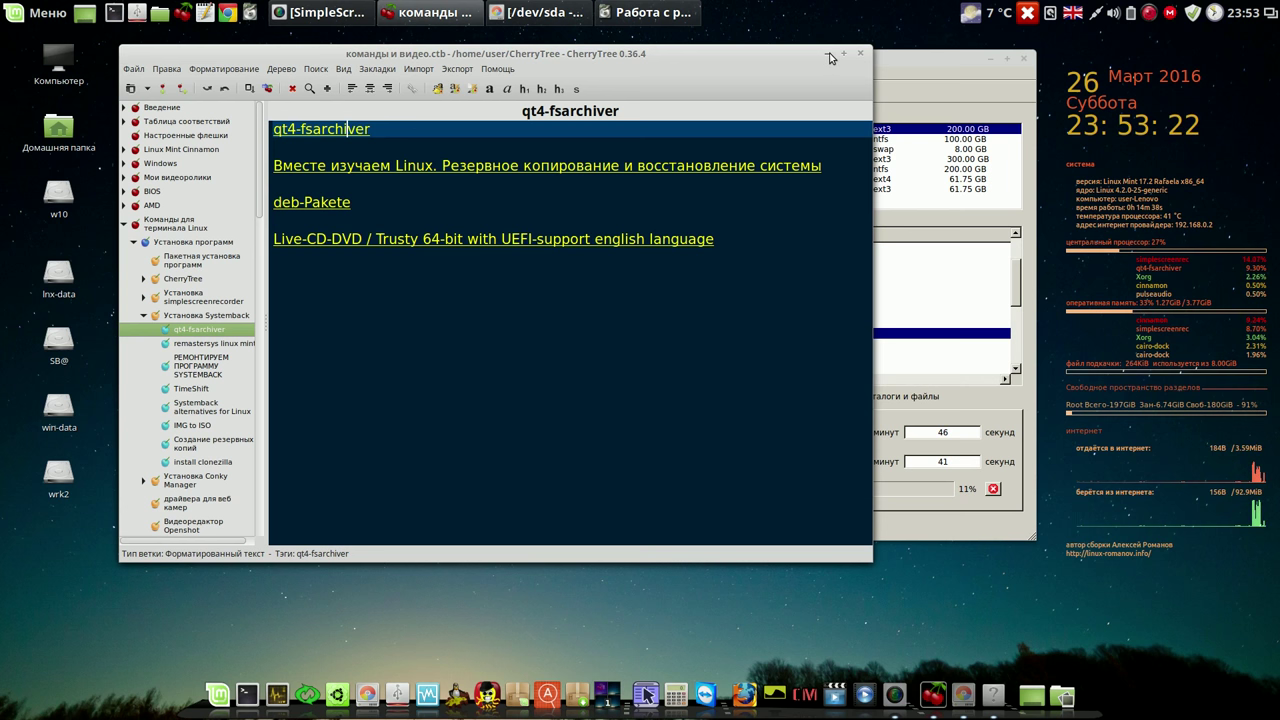
left_click(828, 55)
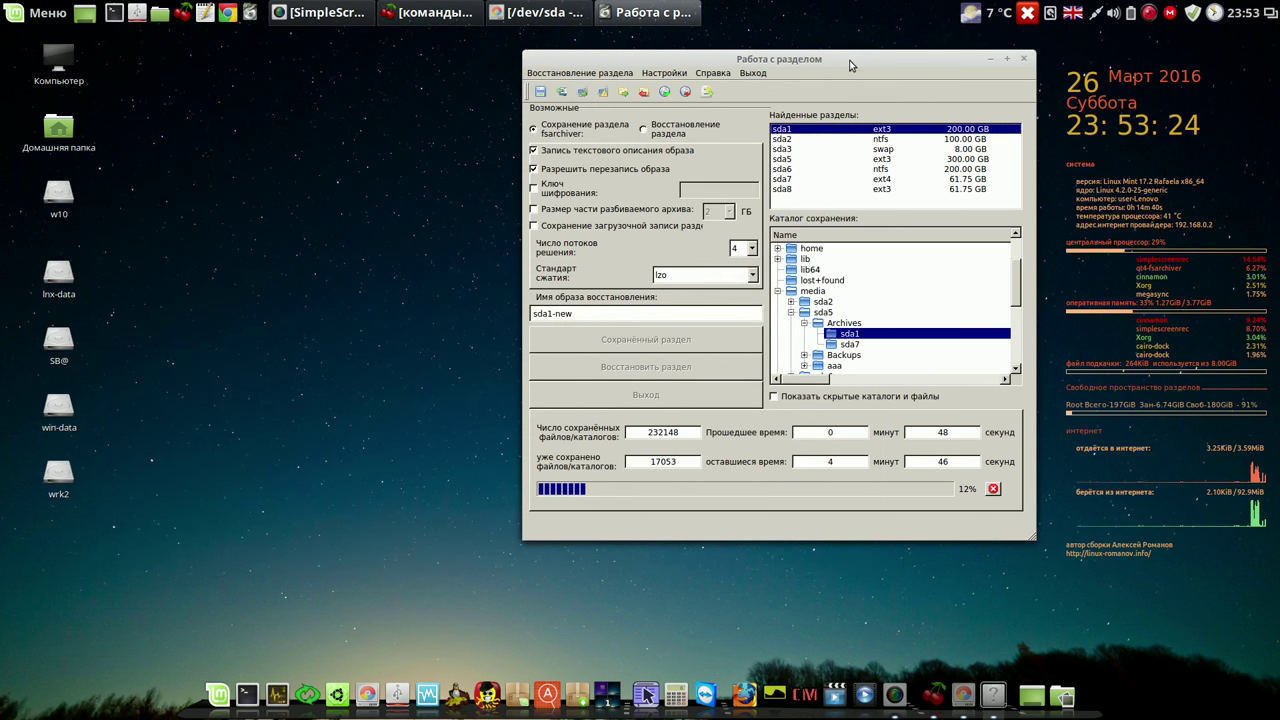
Check partitions sda1, sda3 and sda5 in GParted beside the running backup, and close GParted.
left_click_drag(850, 65, 445, 58)
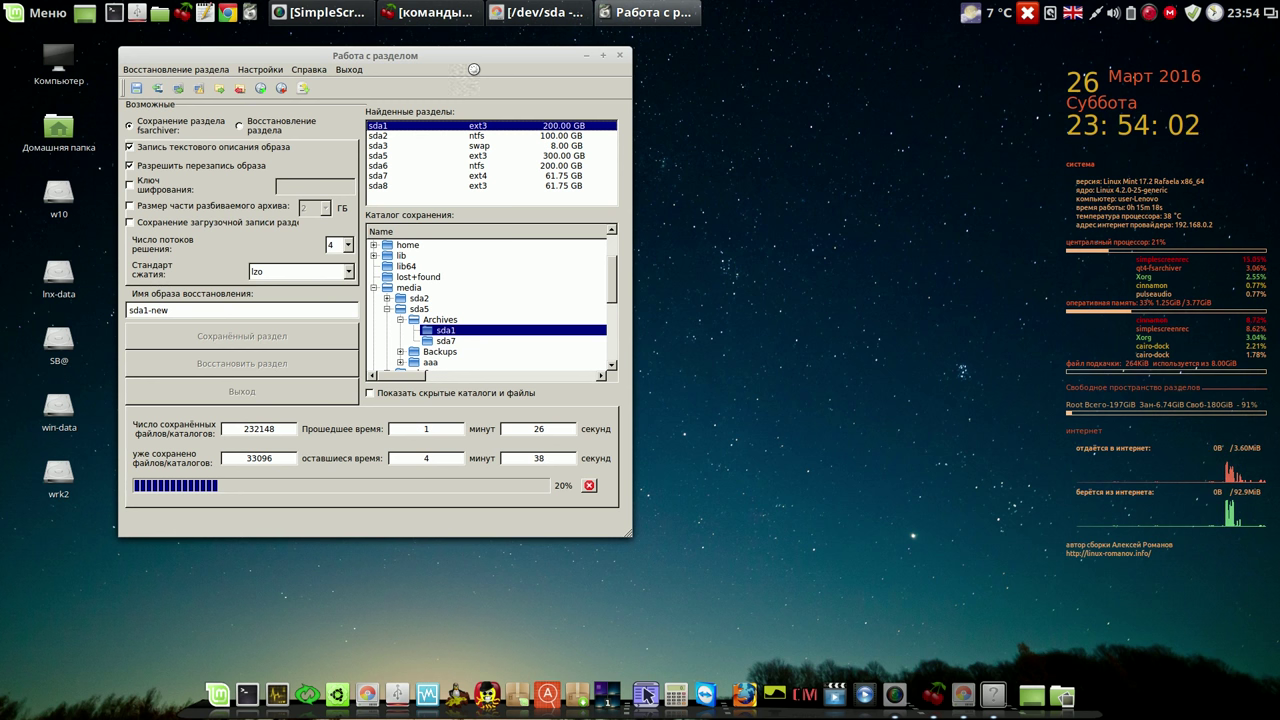
left_click(1149, 13)
left_click(1162, 36)
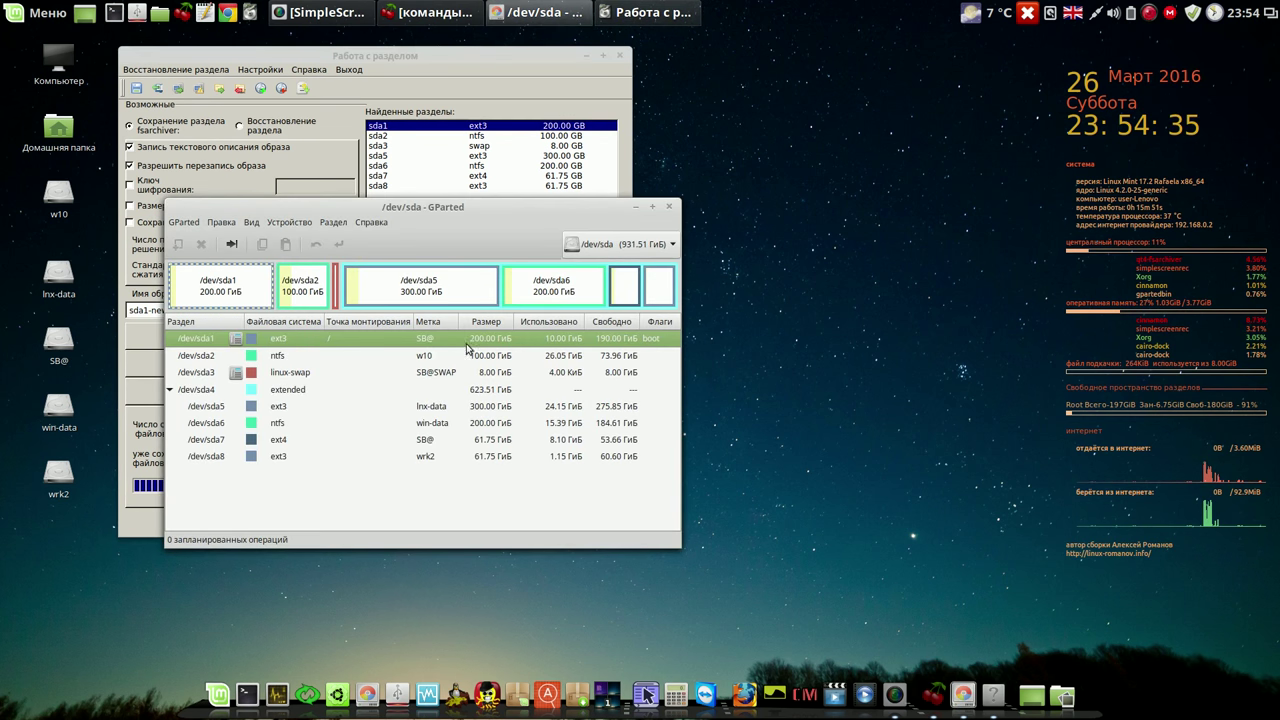
left_click(288, 373)
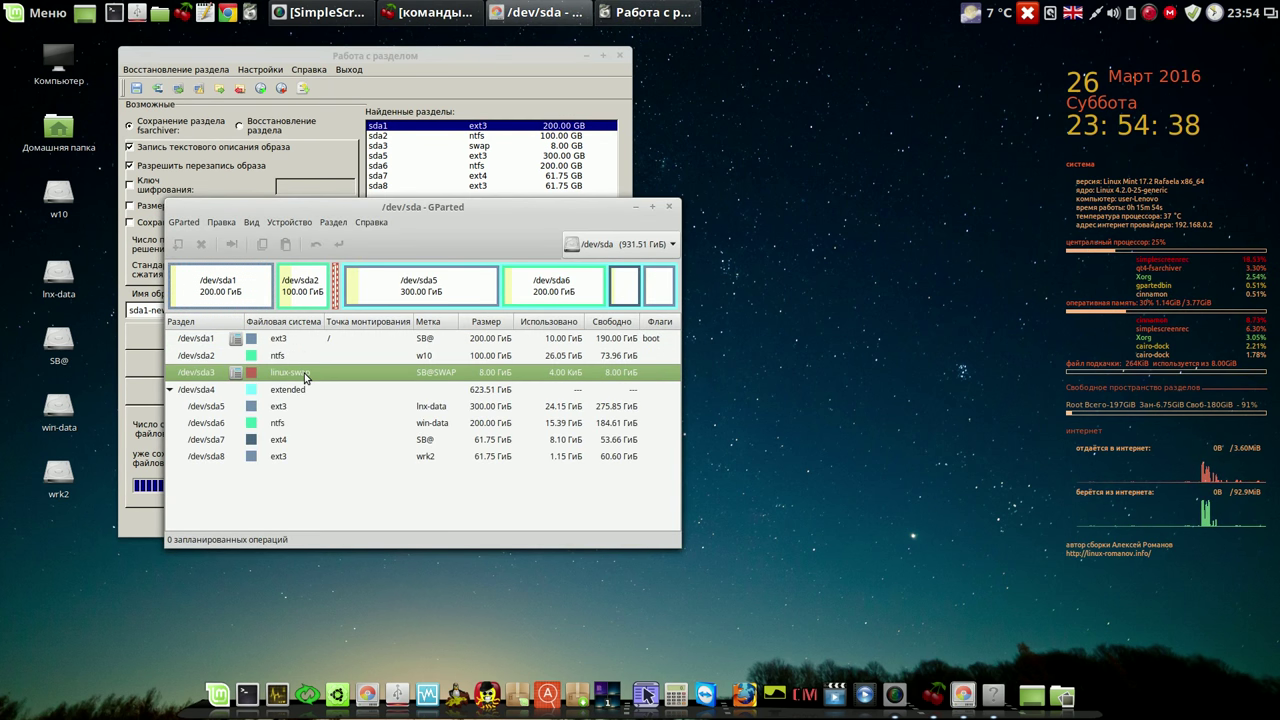
left_click(236, 343)
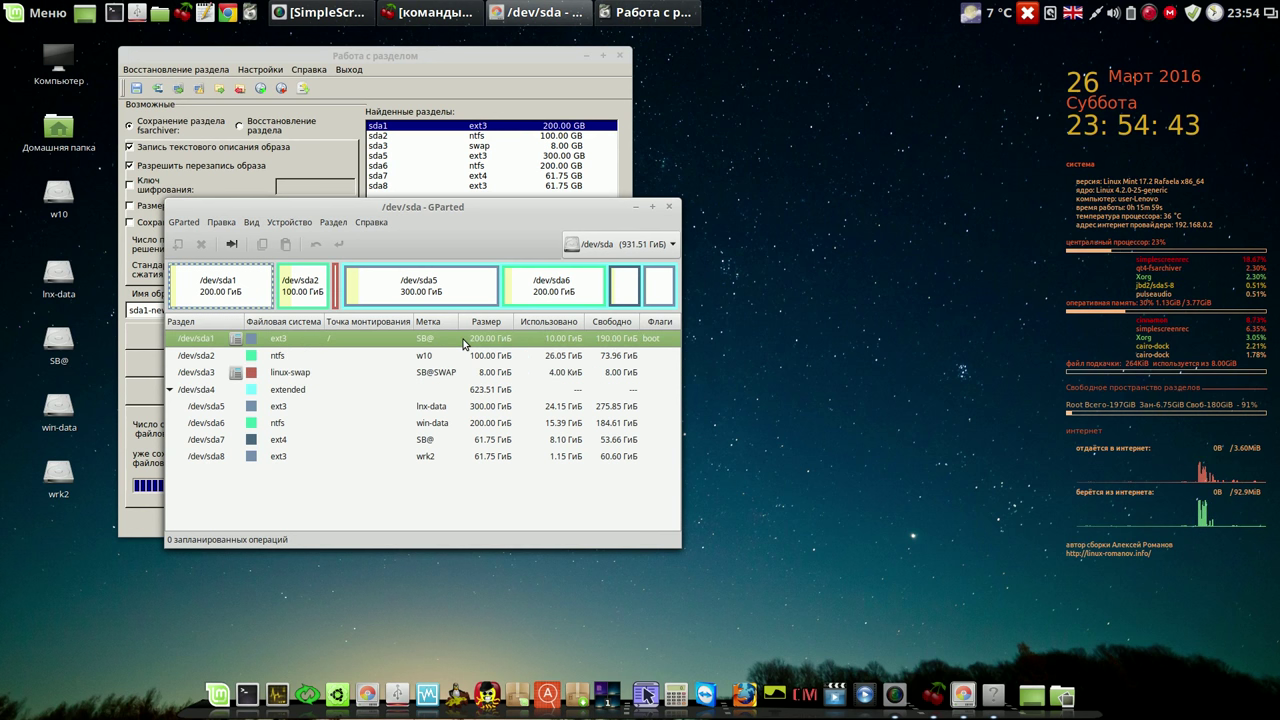
left_click_drag(520, 203, 973, 72)
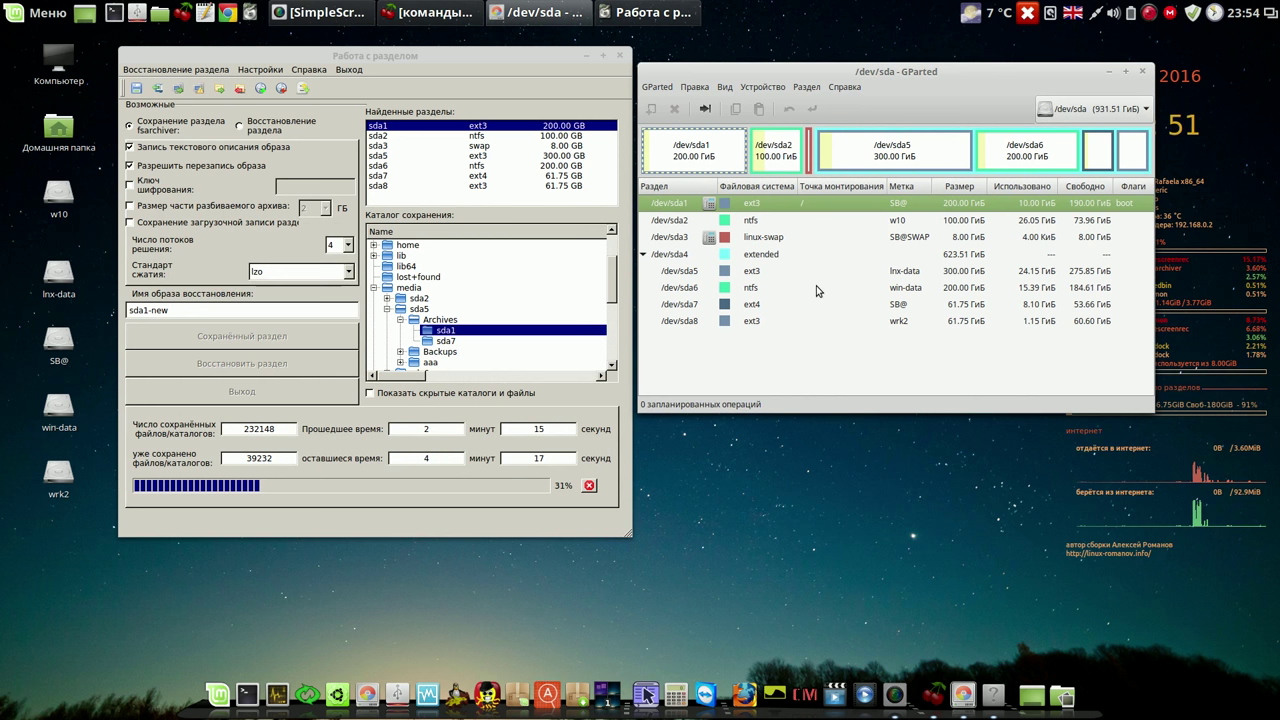
left_click(762, 275)
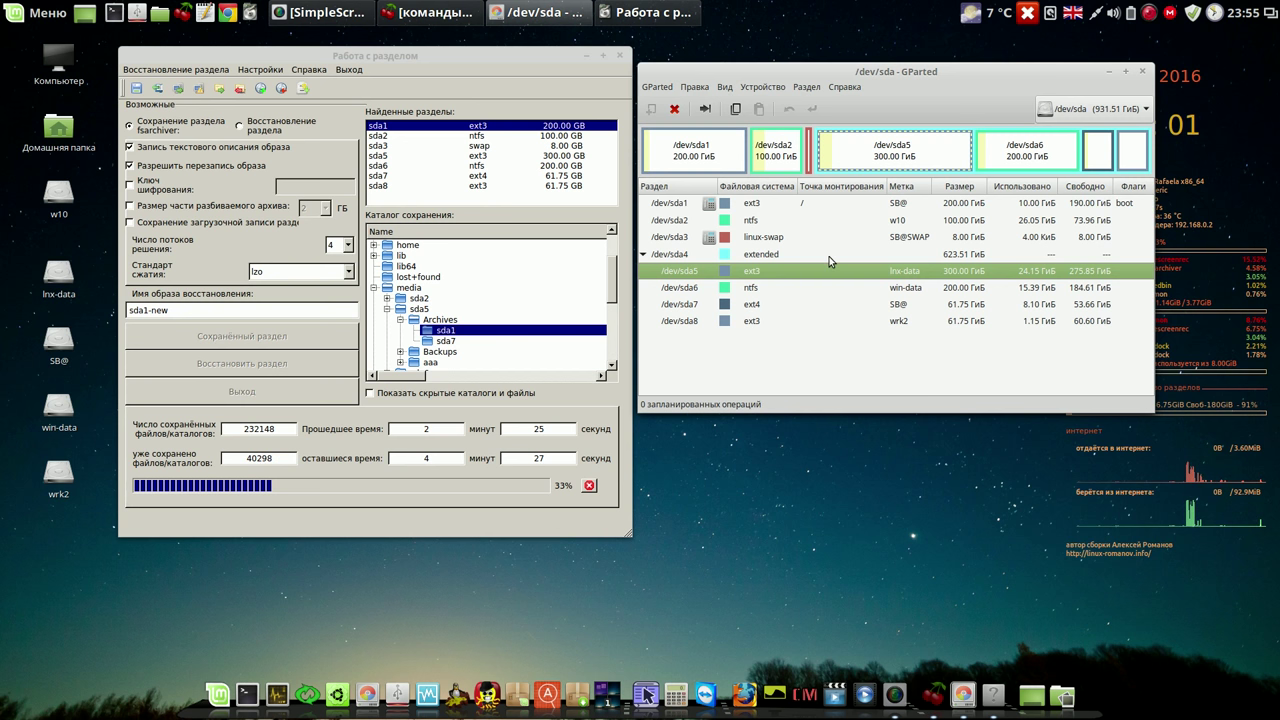
left_click(1142, 74)
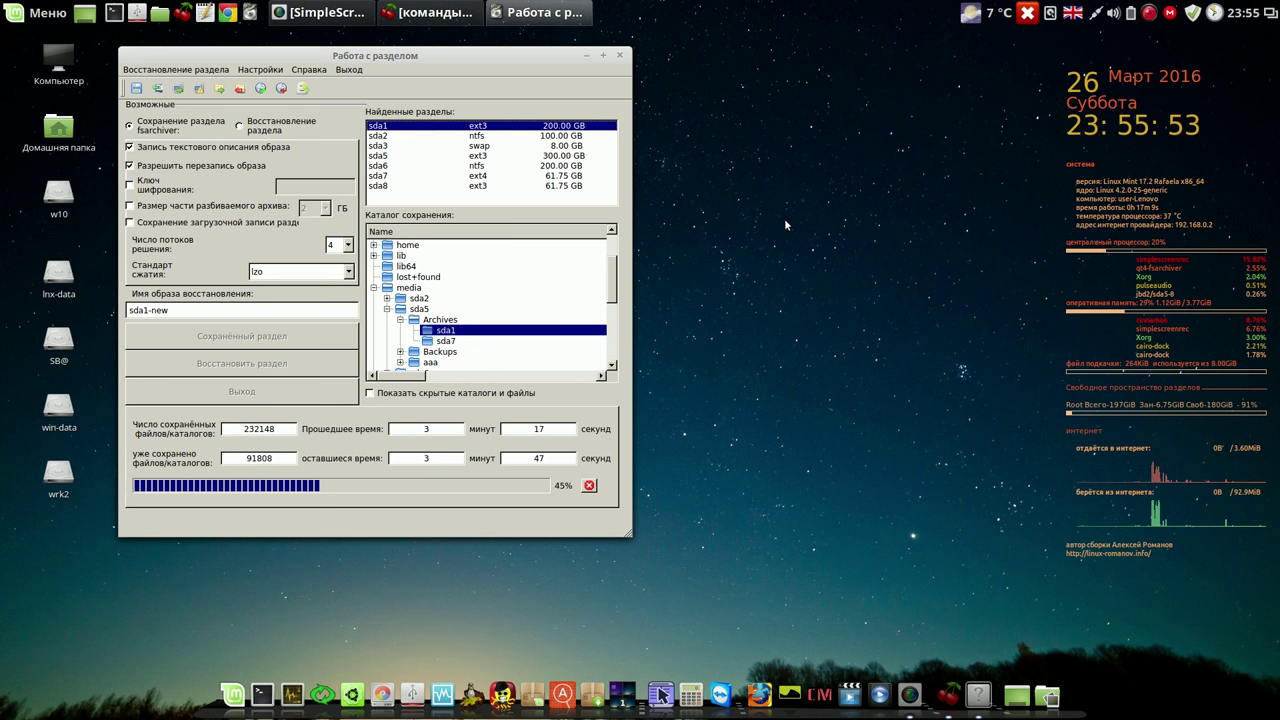
Acknowledge the finished sda1 backup and exit qt4-fsarchiver.
left_click(1150, 13)
left_click(1169, 38)
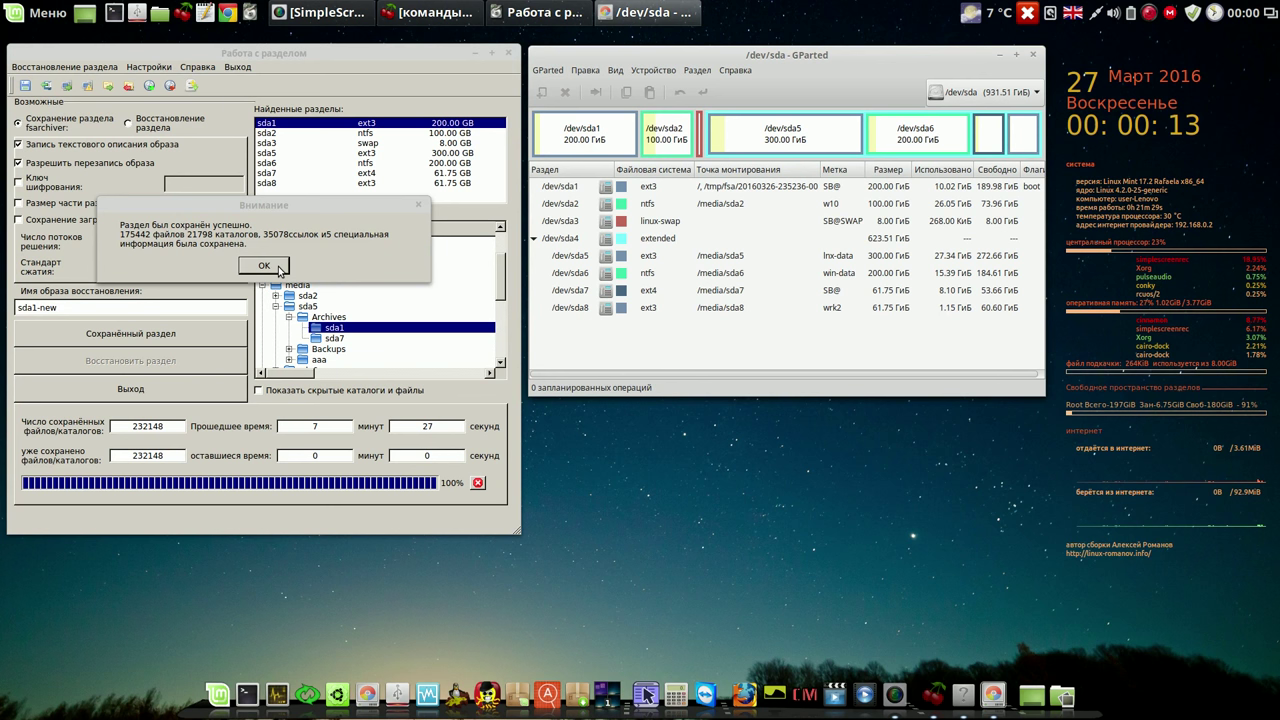
left_click(264, 266)
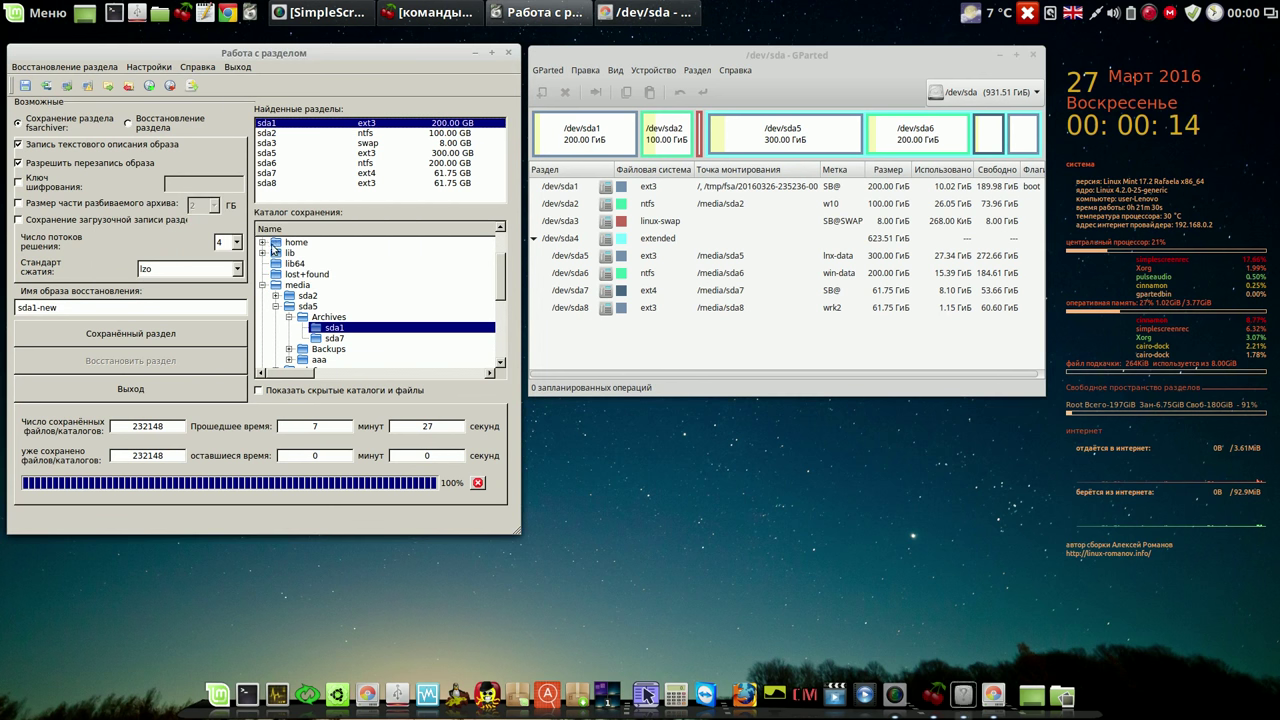
left_click(241, 72)
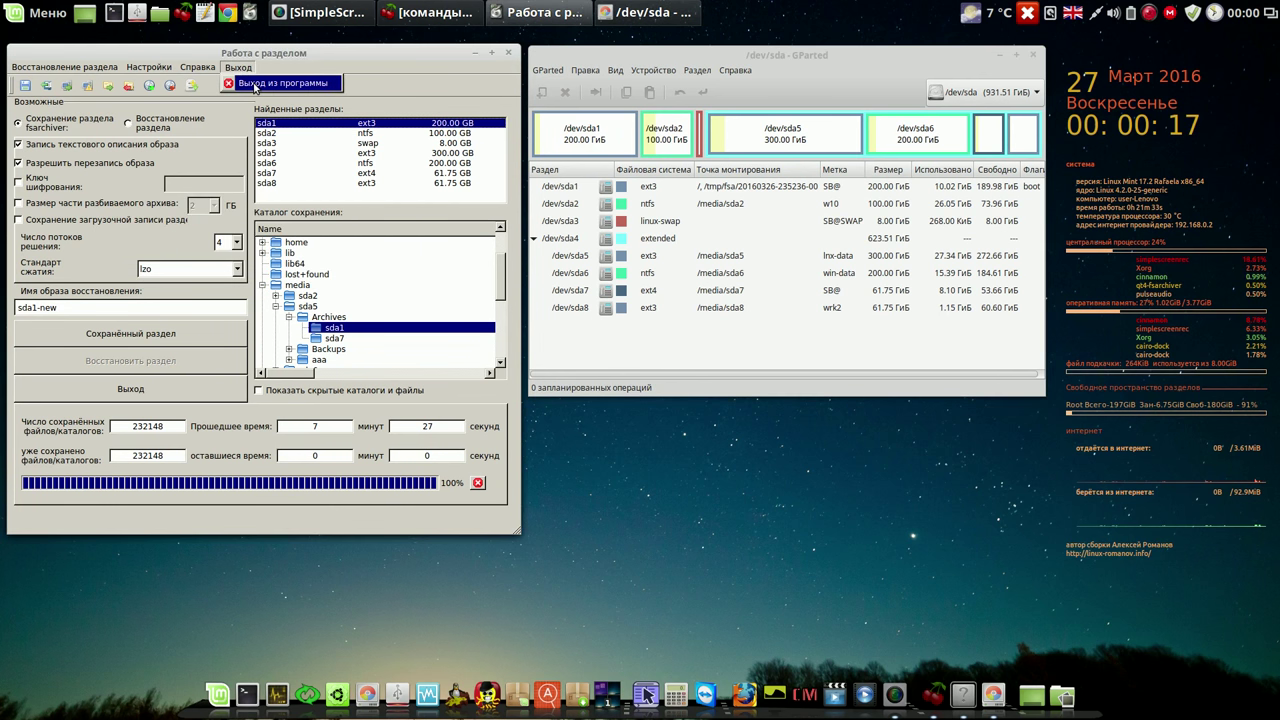
left_click(255, 86)
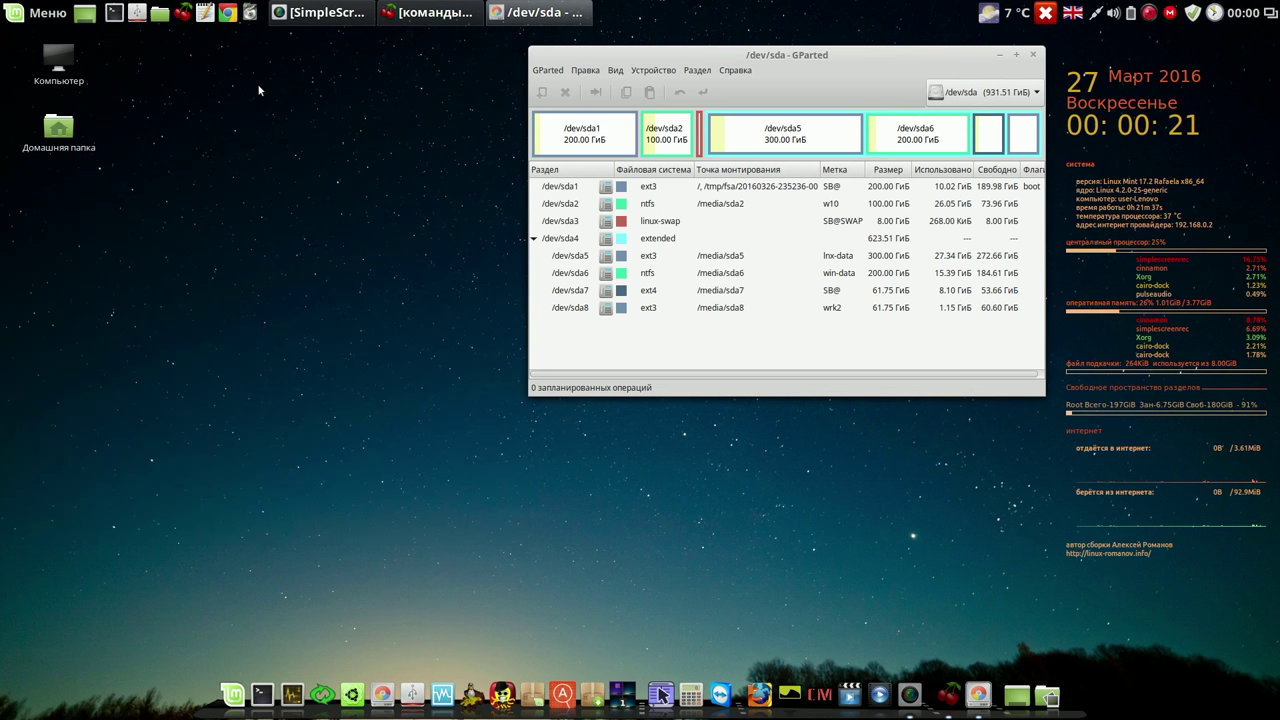
Rescan the devices in GParted to check the updated partition list, and close GParted.
left_click(552, 72)
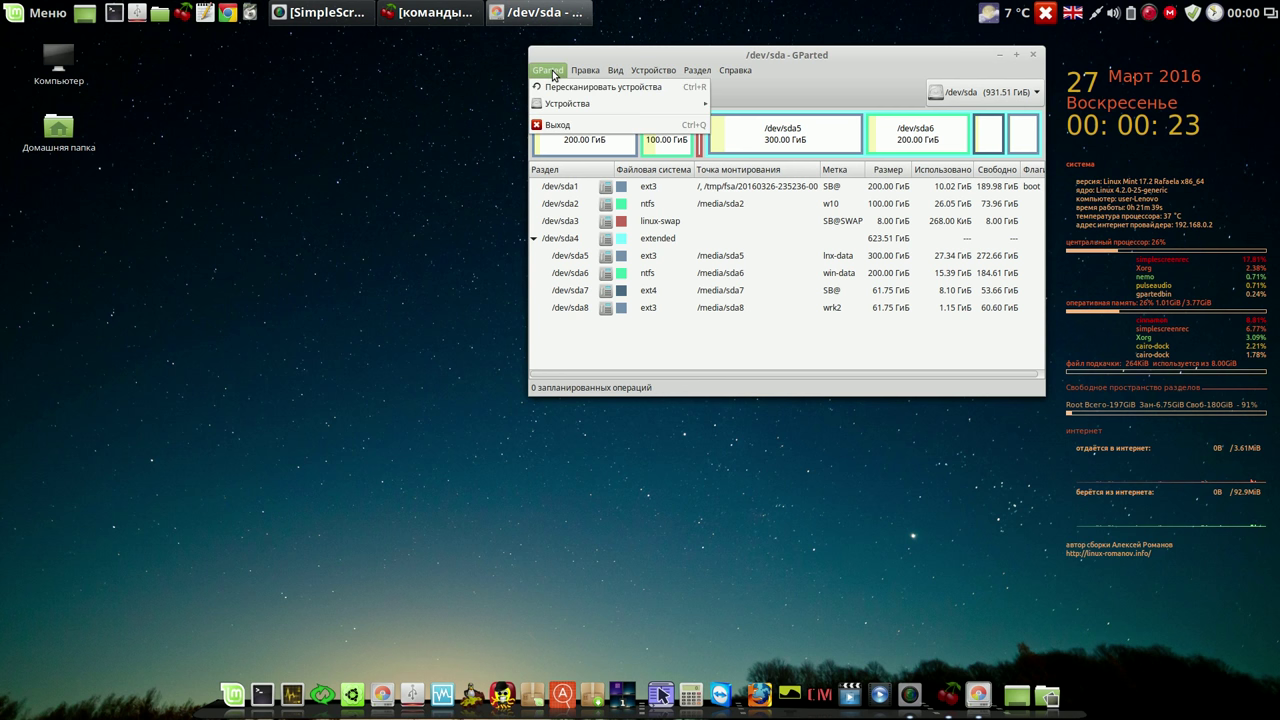
left_click(557, 89)
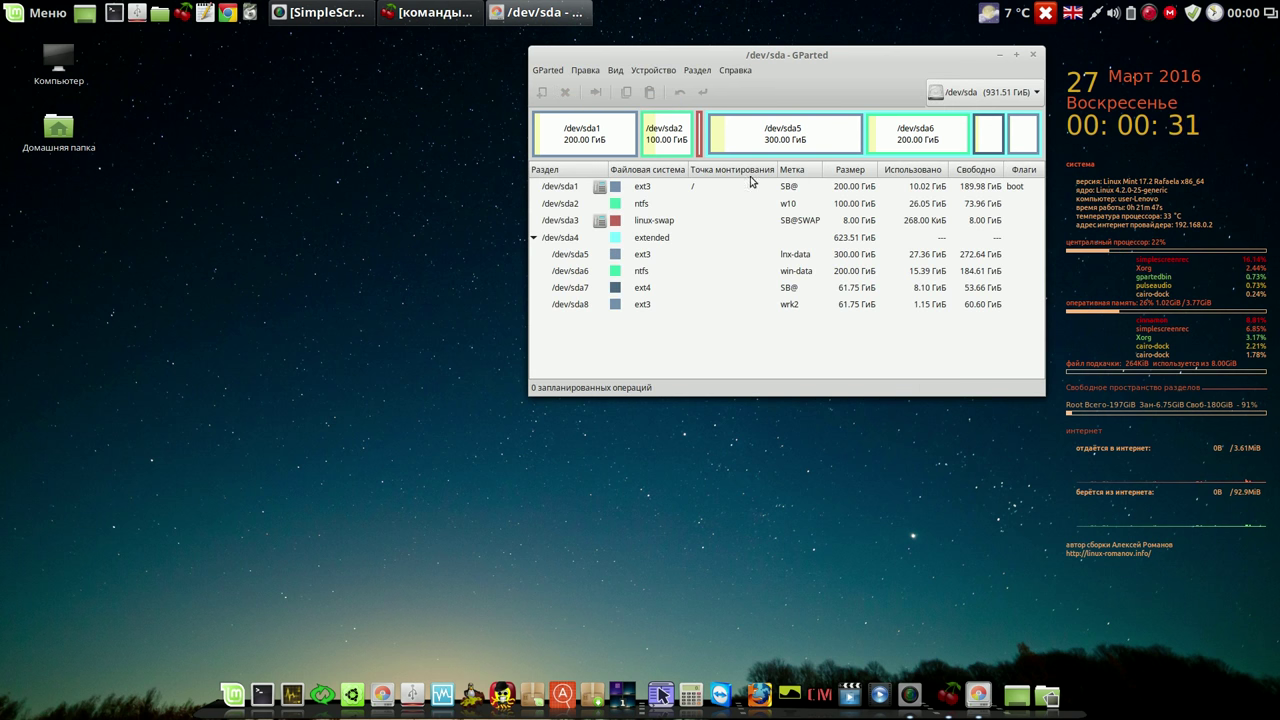
left_click_drag(922, 62, 897, 66)
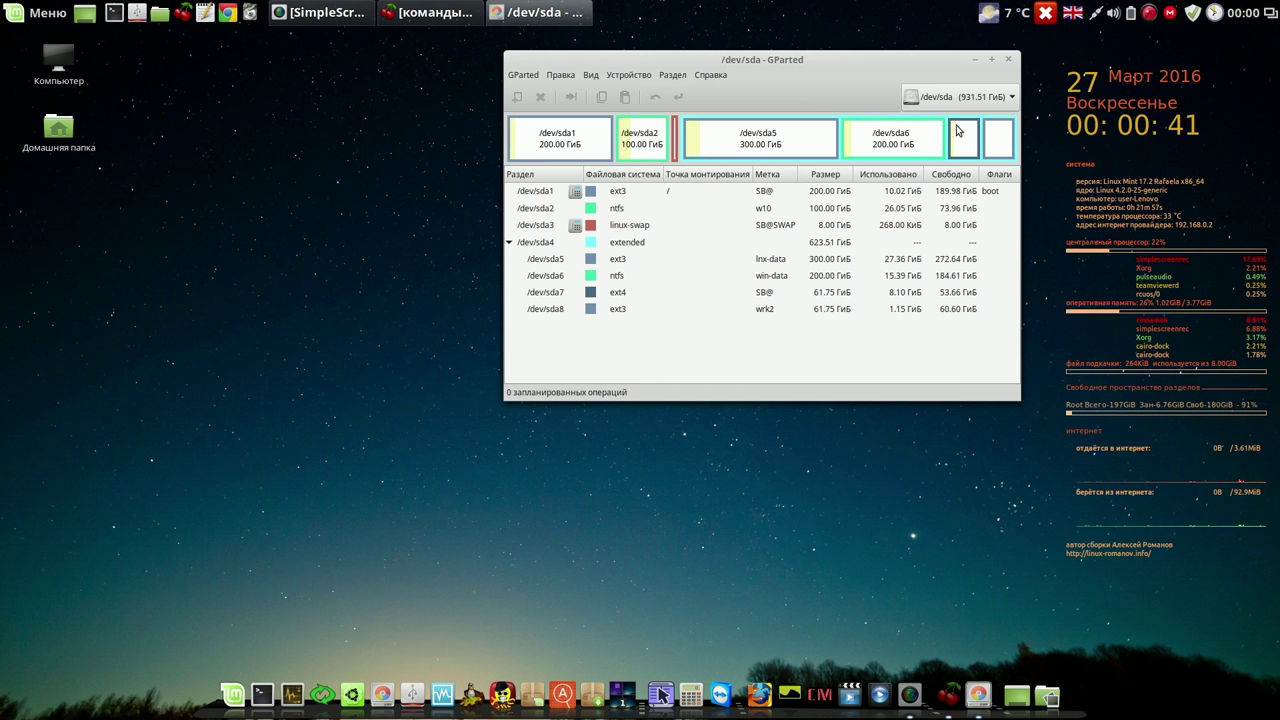
left_click(1008, 61)
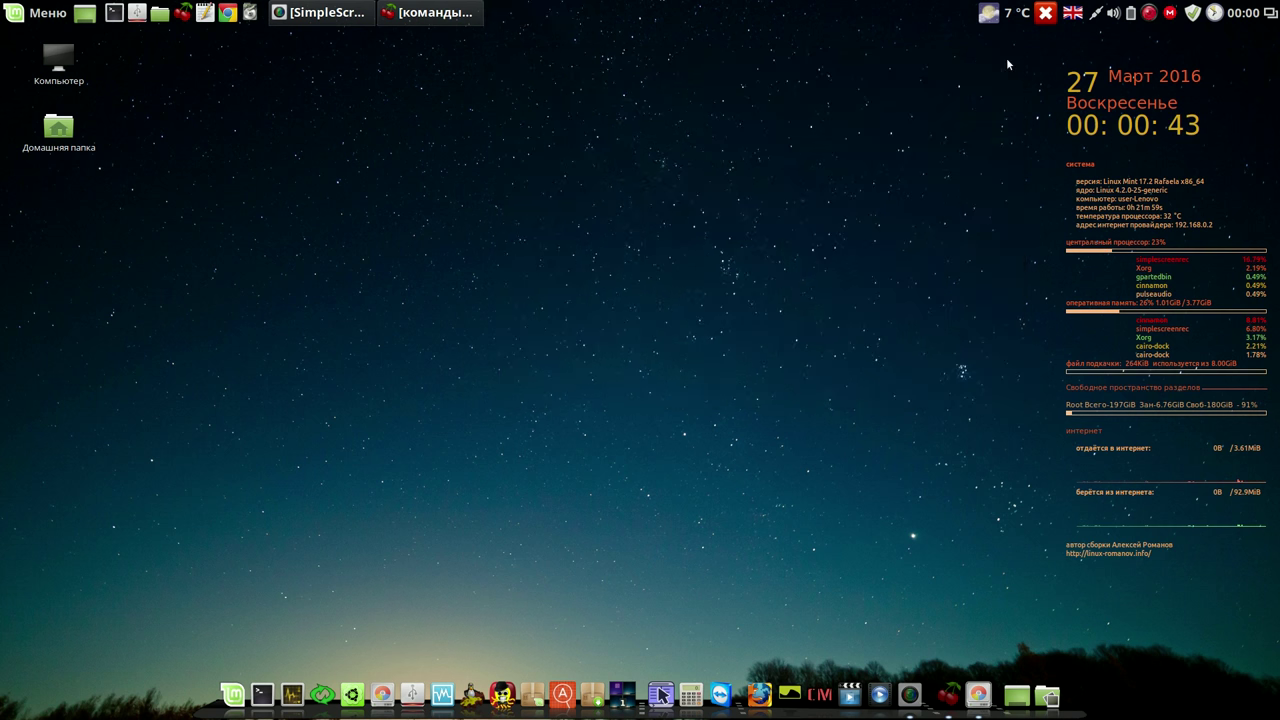
Open the Archives/sda1 folder on the lnx-data volume in the file manager.
left_click(160, 14)
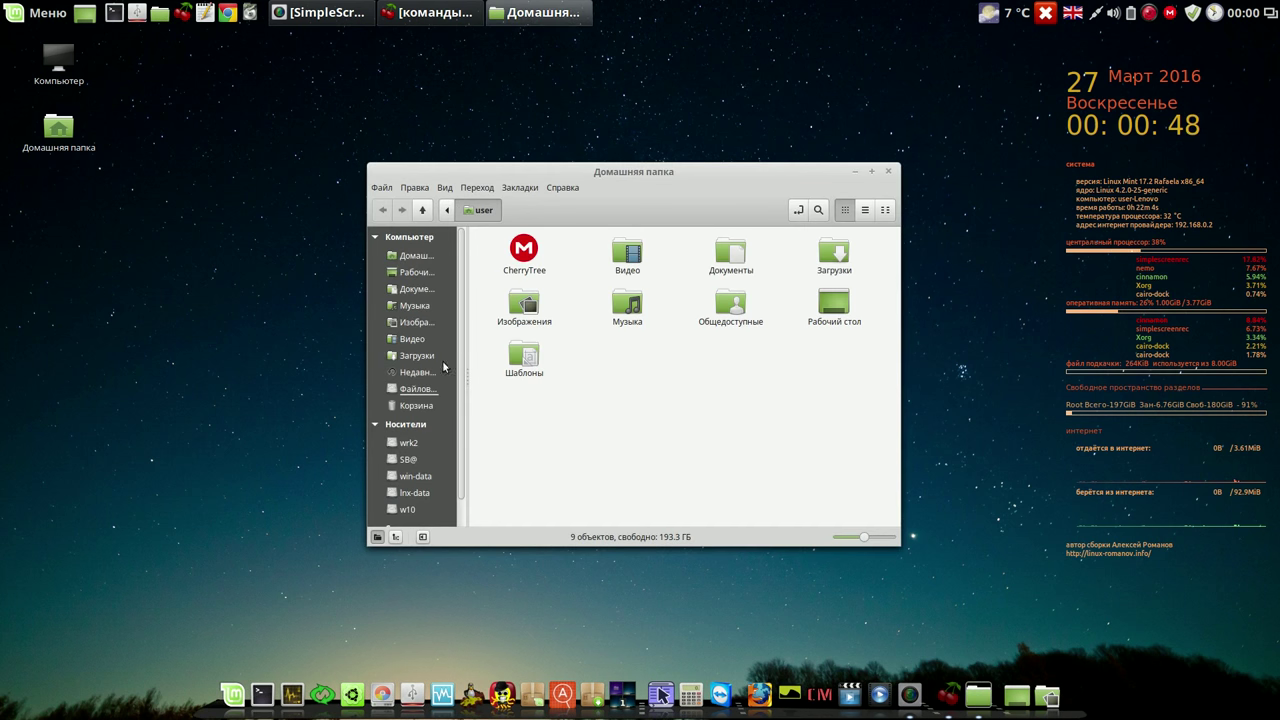
left_click(421, 494)
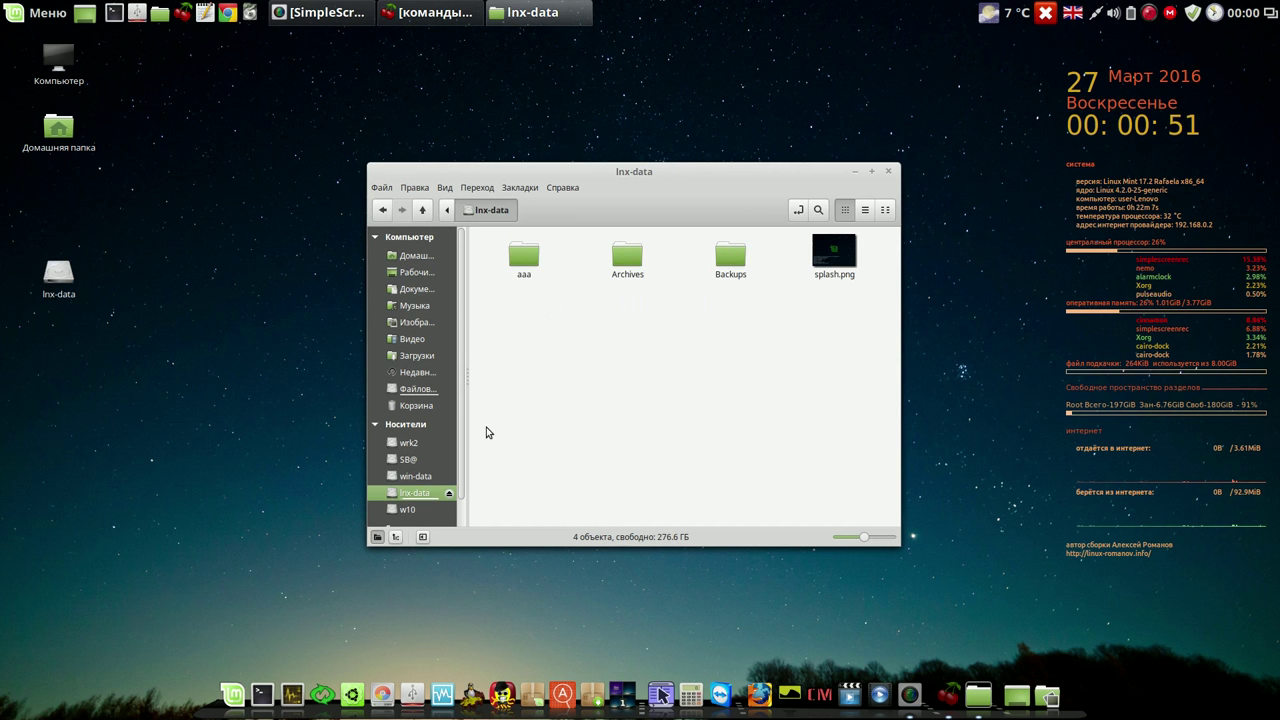
left_click(630, 257)
double_click(629, 257)
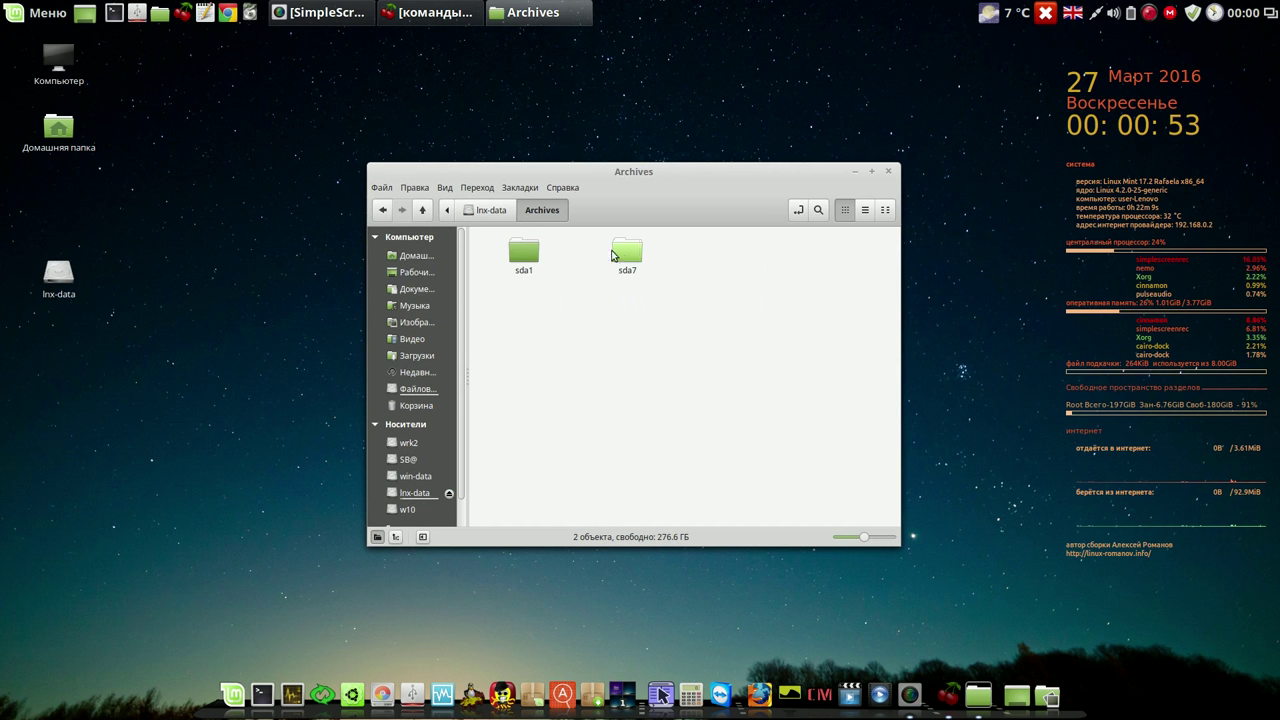
left_click(529, 260)
double_click(524, 255)
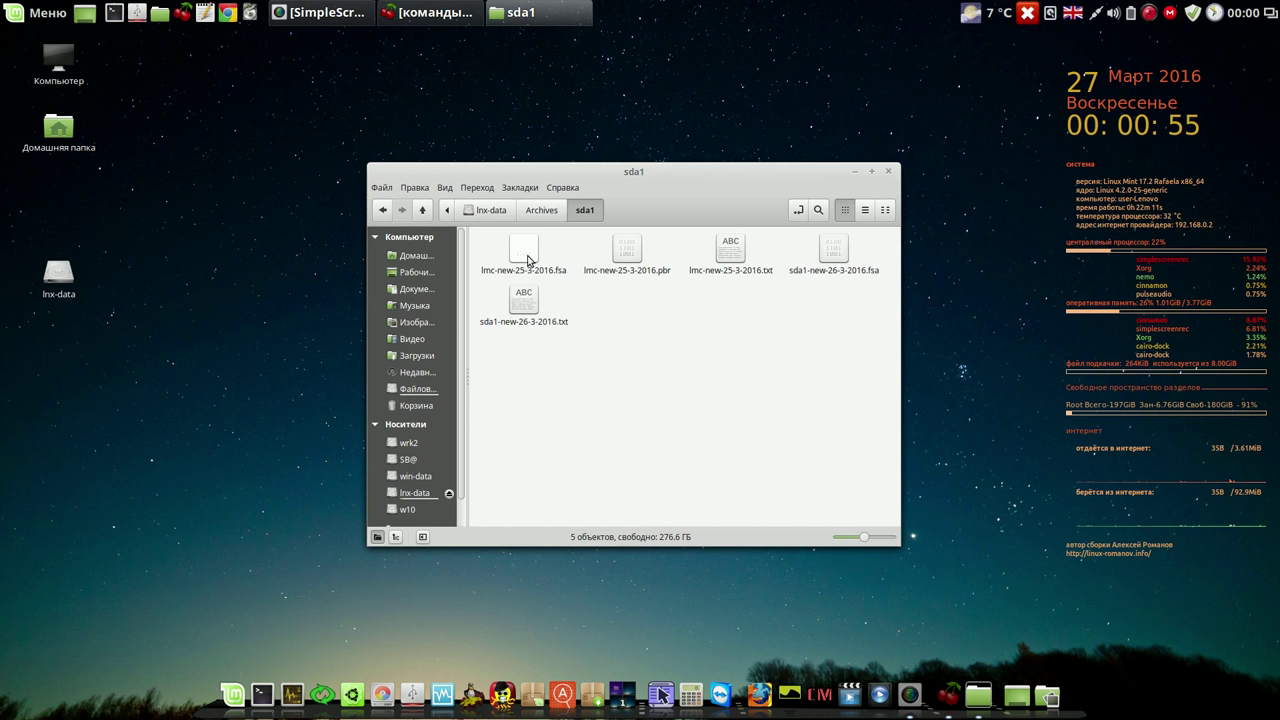
List the files with details, compare the sizes of sda1-new-26-3-2016.fsa and lmc-new-25-3-2016.fsa, and close the file manager.
left_click(865, 209)
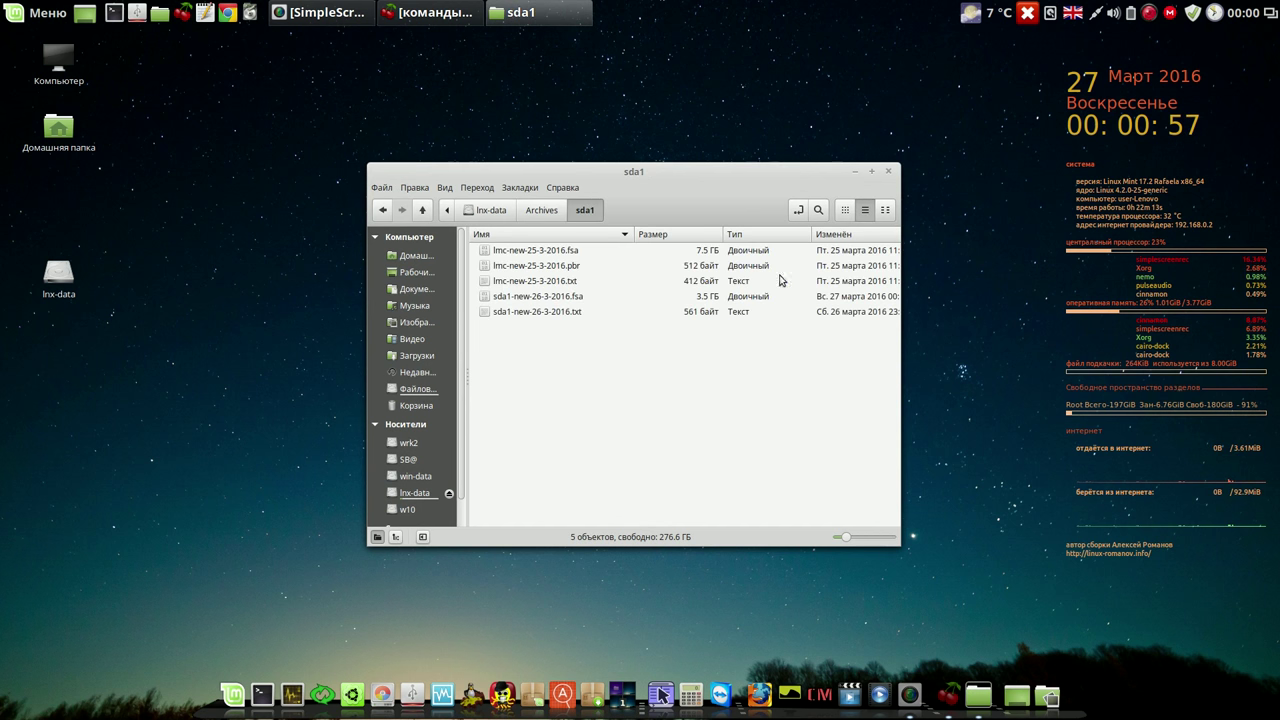
left_click(572, 297)
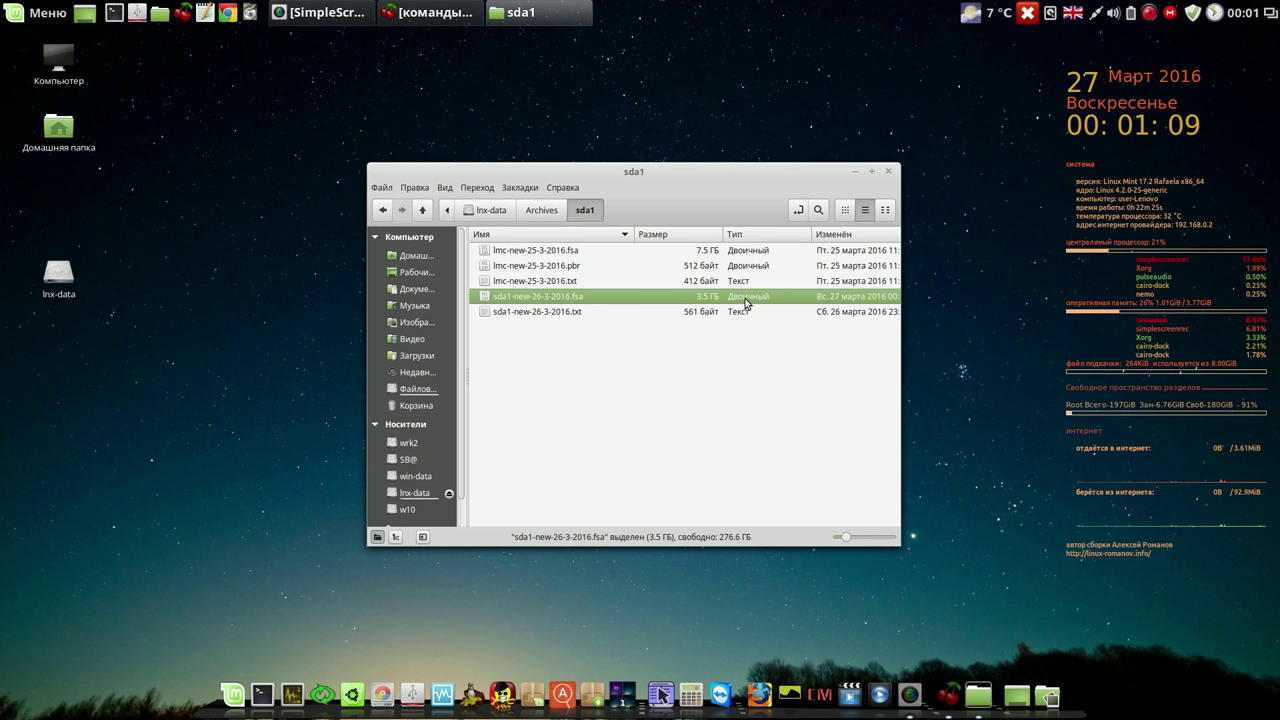
left_click(744, 252)
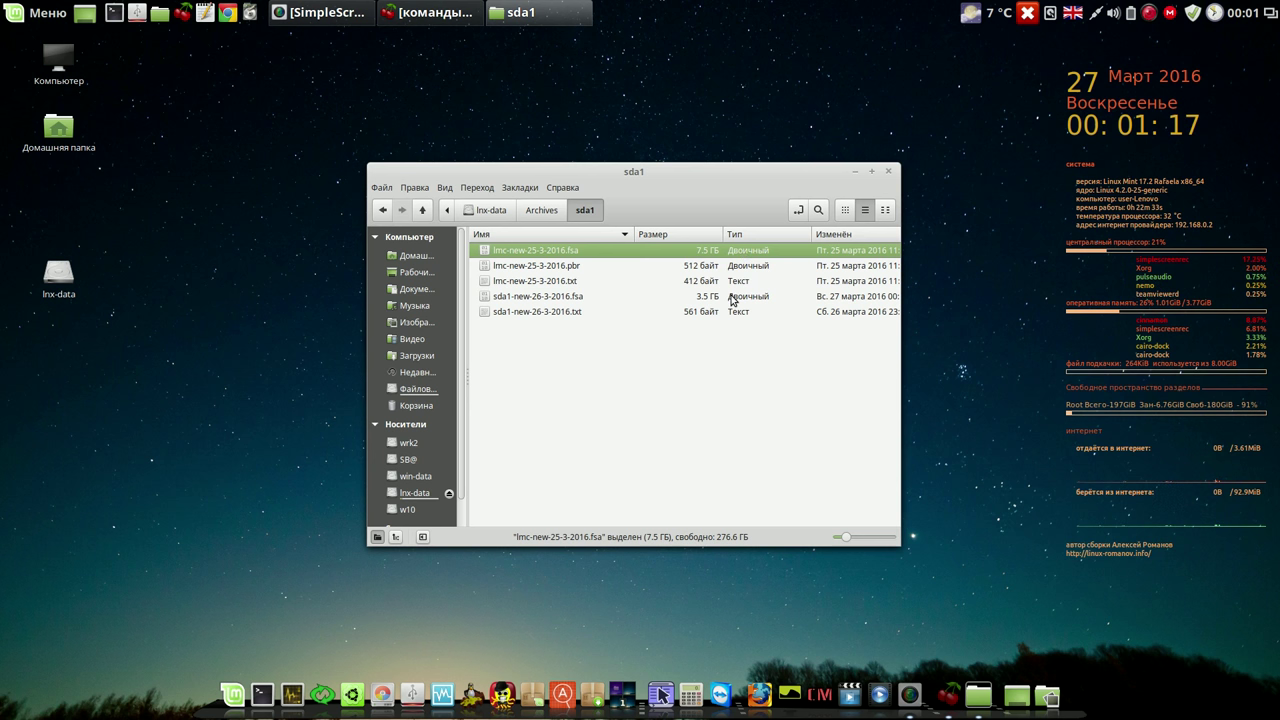
left_click(732, 297)
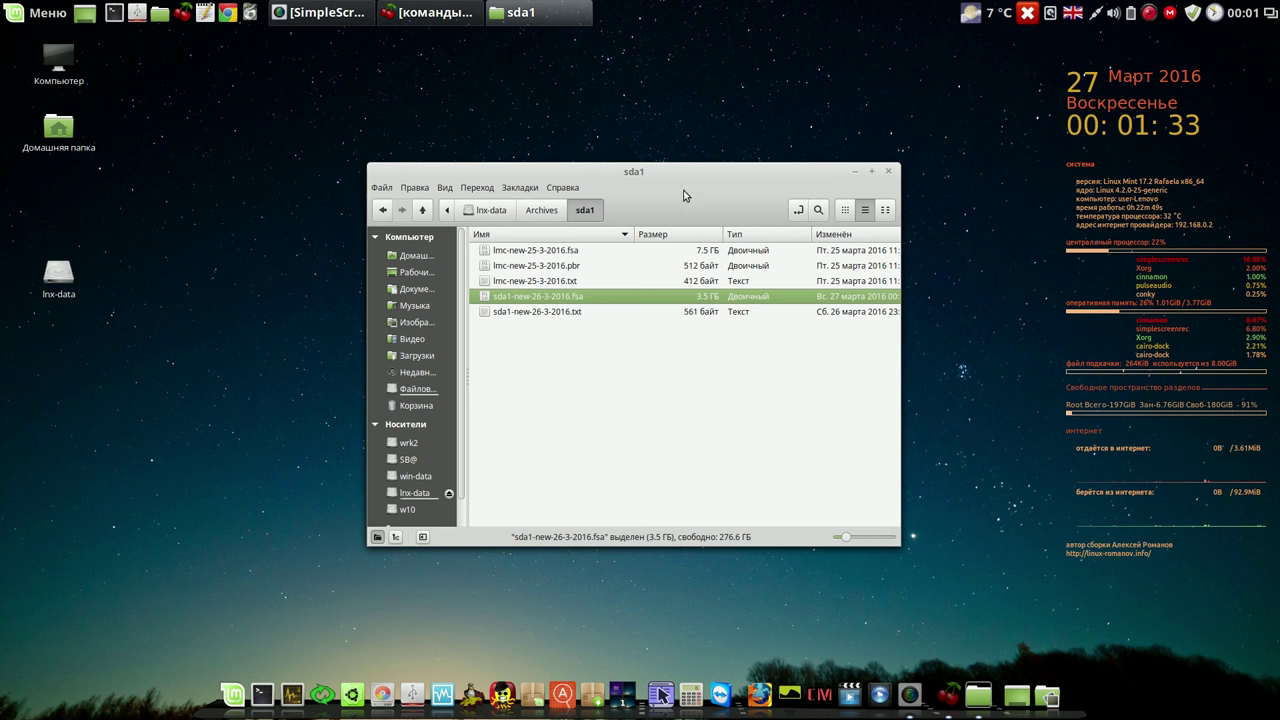
left_click(887, 173)
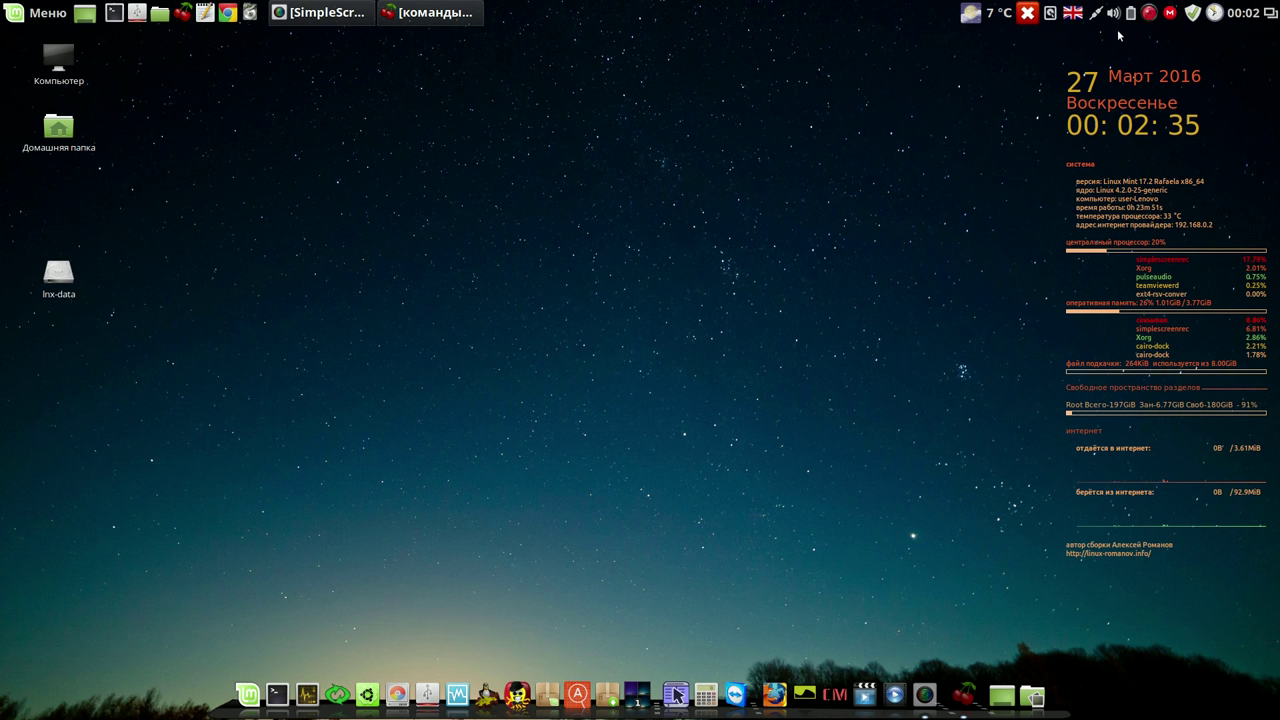
left_click(1149, 13)
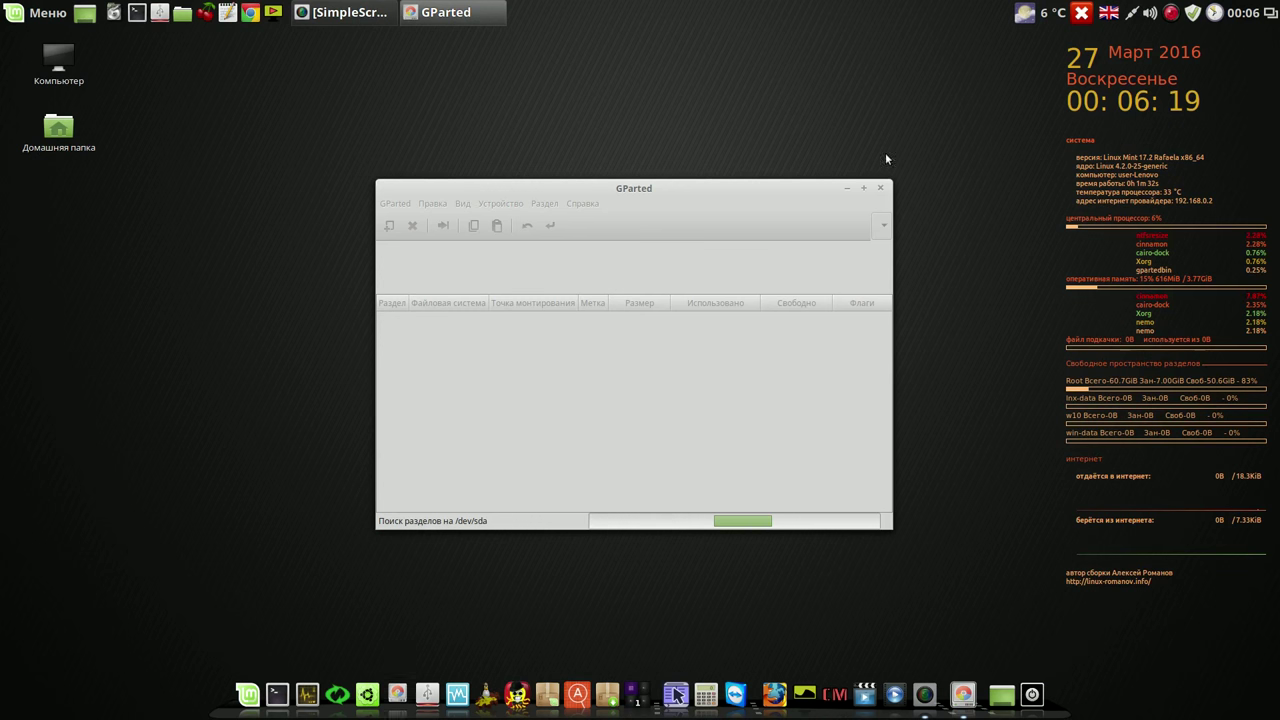
From the system booted on sda7, delete partition /dev/sda1 in GParted and apply the operation.
left_click_drag(763, 195, 597, 75)
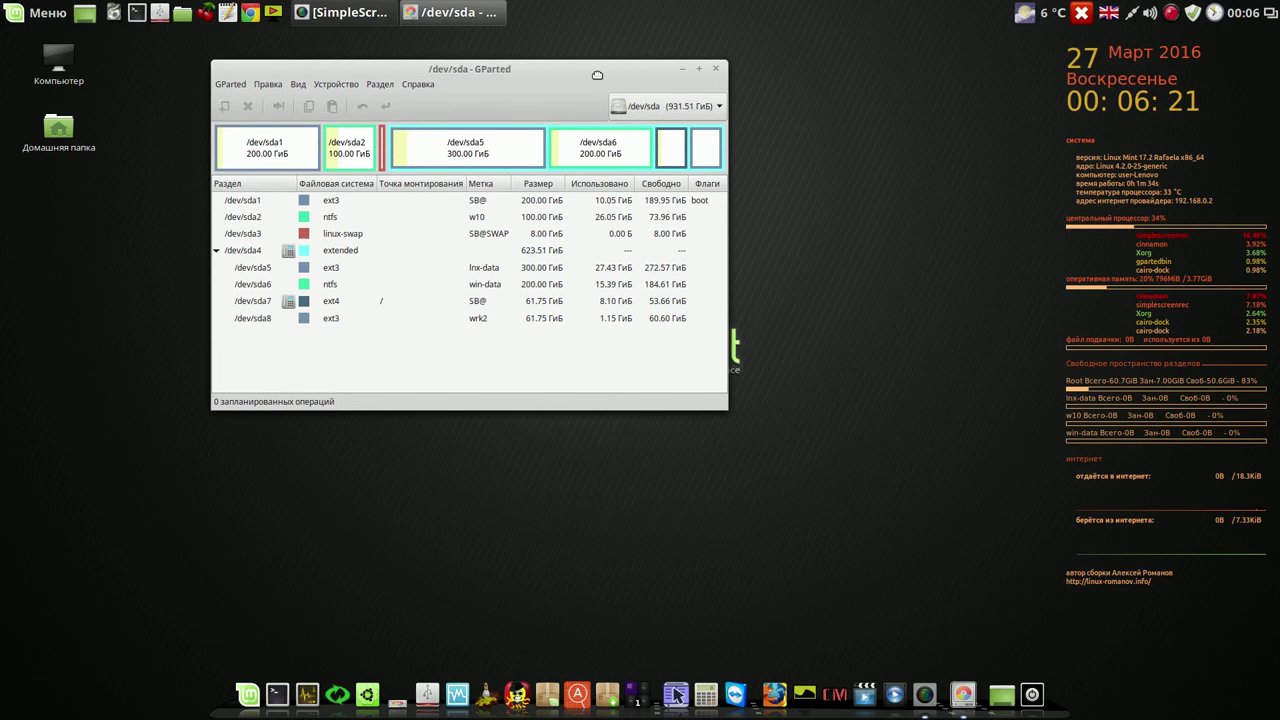
left_click(332, 305)
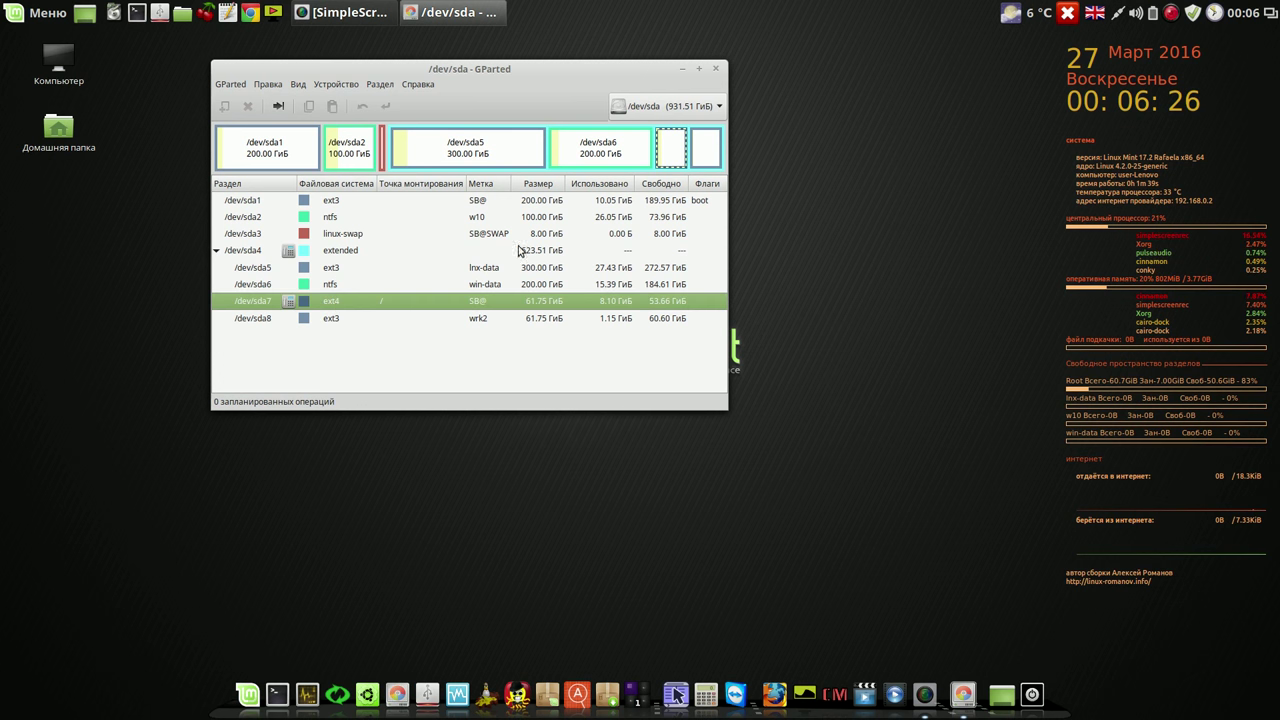
left_click(537, 203)
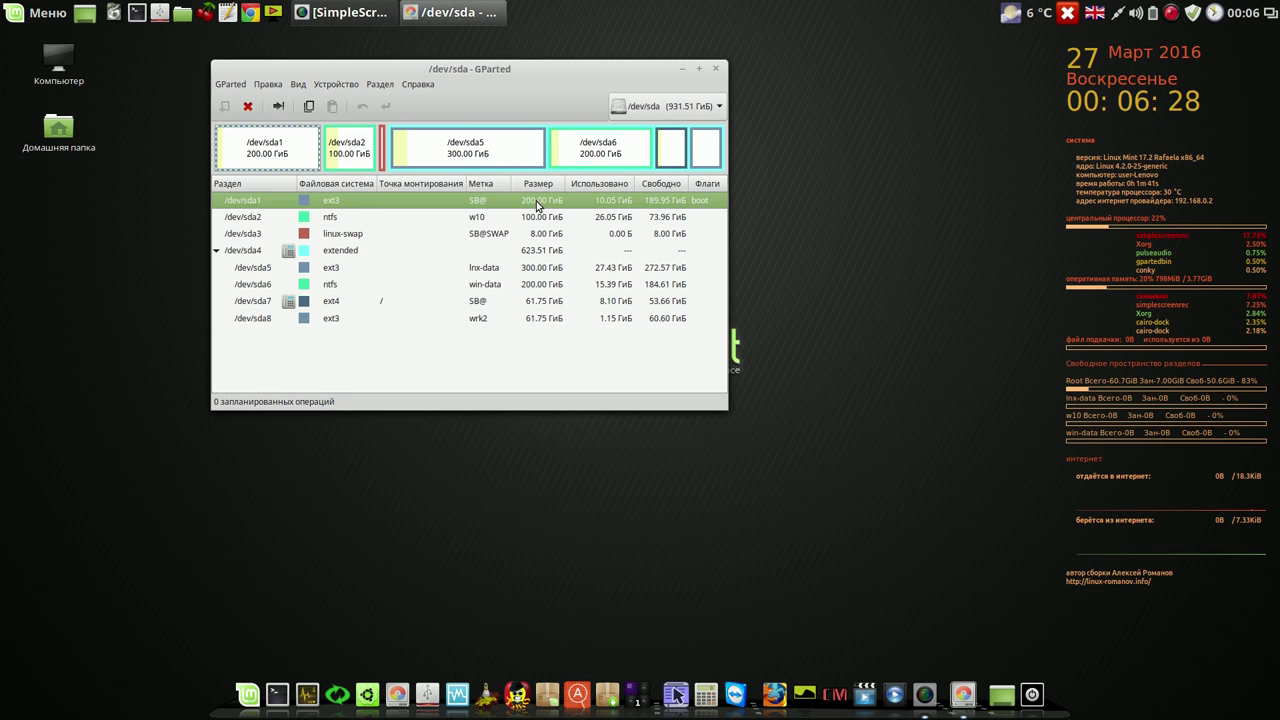
left_click(247, 106)
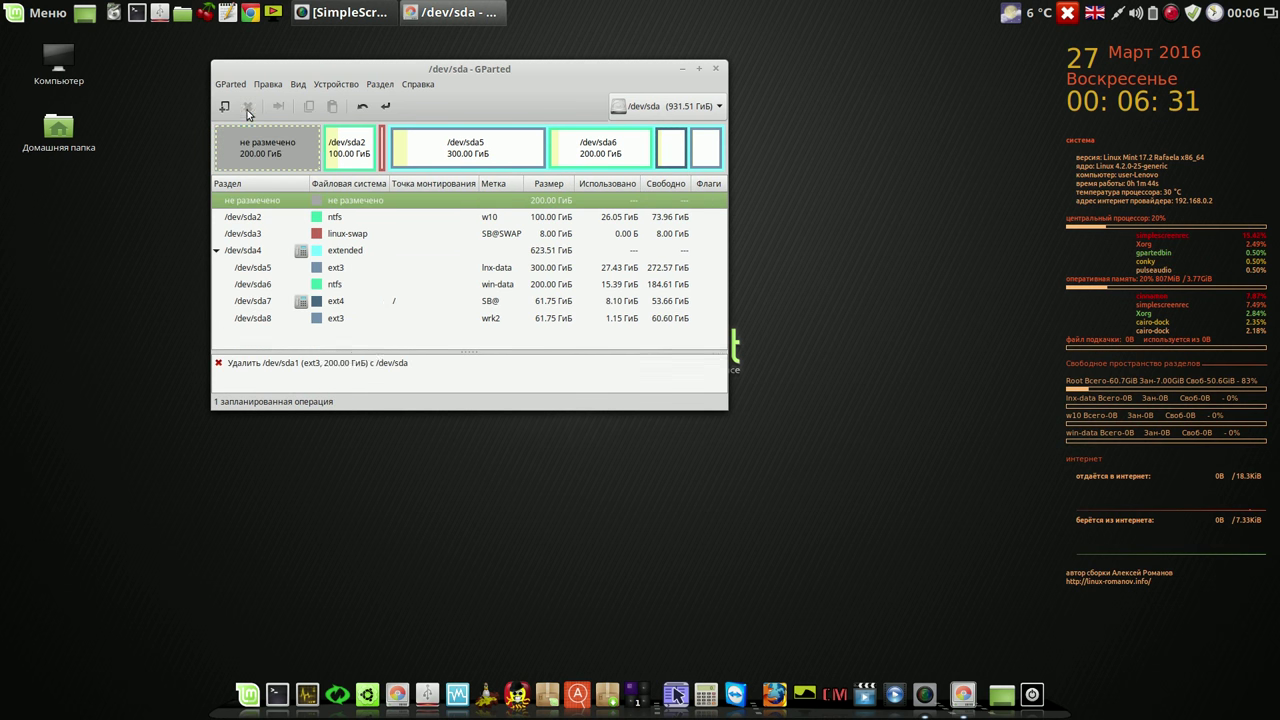
left_click(385, 106)
left_click(596, 301)
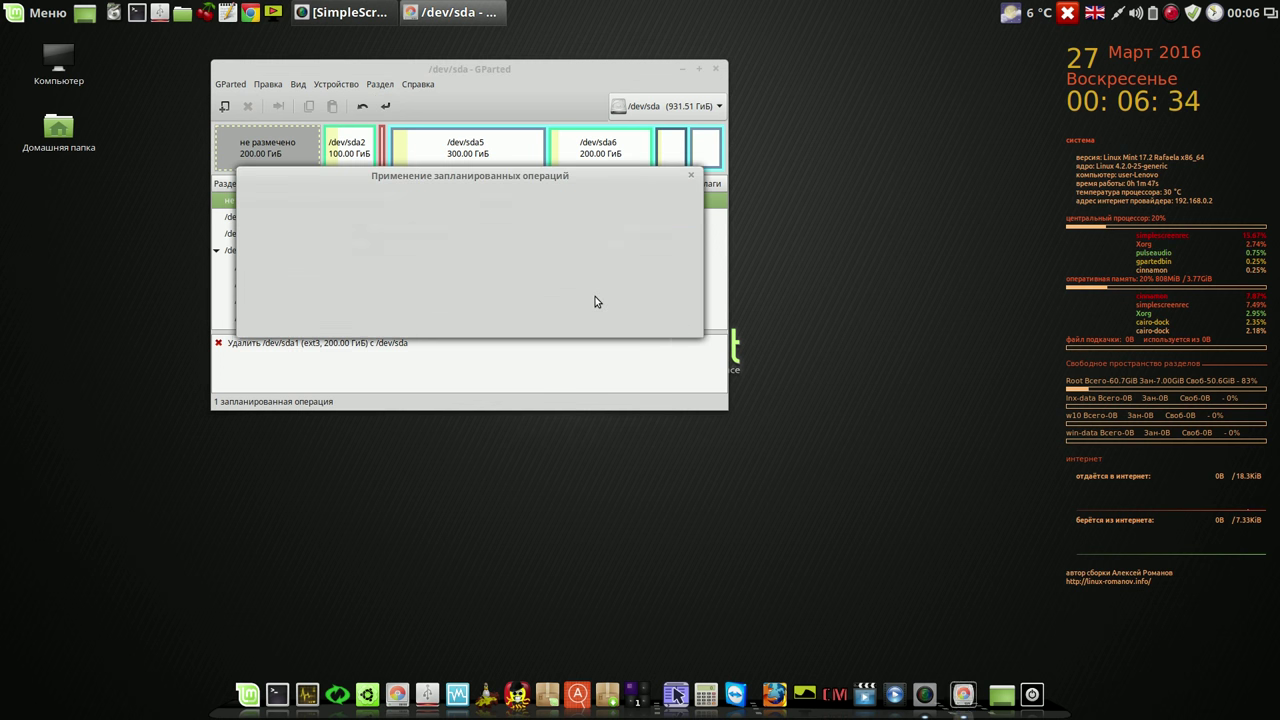
left_click(656, 344)
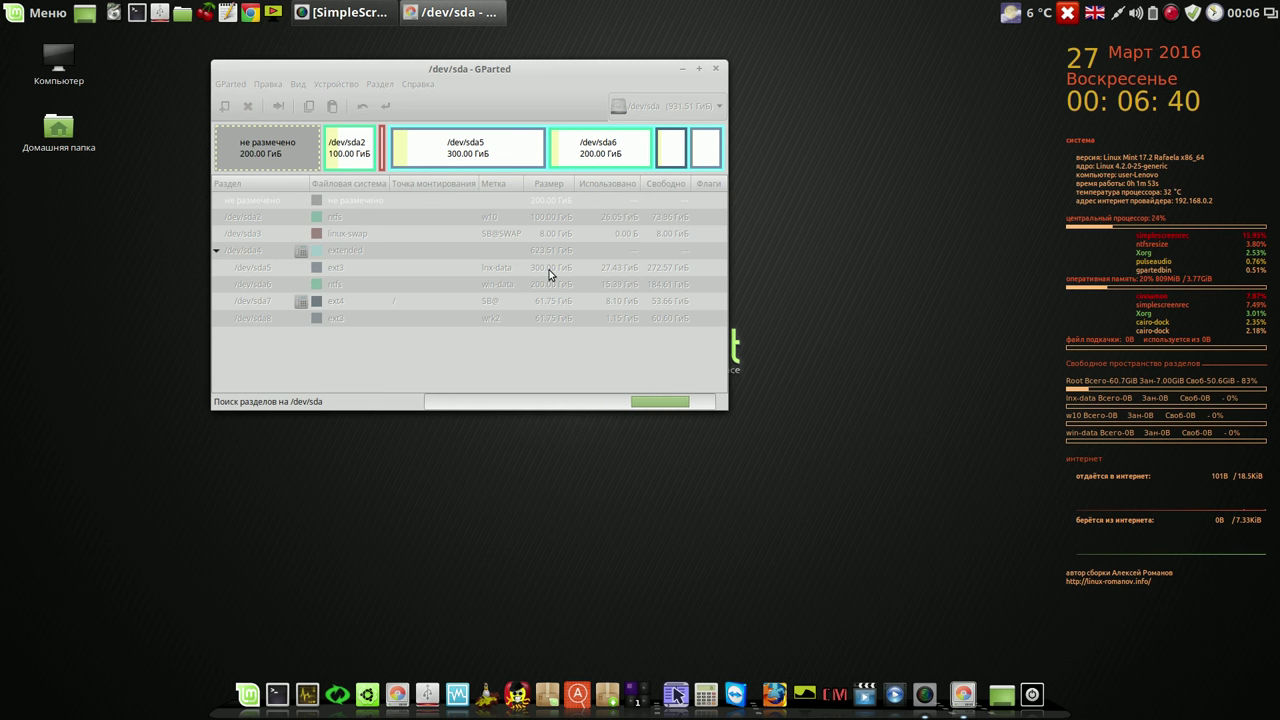
Add a new 204800 MiB primary partition with the ext3 file system in the unallocated space.
right_click(519, 201)
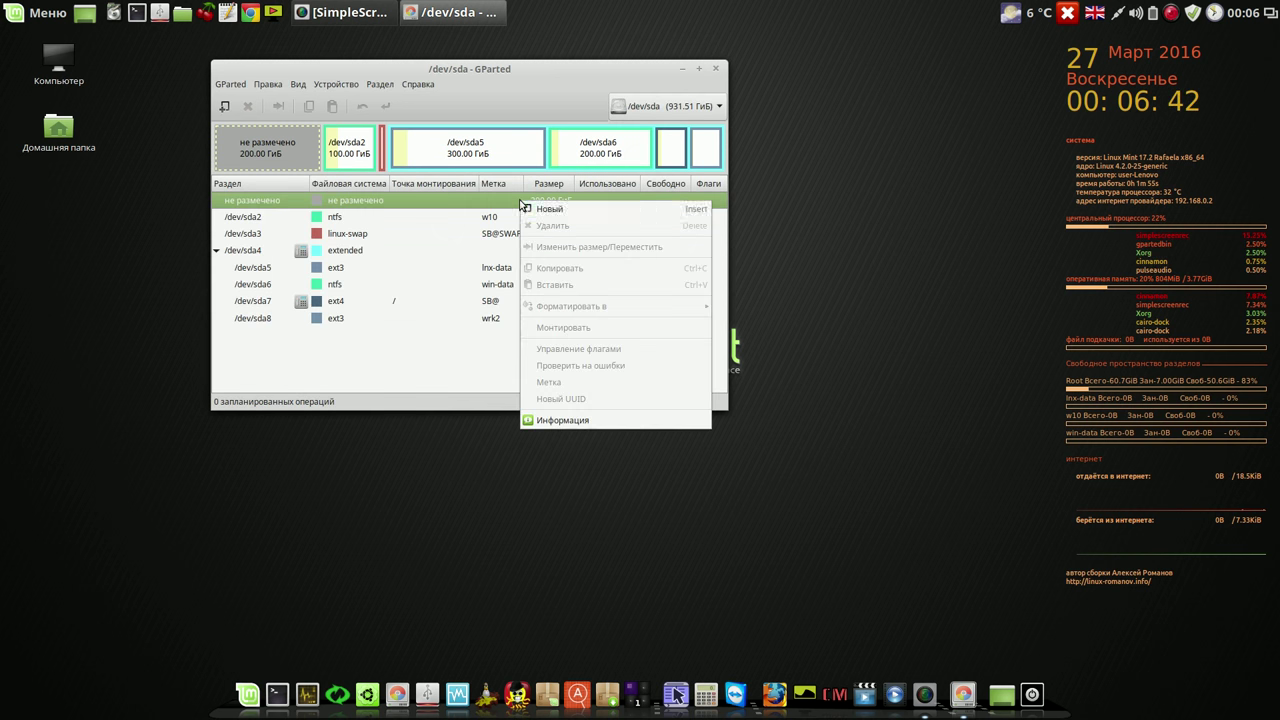
left_click(544, 213)
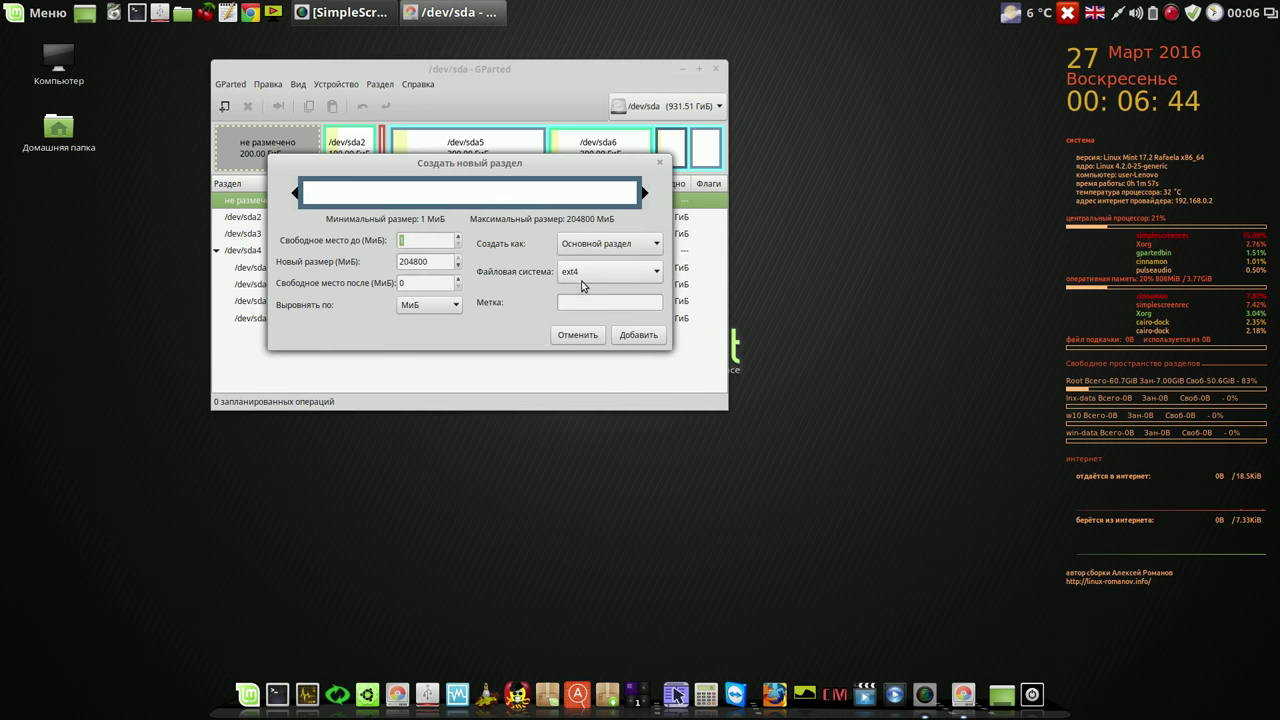
left_click(656, 276)
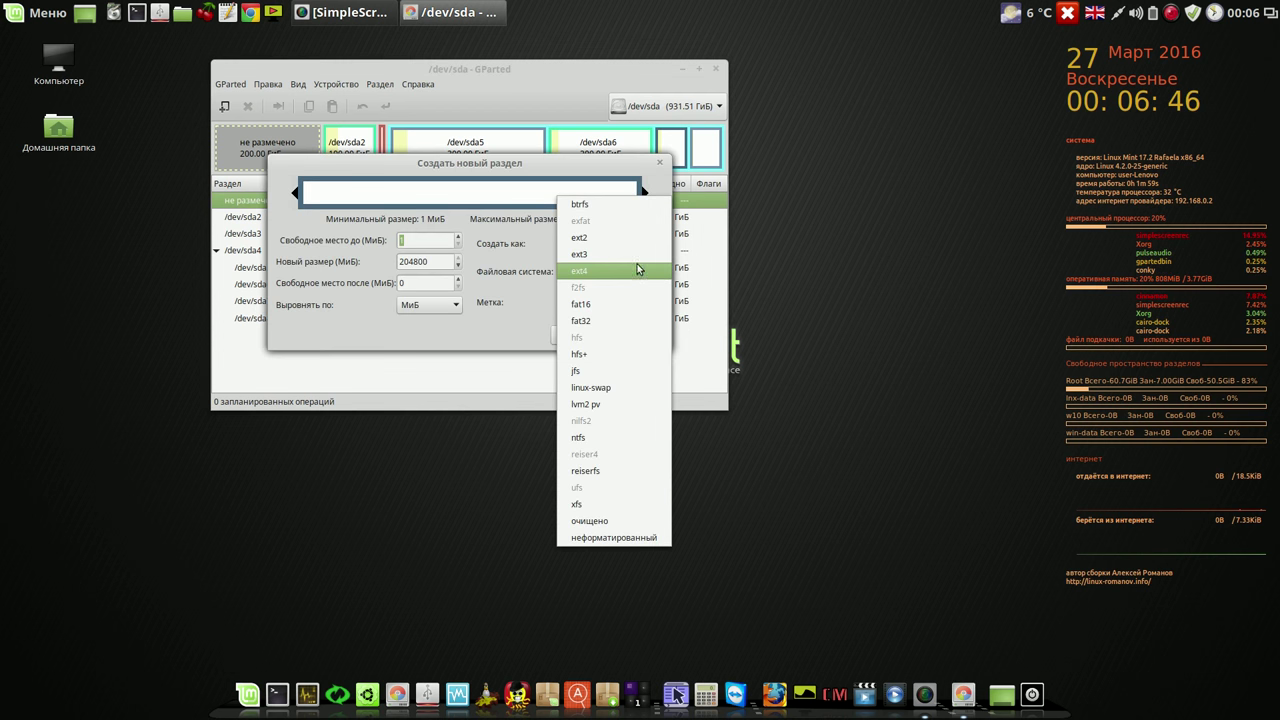
left_click(632, 255)
left_click(639, 336)
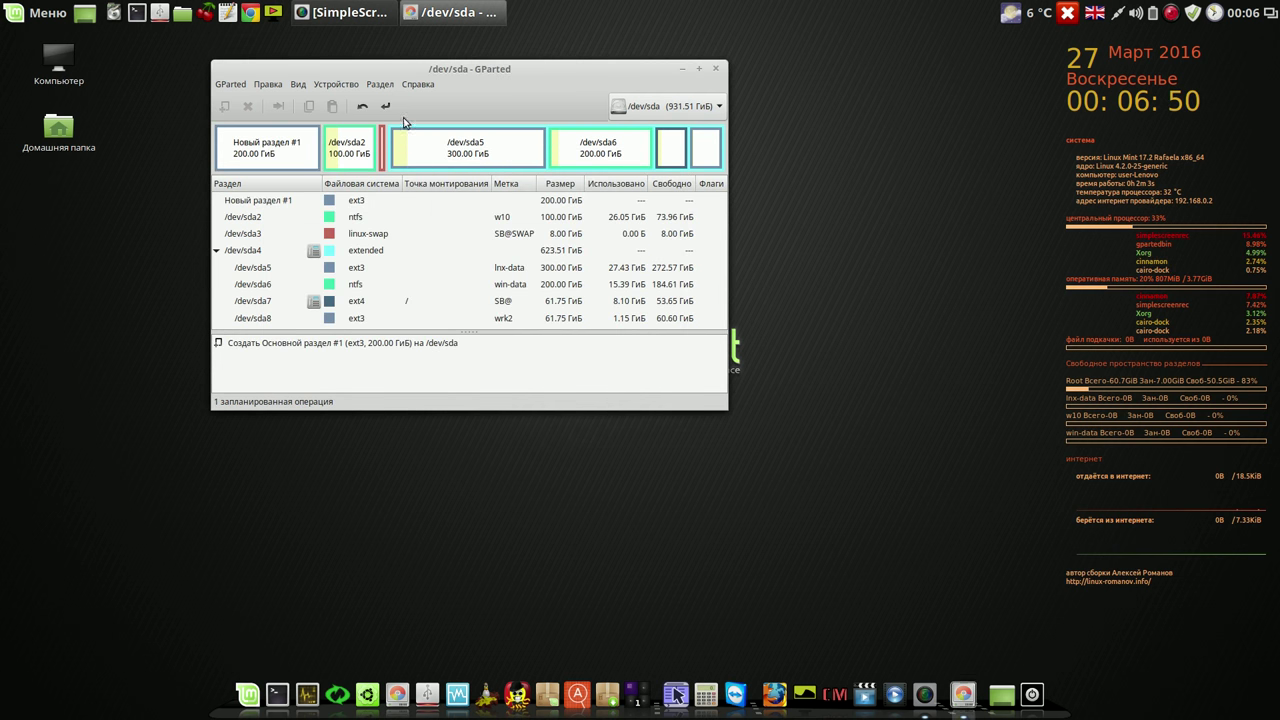
Apply the pending creation of the 200 GiB ext3 partition on /dev/sda, check the new /dev/sda1 entry, and close GParted.
left_click(386, 107)
left_click(603, 302)
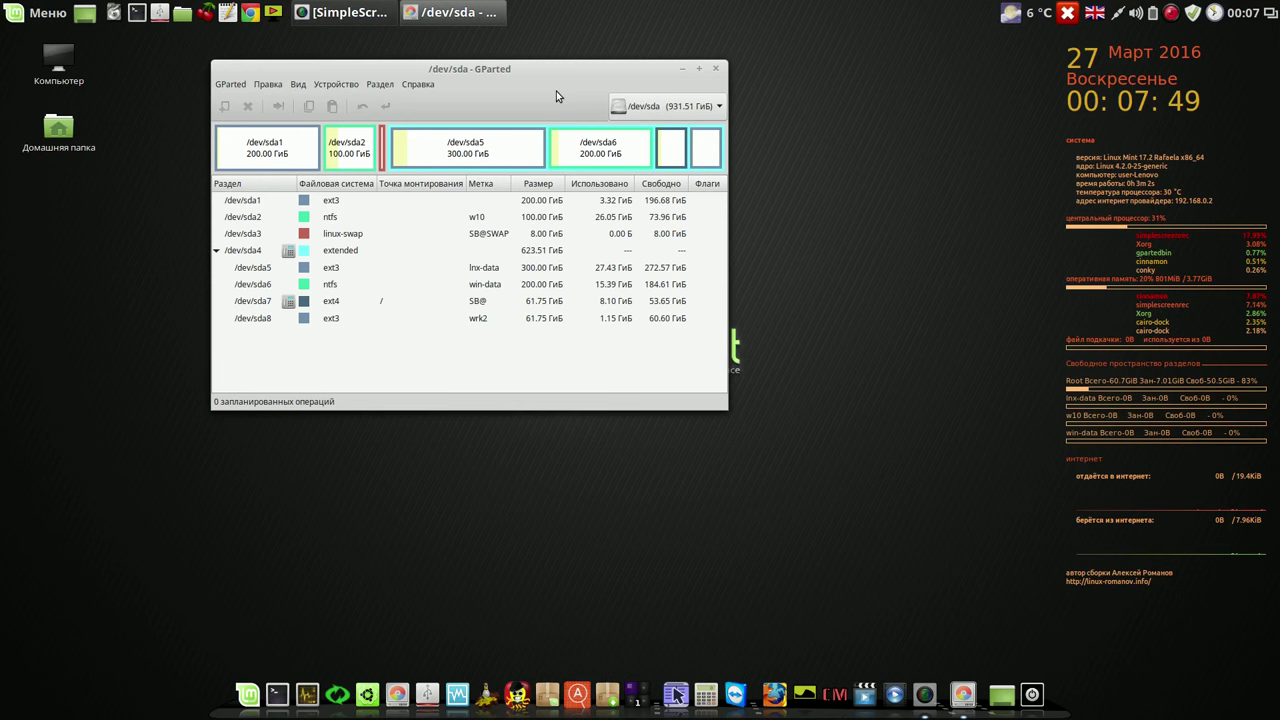
left_click(362, 203)
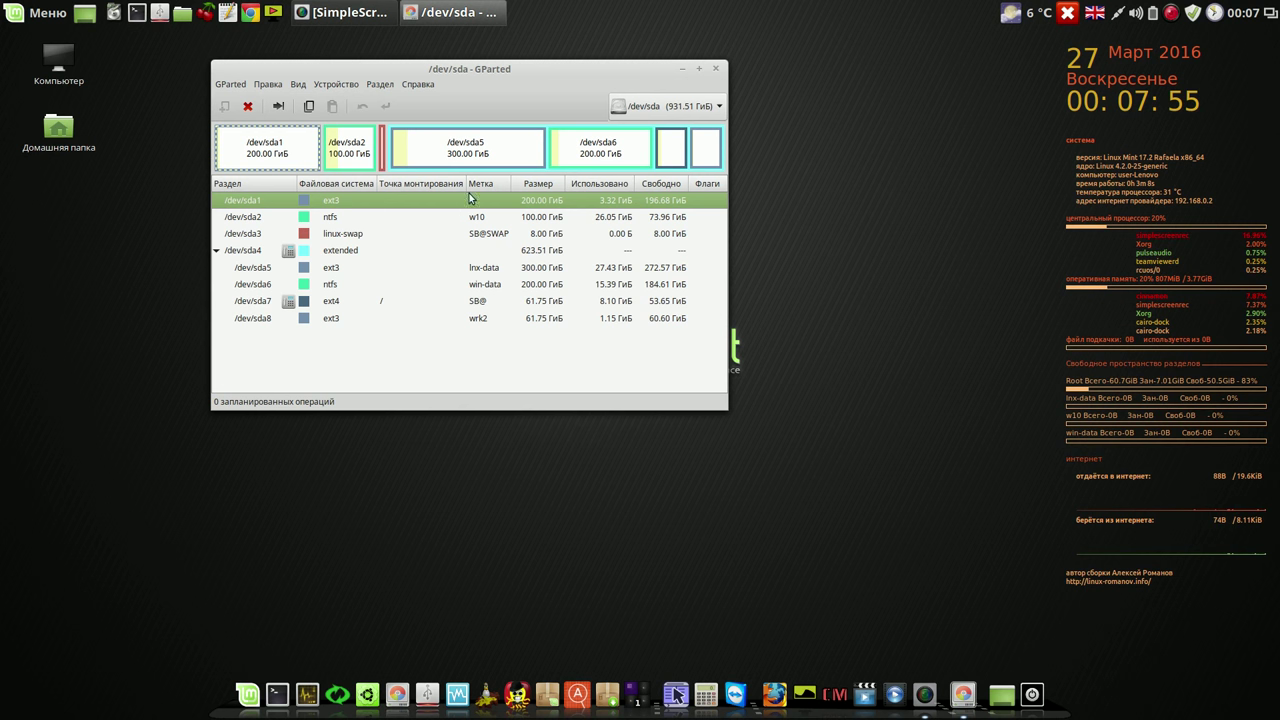
left_click(716, 70)
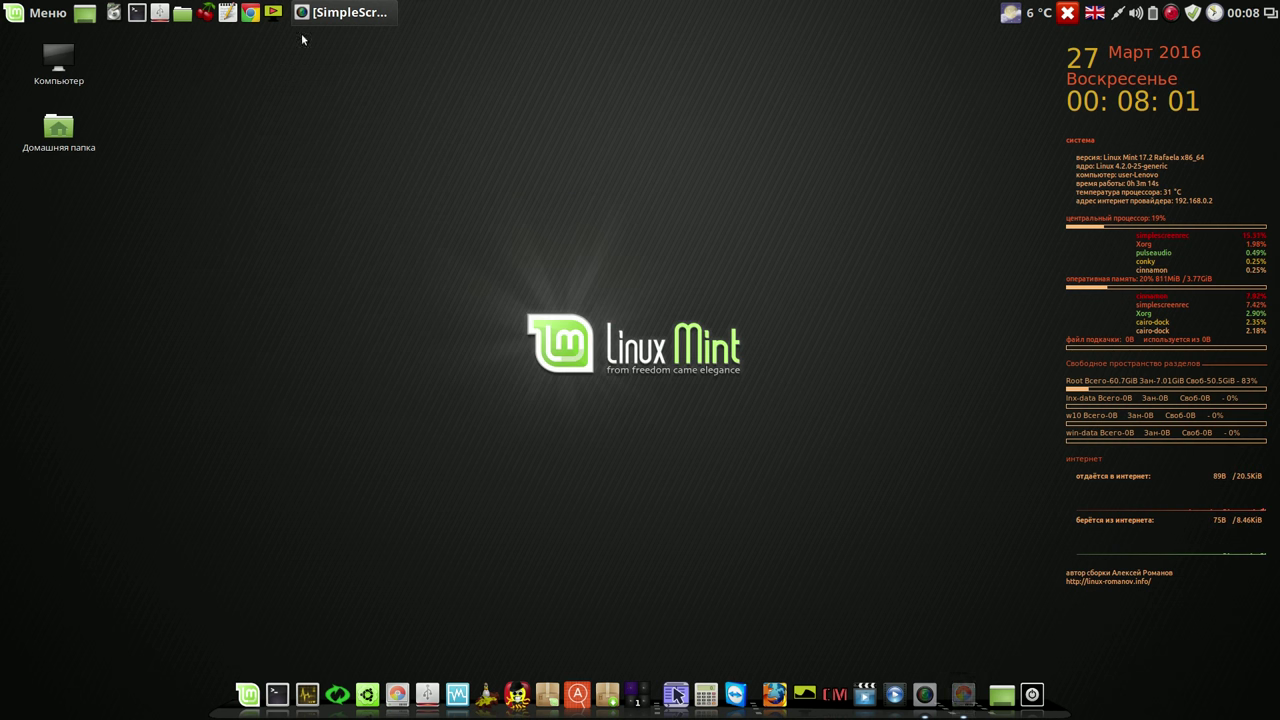
Launch qt4-fsarchiver and authorize it with the administrator password.
left_click(115, 13)
left_click(669, 384)
type("••")
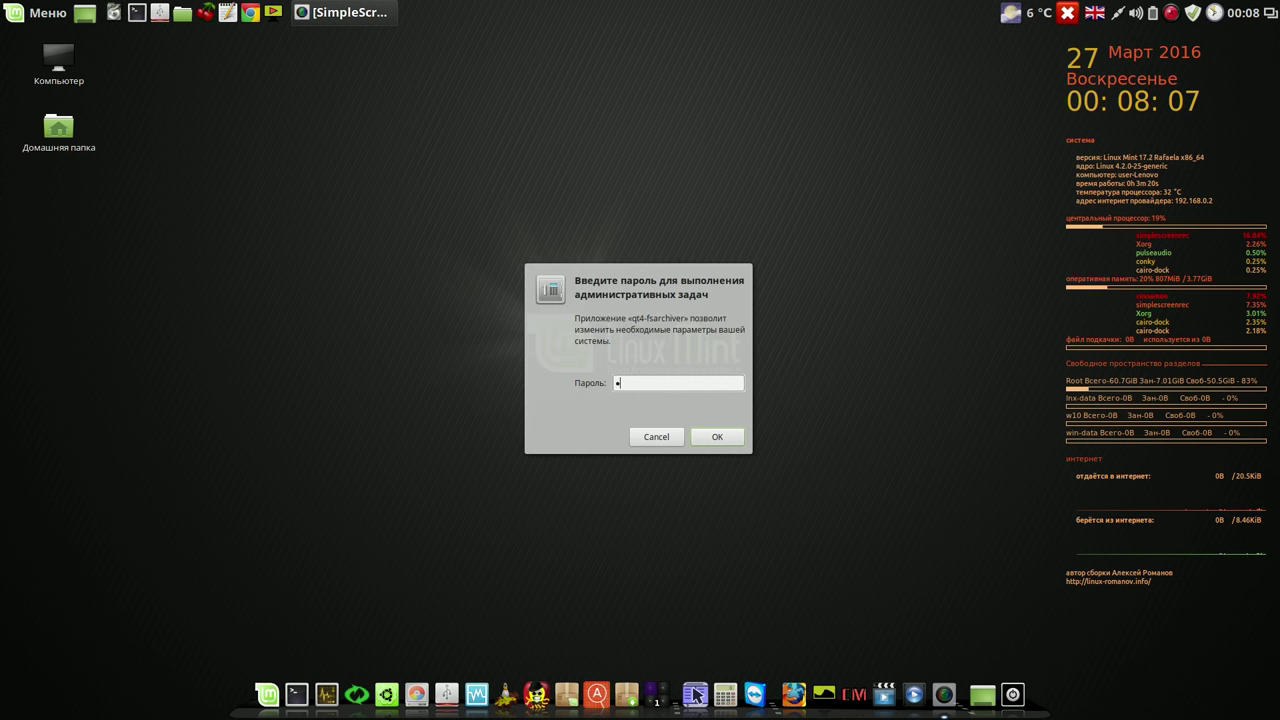
left_click(717, 437)
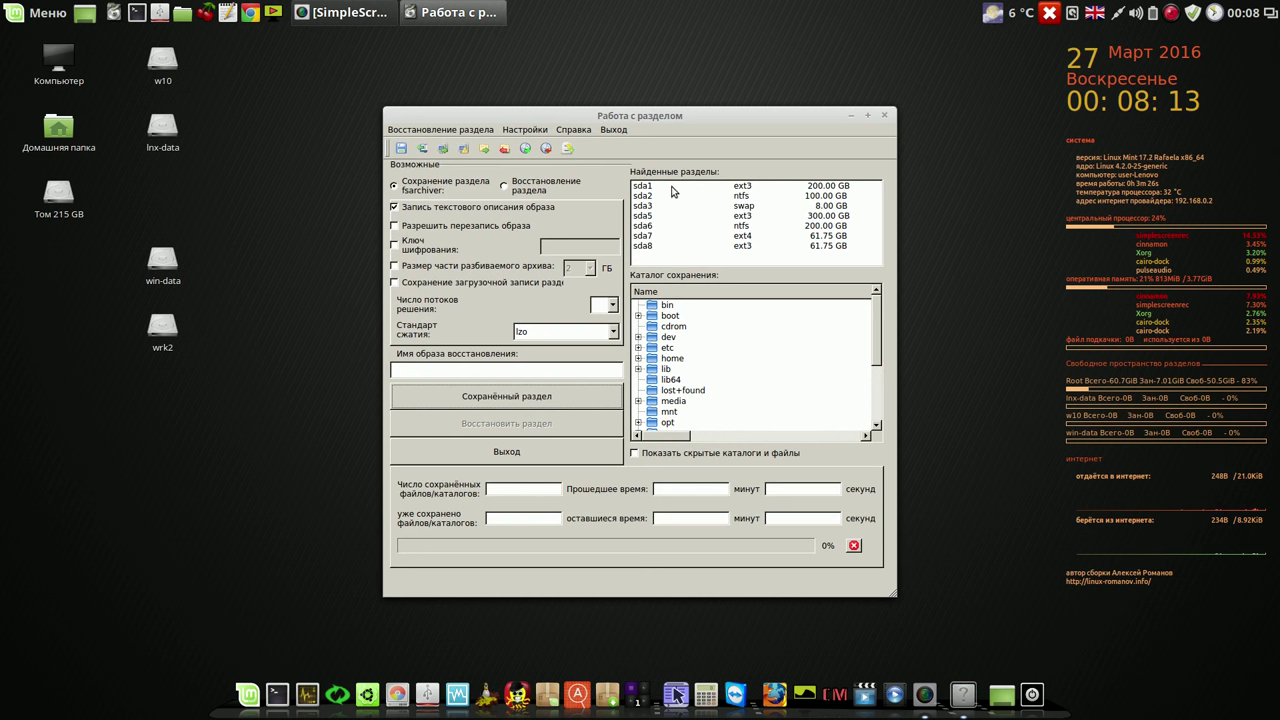
Switch to partition restore with sda1 as the target and choose the image sda1-new-26-3-2016.fsa in media/sda5/Archives/sda1.
left_click(503, 186)
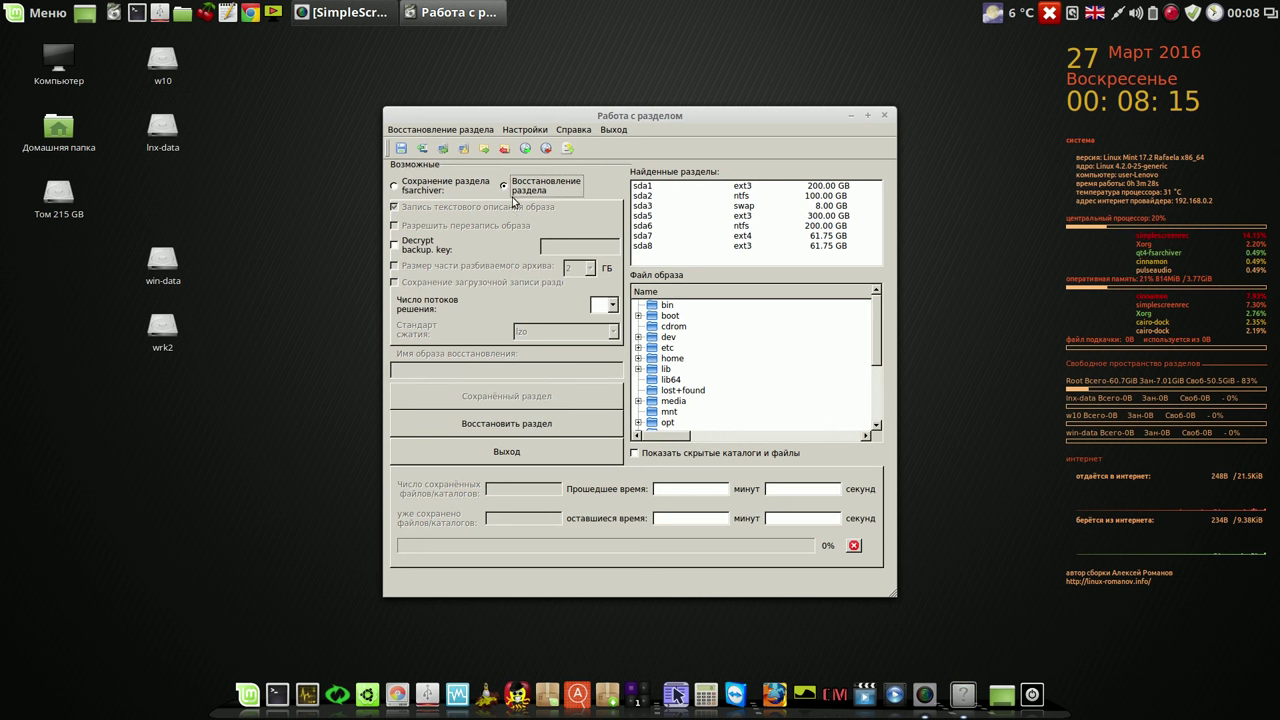
left_click(651, 189)
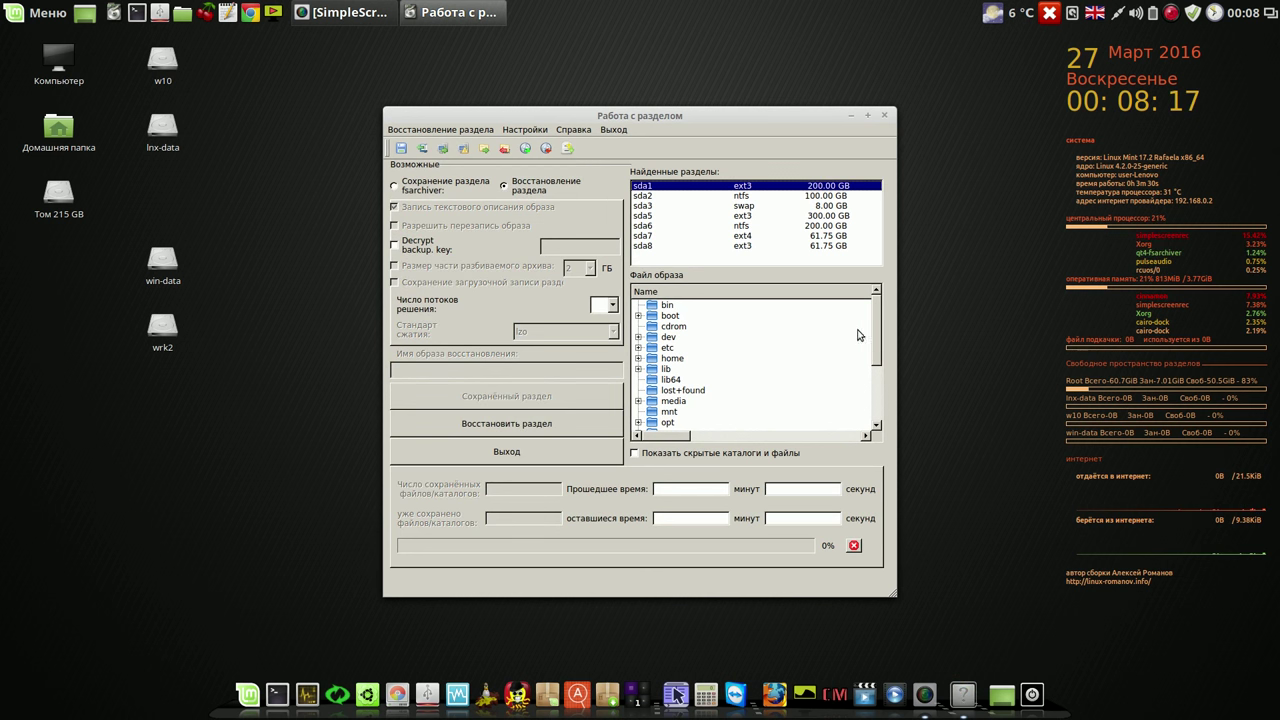
left_click(638, 401)
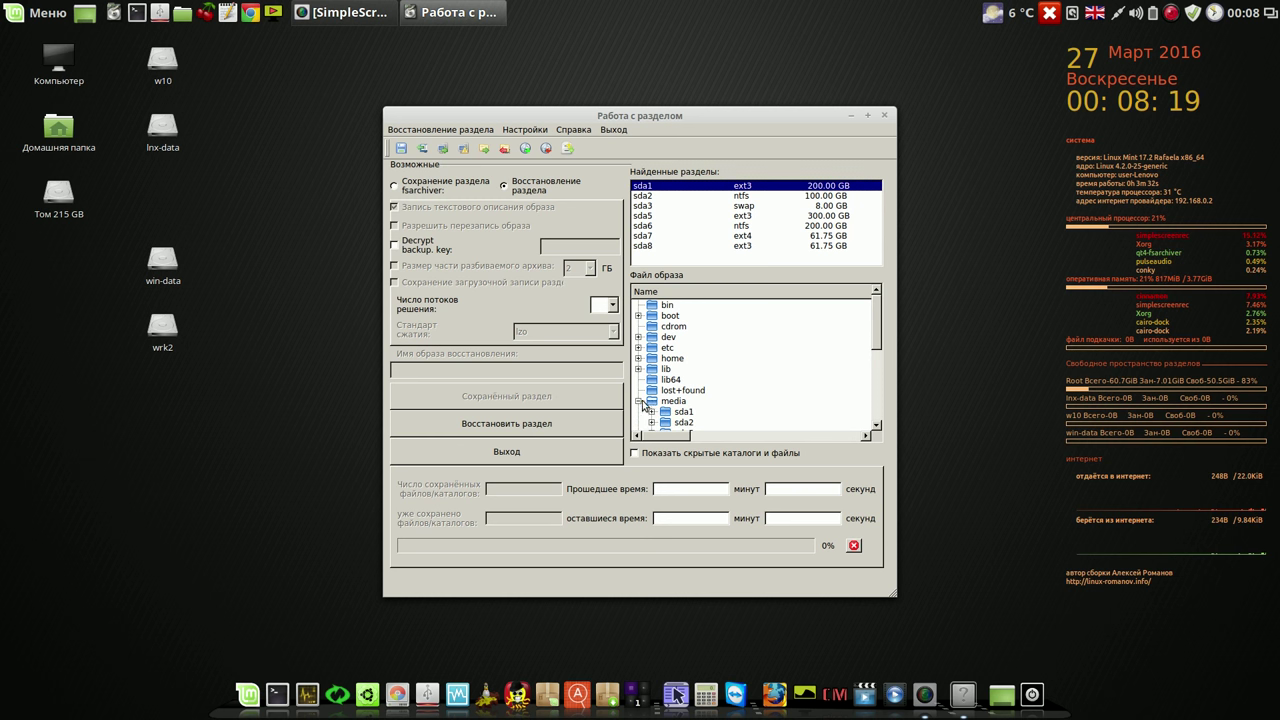
scroll(690, 395, "down", 2)
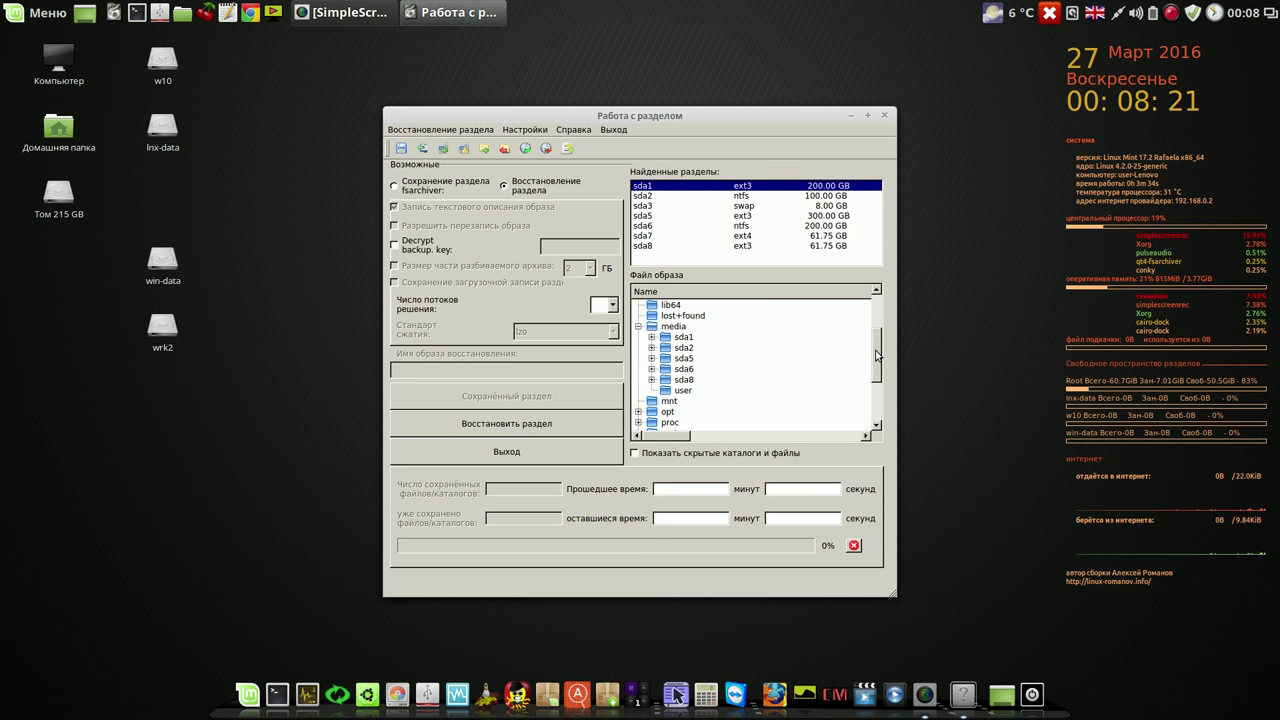
left_click(652, 358)
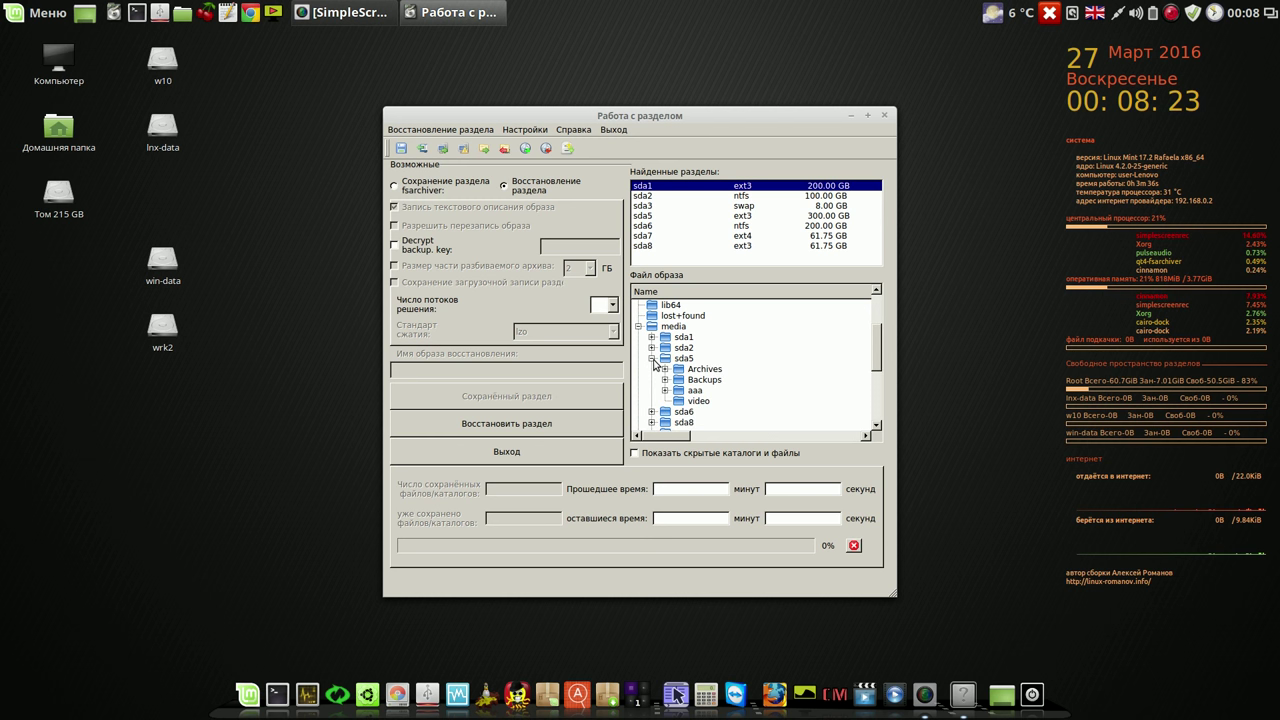
left_click(665, 369)
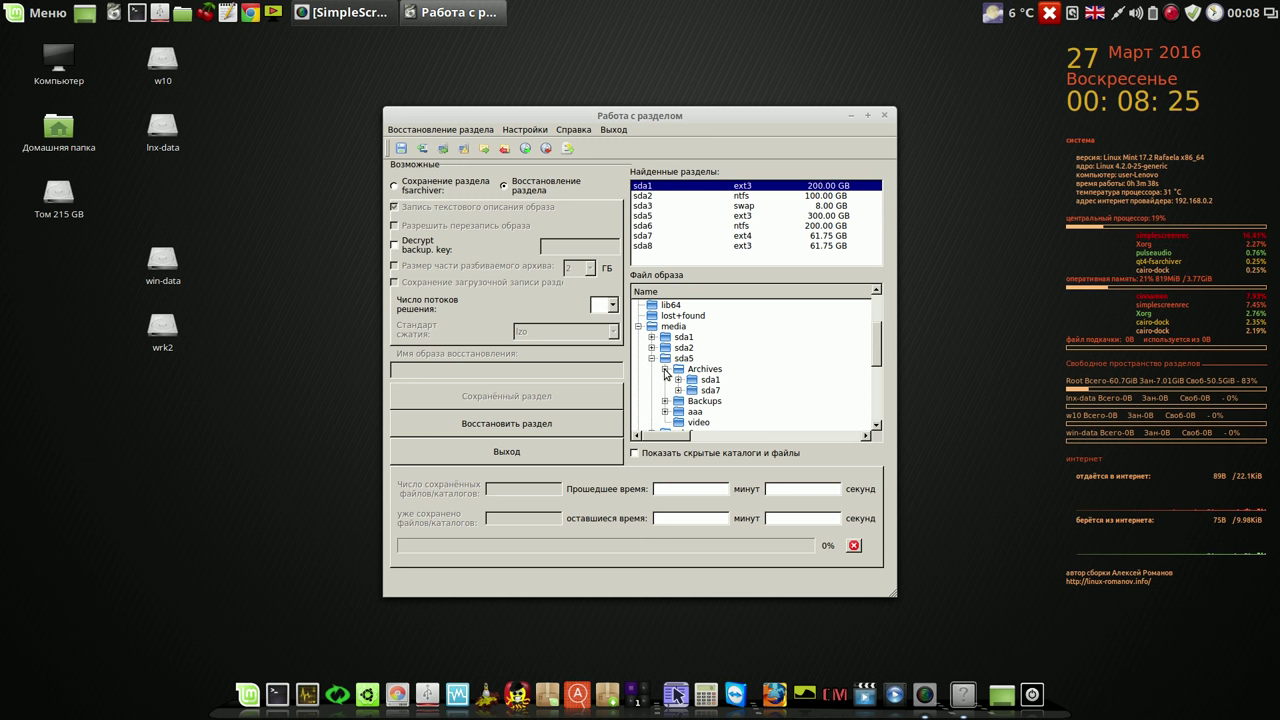
left_click(678, 380)
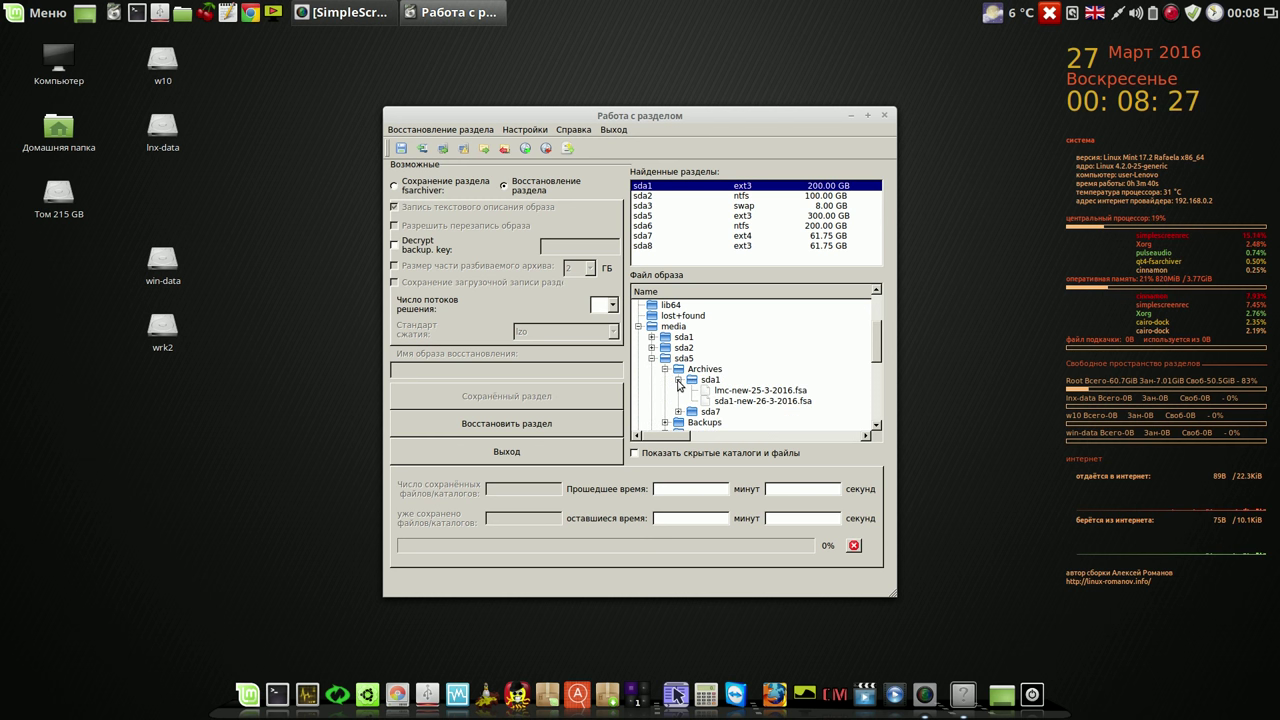
left_click(771, 403)
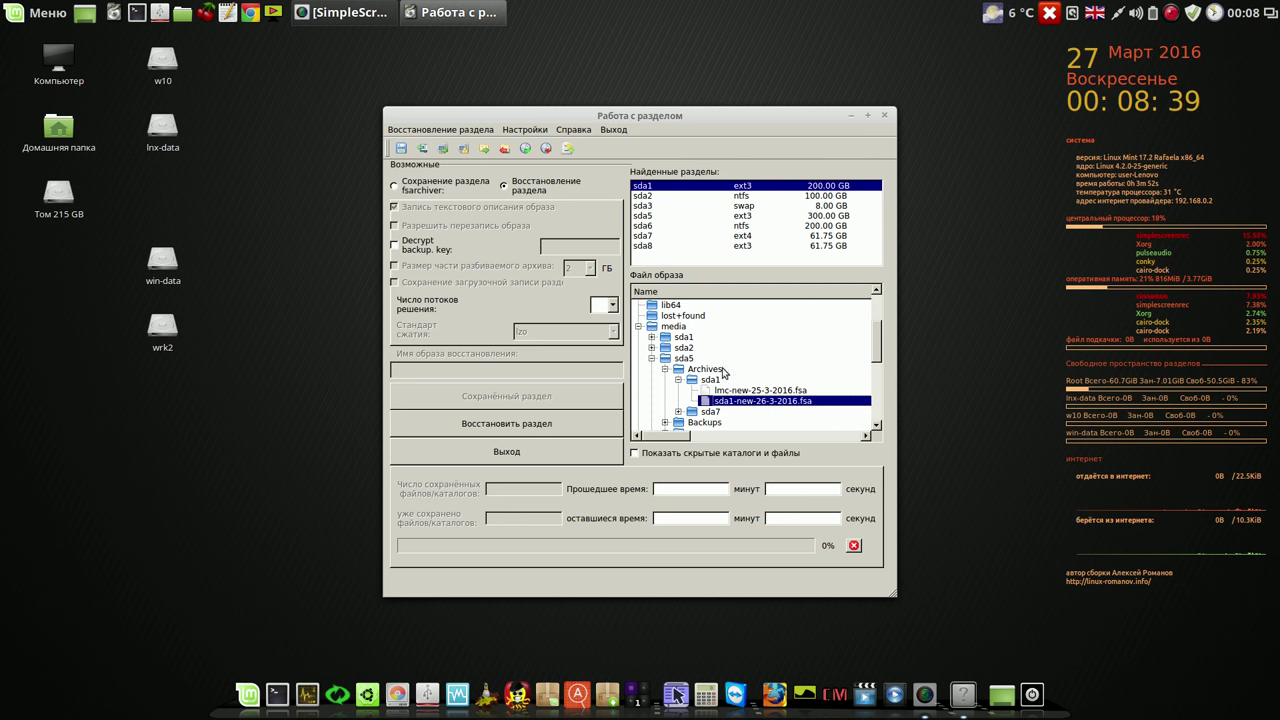
Set the thread count to 4 and start restoring the selected image to sda1.
left_click(612, 305)
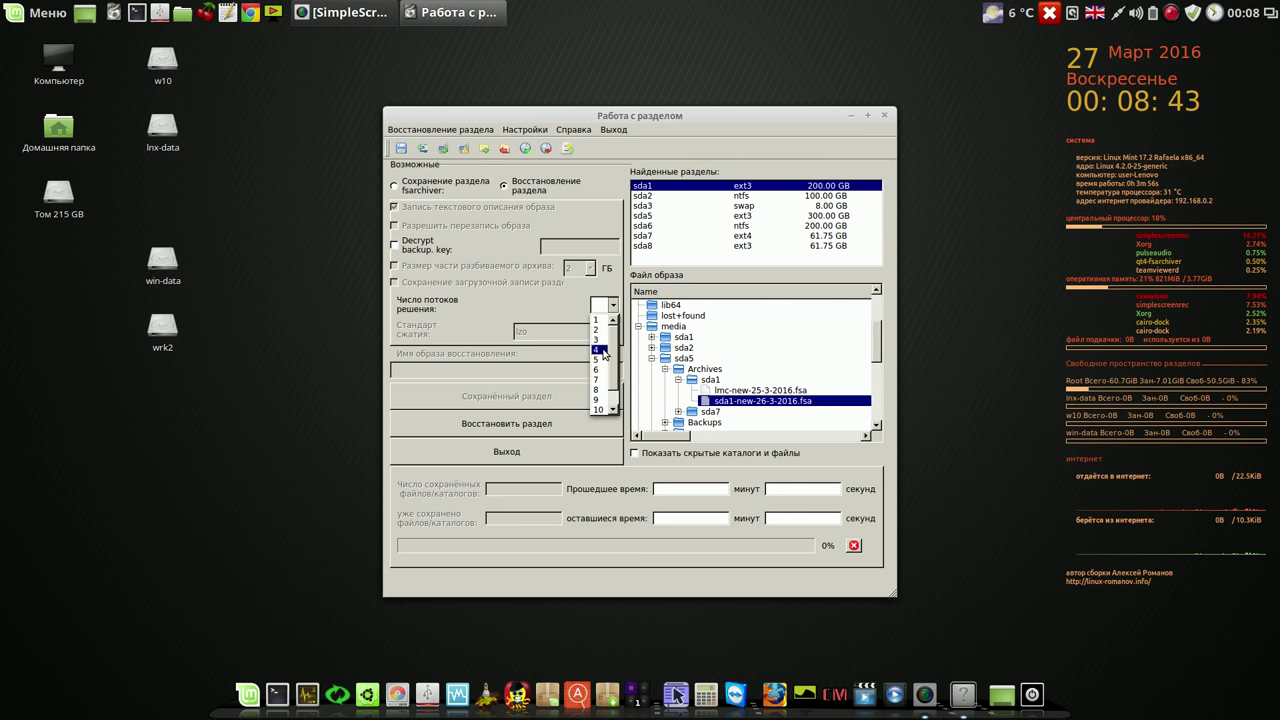
left_click(600, 350)
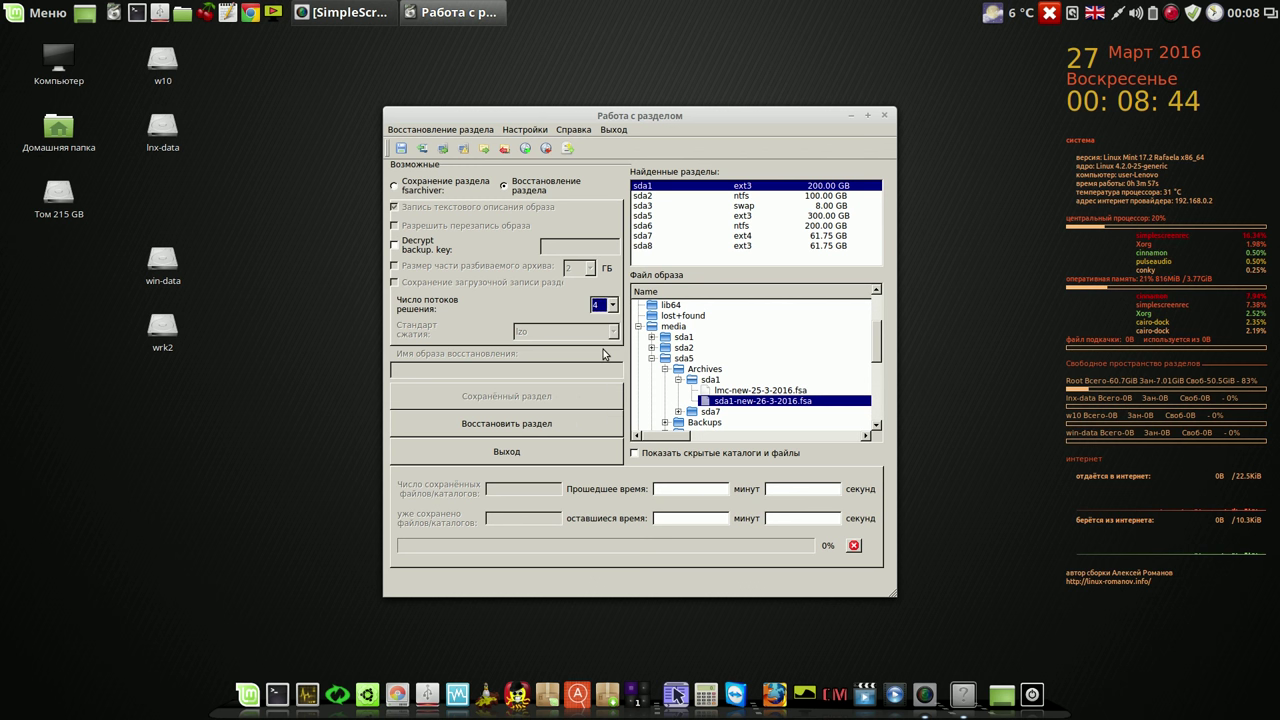
left_click(553, 423)
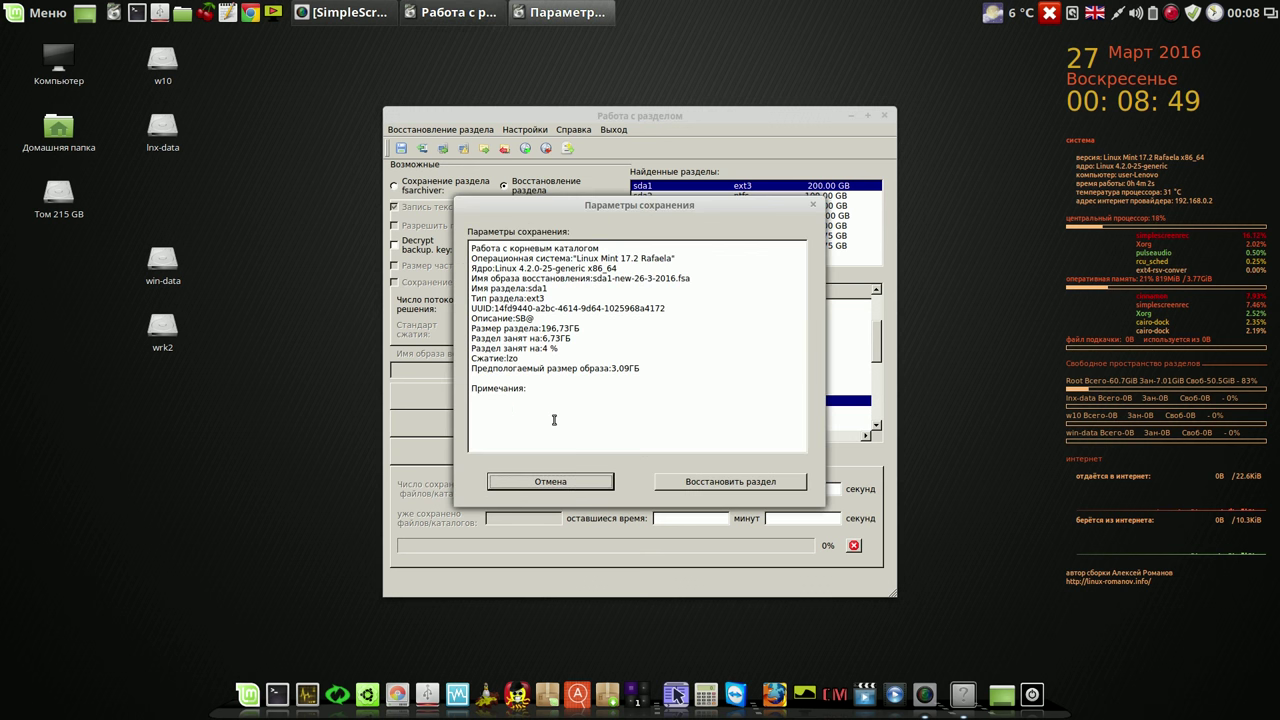
left_click(690, 478)
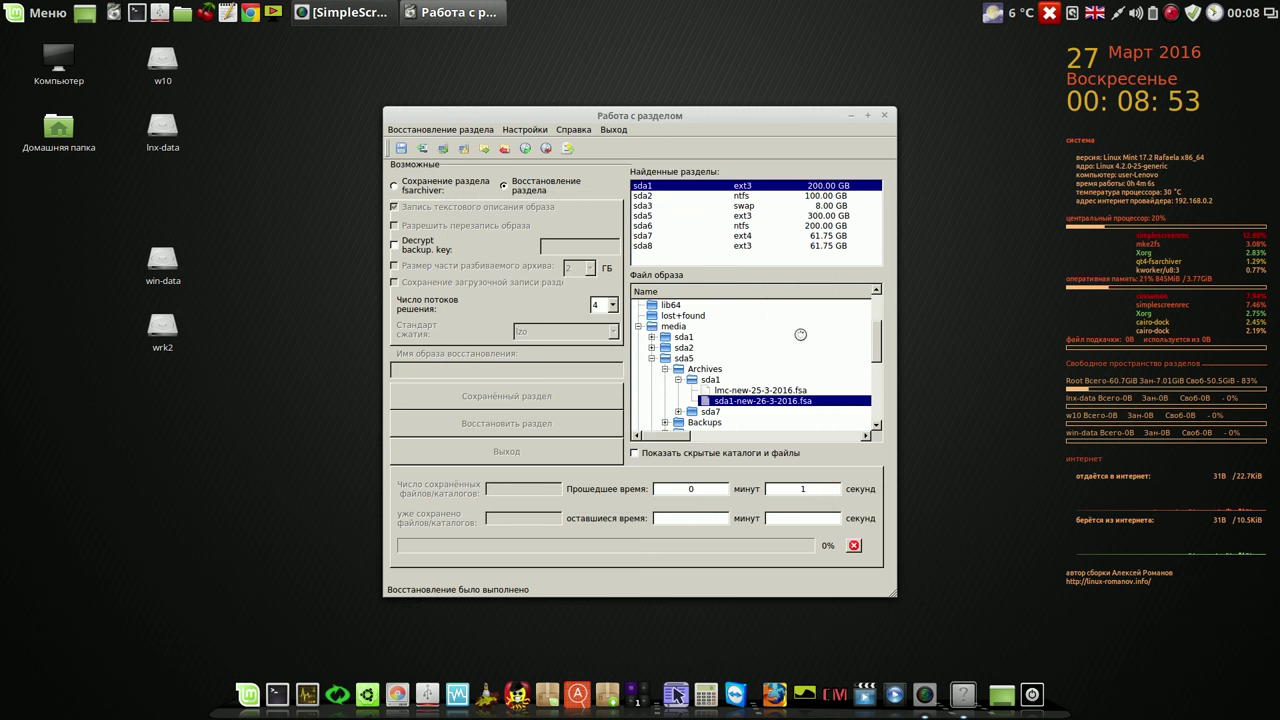
left_click_drag(761, 116, 902, 60)
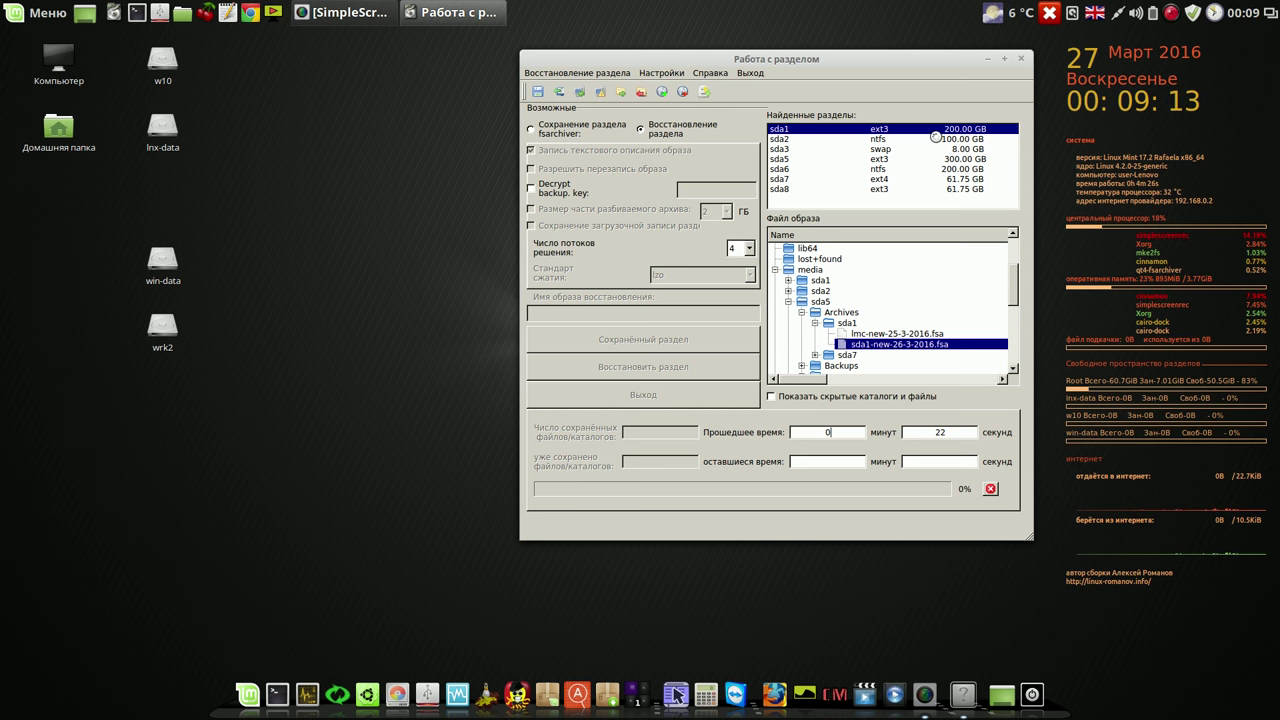
right_click(1172, 16)
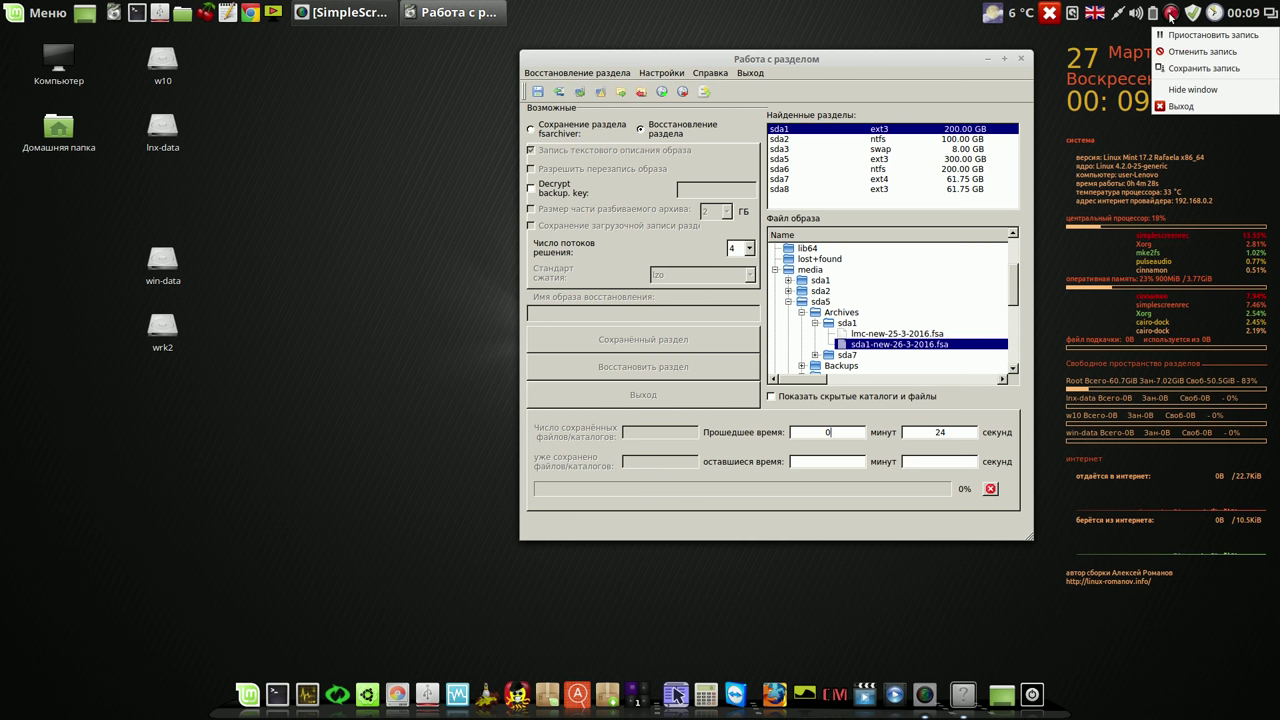
left_click(1185, 38)
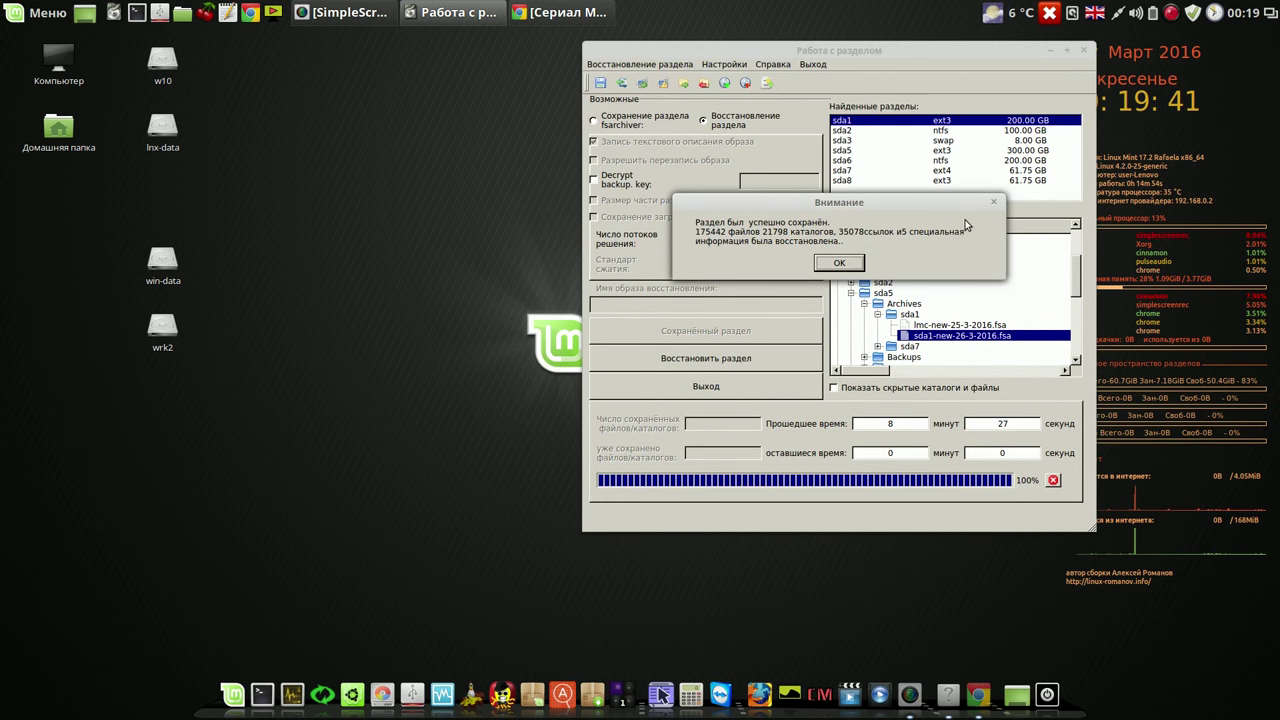
Dismiss the restore completion message and exit qt4-fsarchiver.
left_click(840, 263)
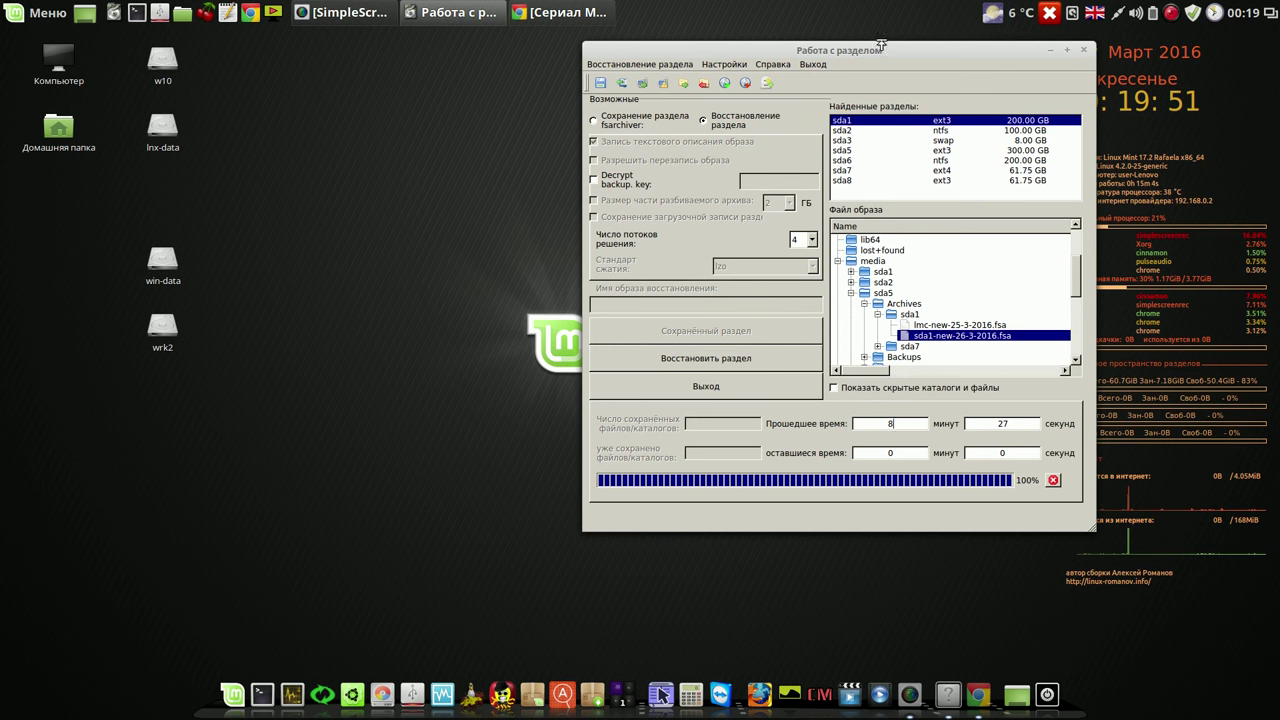
left_click(836, 66)
left_click(838, 82)
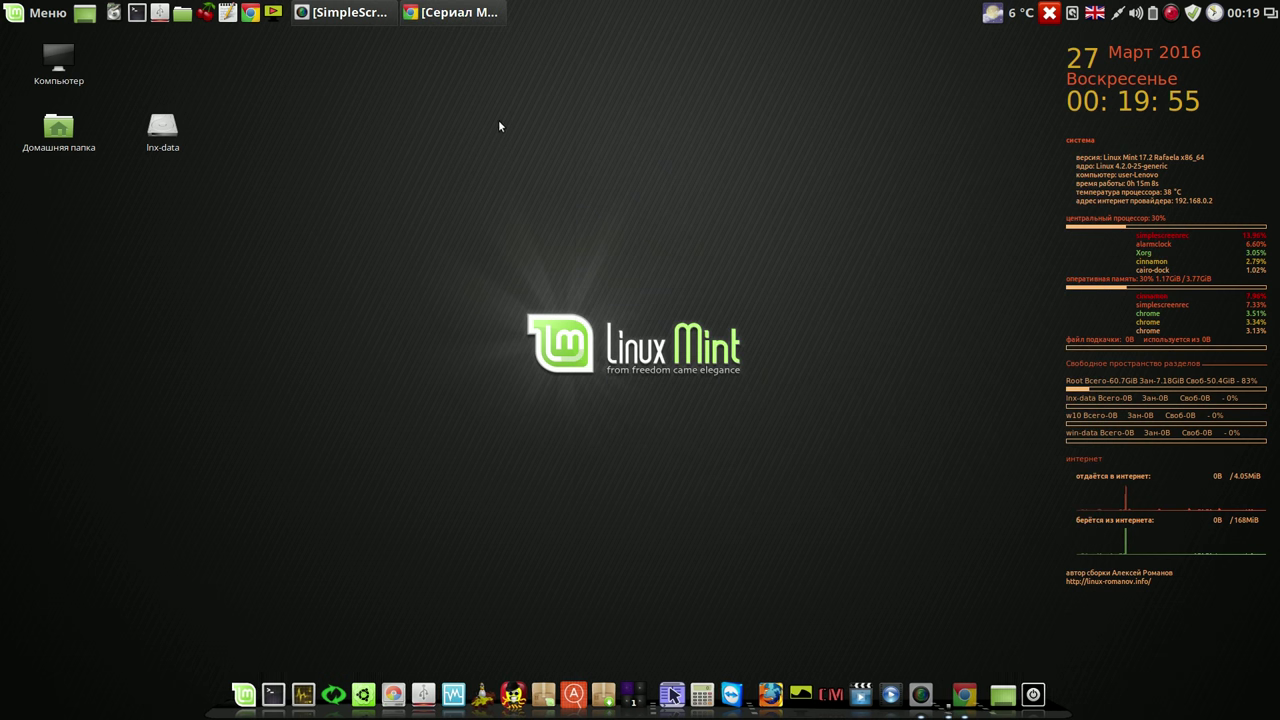
Open the restored SB@ volume in the file manager, check its root folders, and close the window.
left_click(182, 14)
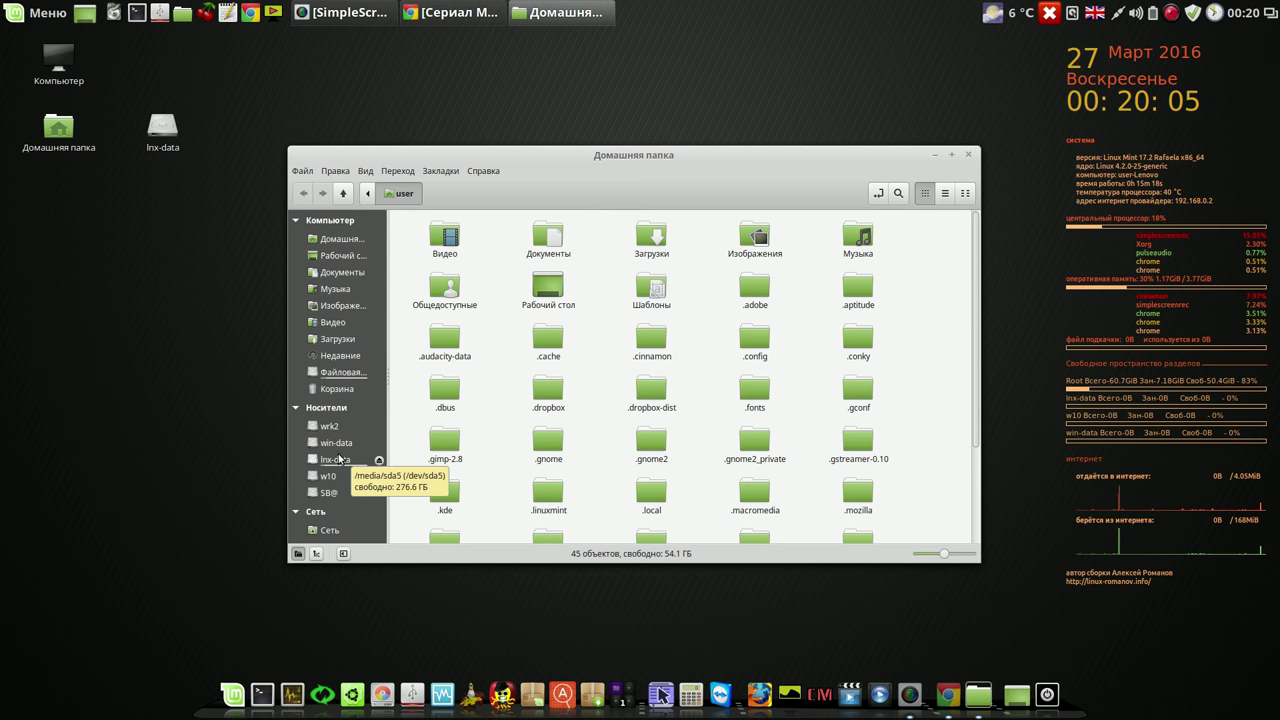
left_click(334, 492)
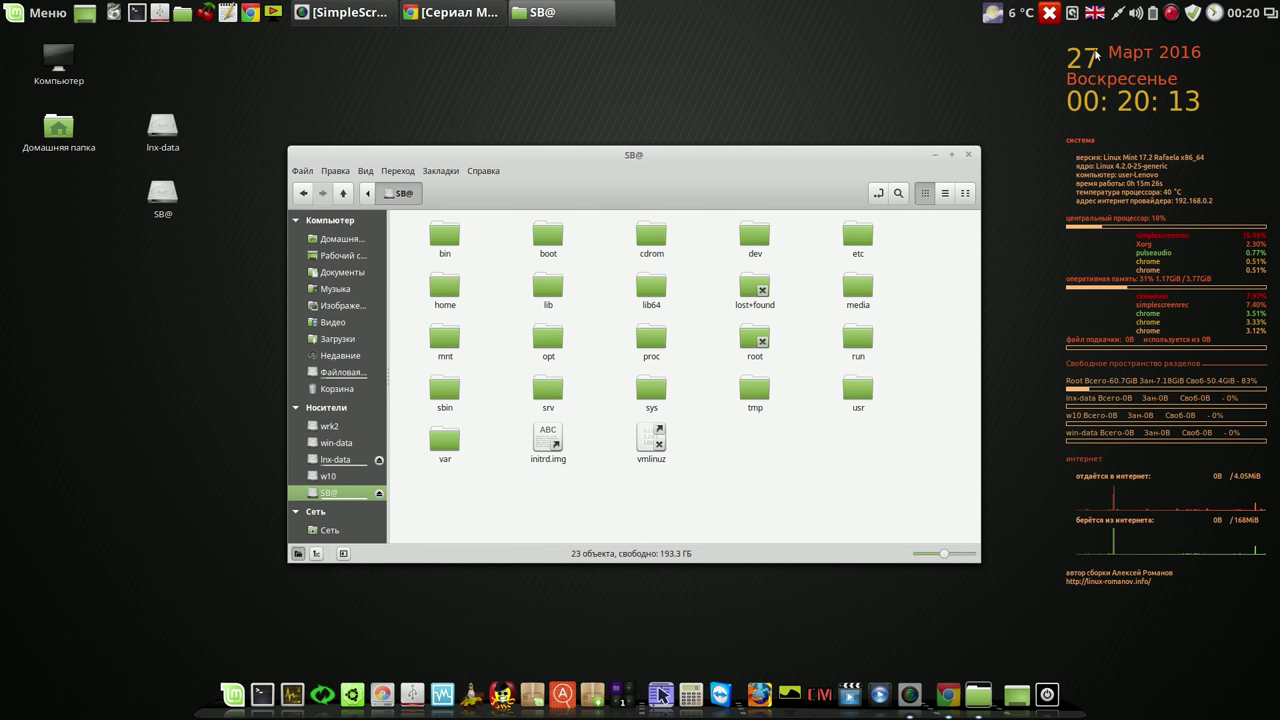
left_click(968, 154)
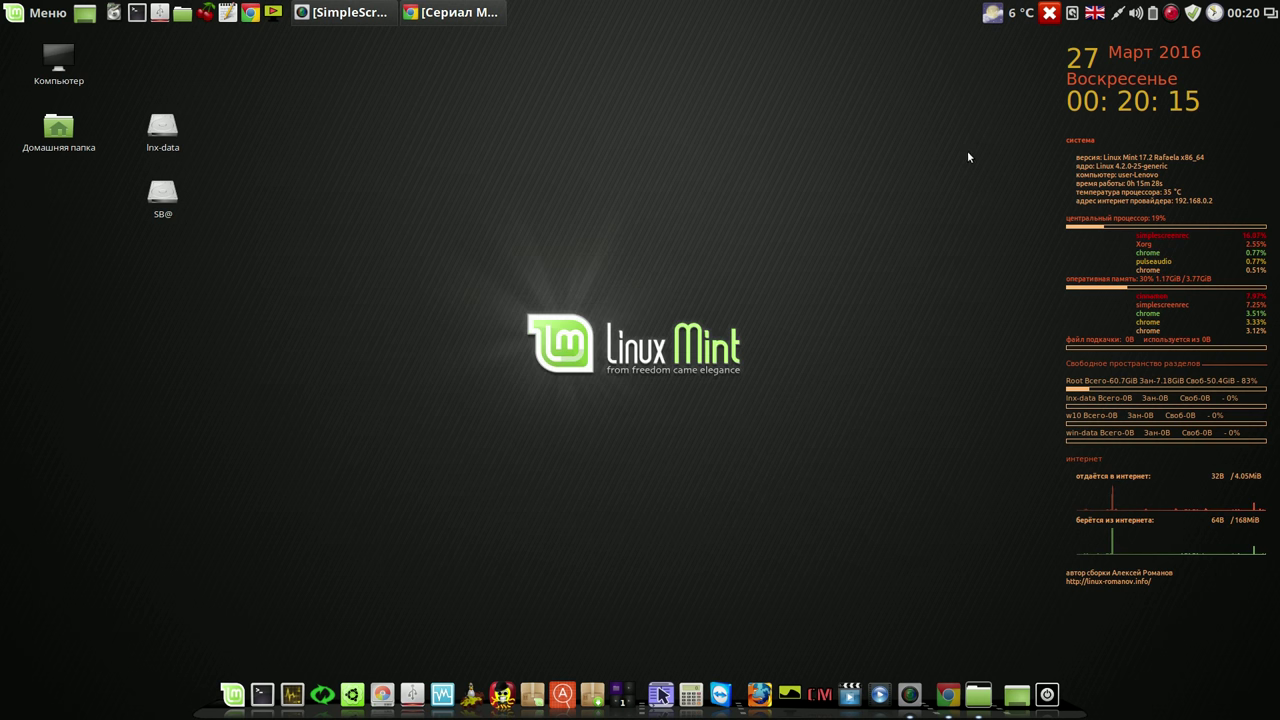
right_click(1171, 12)
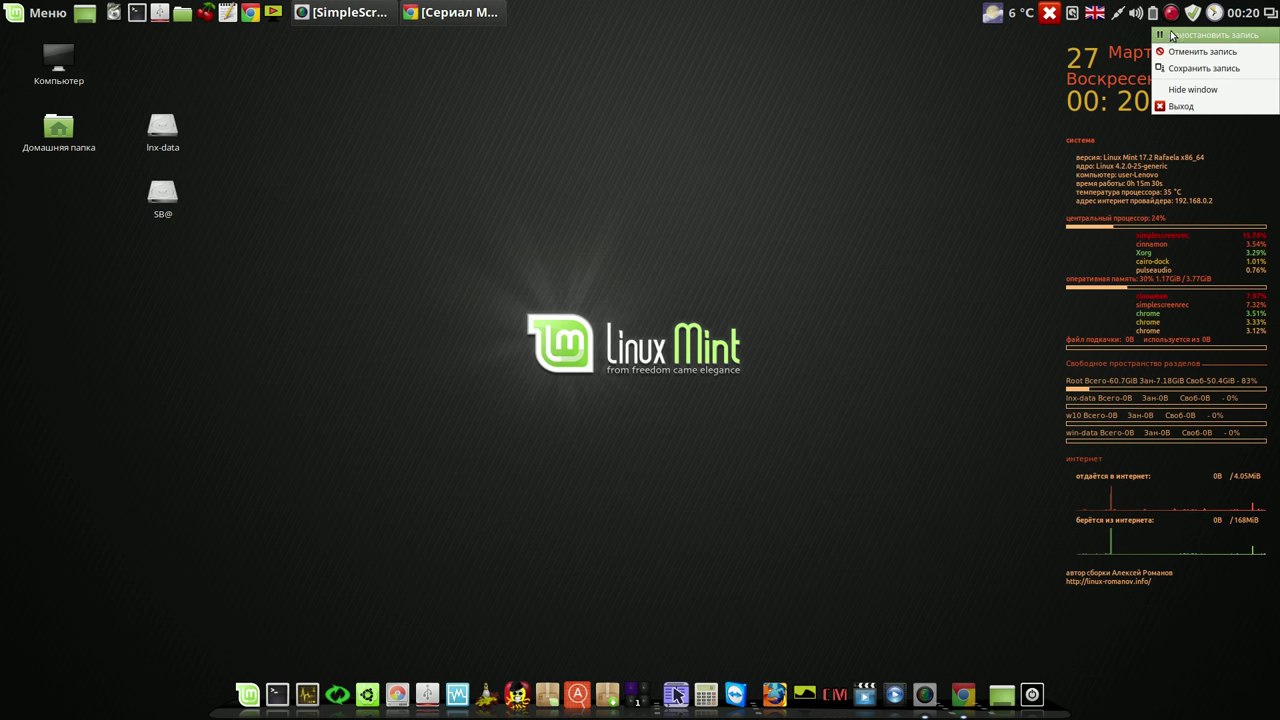
left_click(1175, 36)
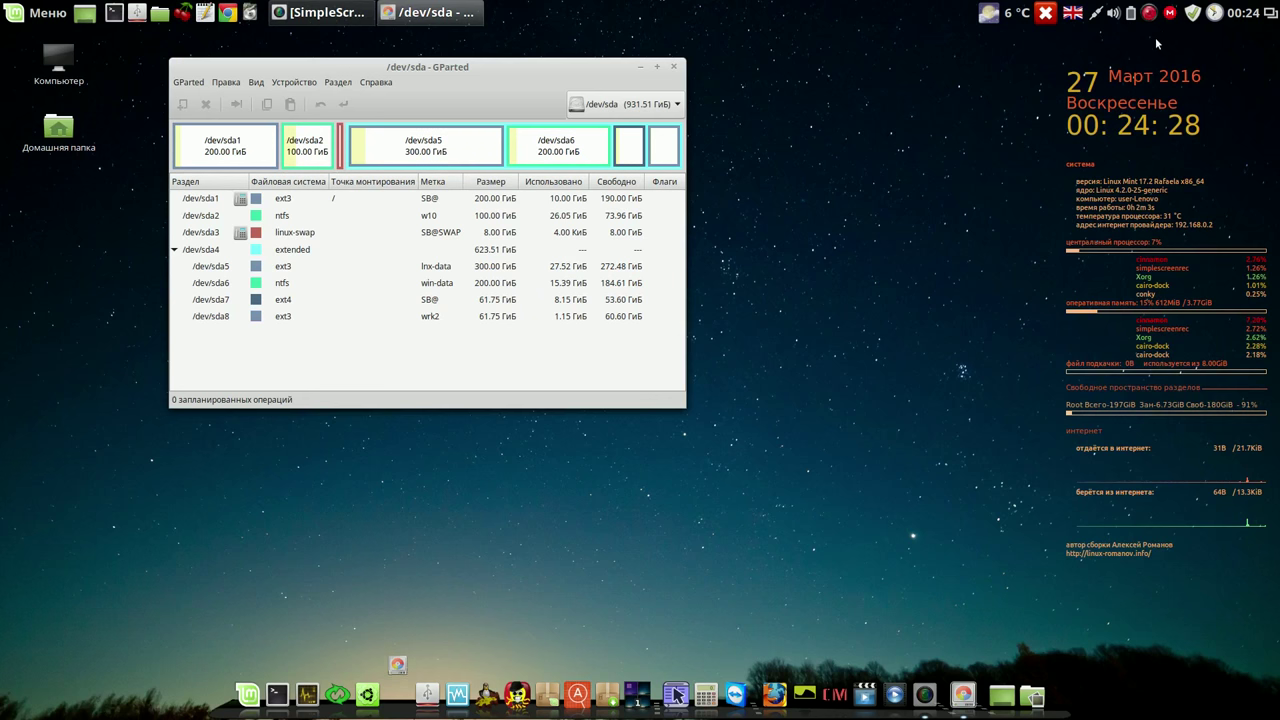
From the restored system, examine the /dev/sda1 and /dev/sda5 entries in GParted, then close it.
left_click_drag(582, 69, 882, 72)
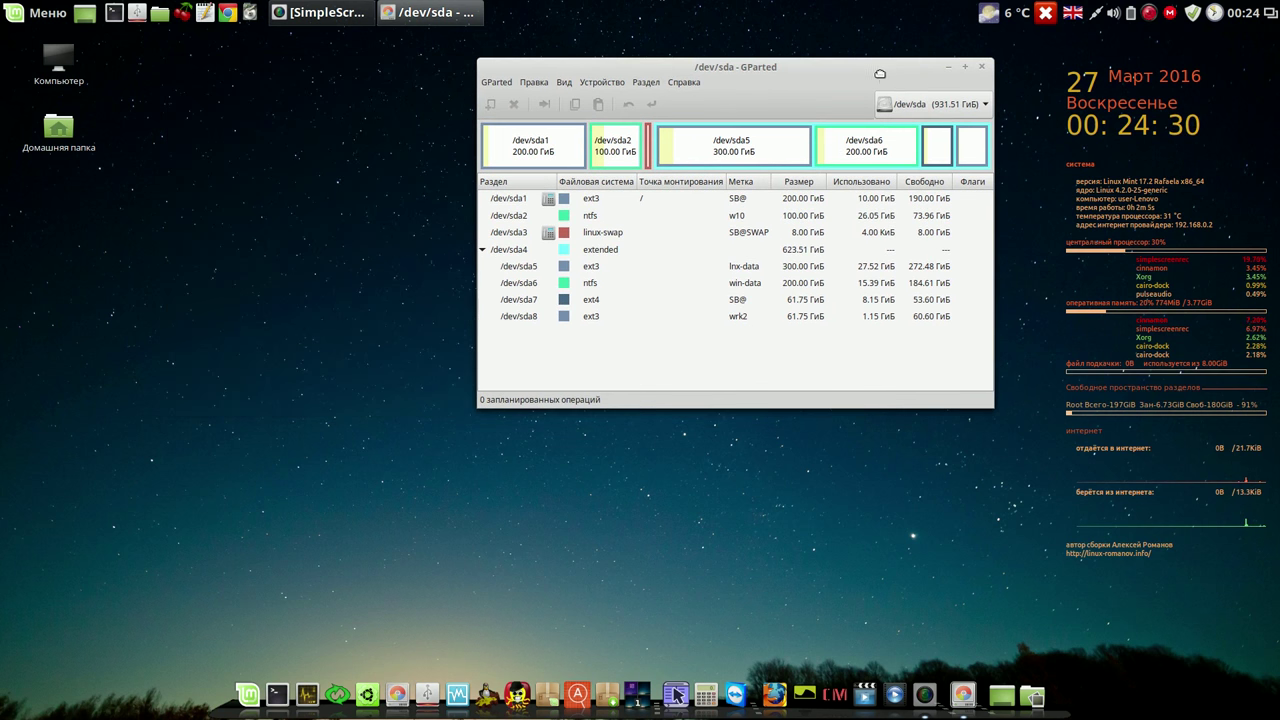
left_click(735, 203)
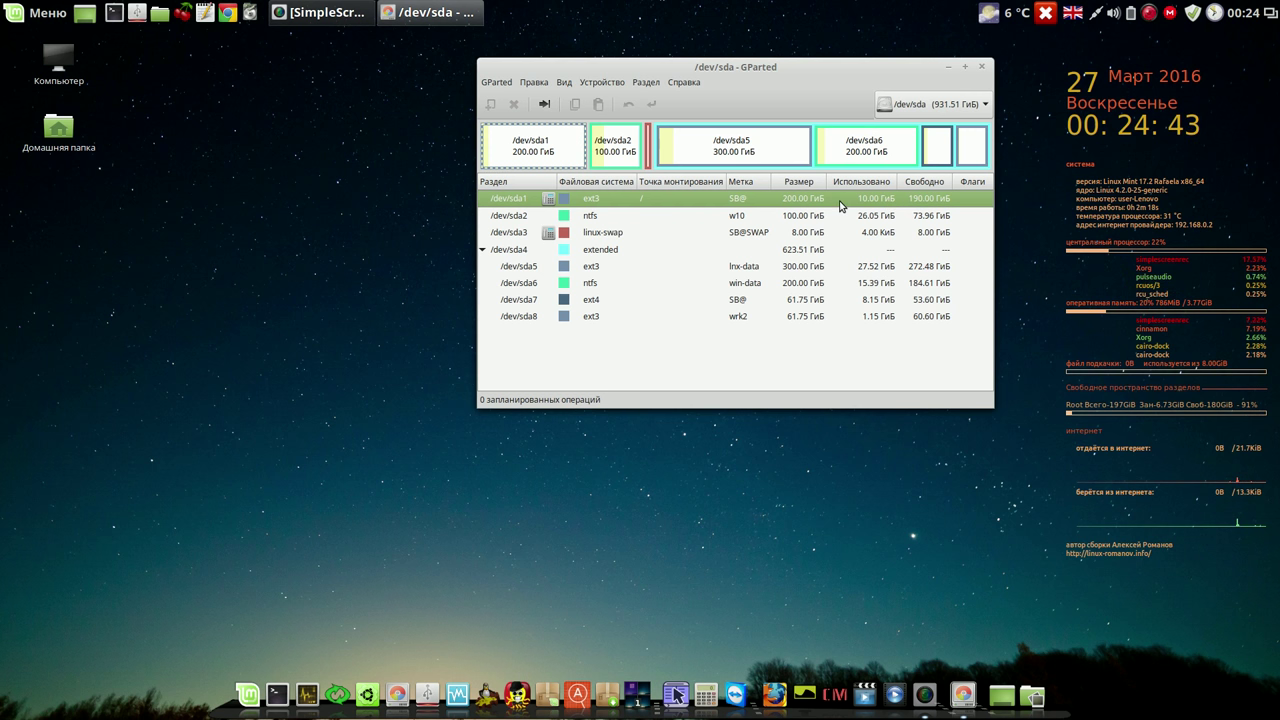
left_click(818, 270)
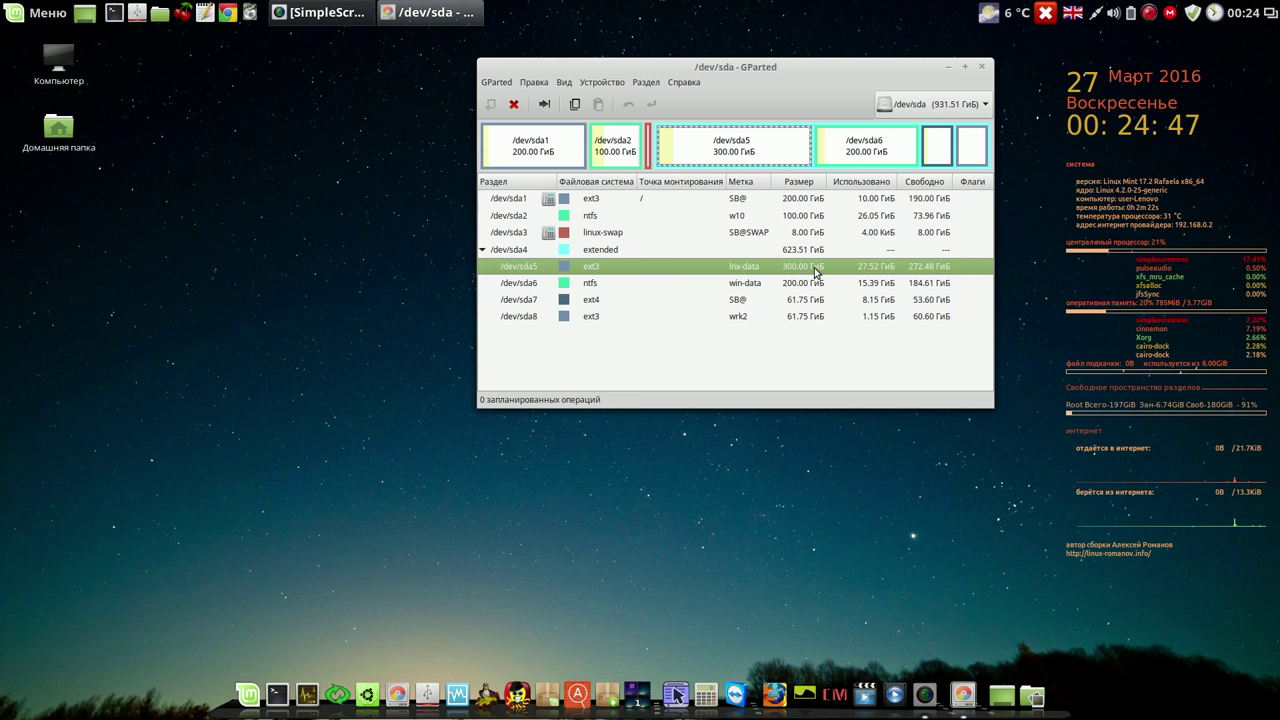
left_click(982, 68)
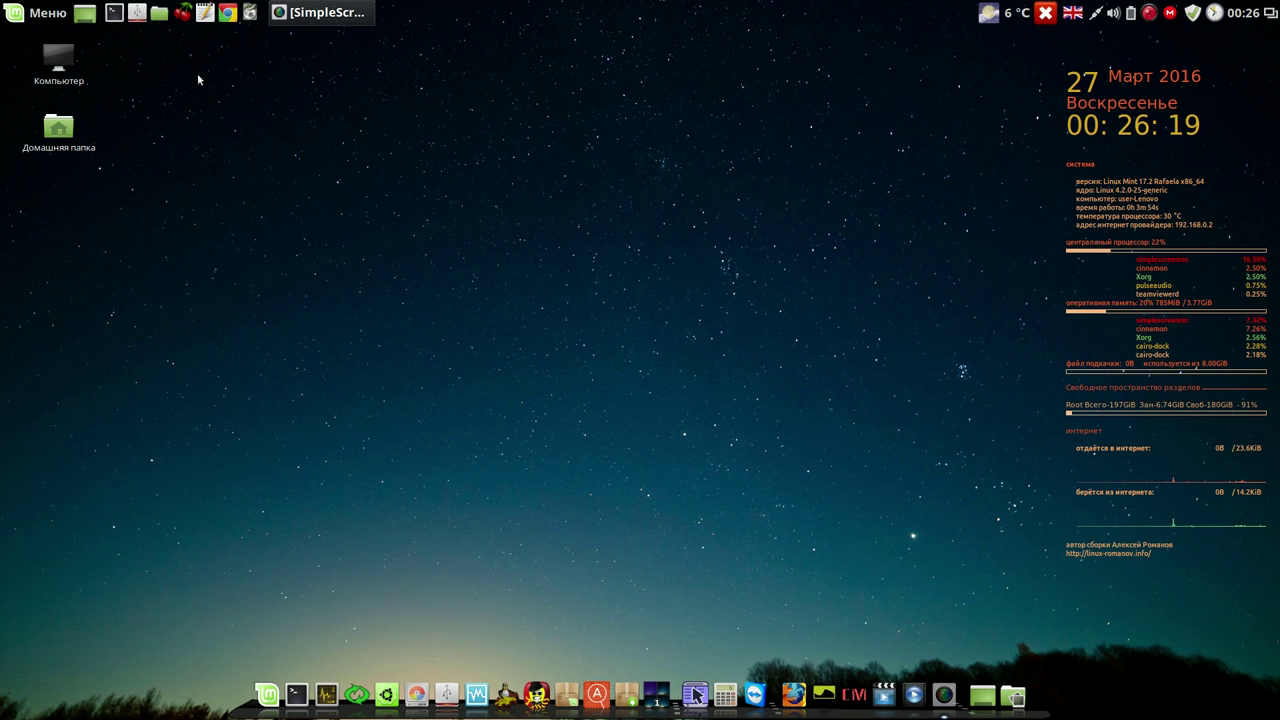
Open the Archives/sda1 folder on the lnx-data volume in the file manager.
key("super+e")
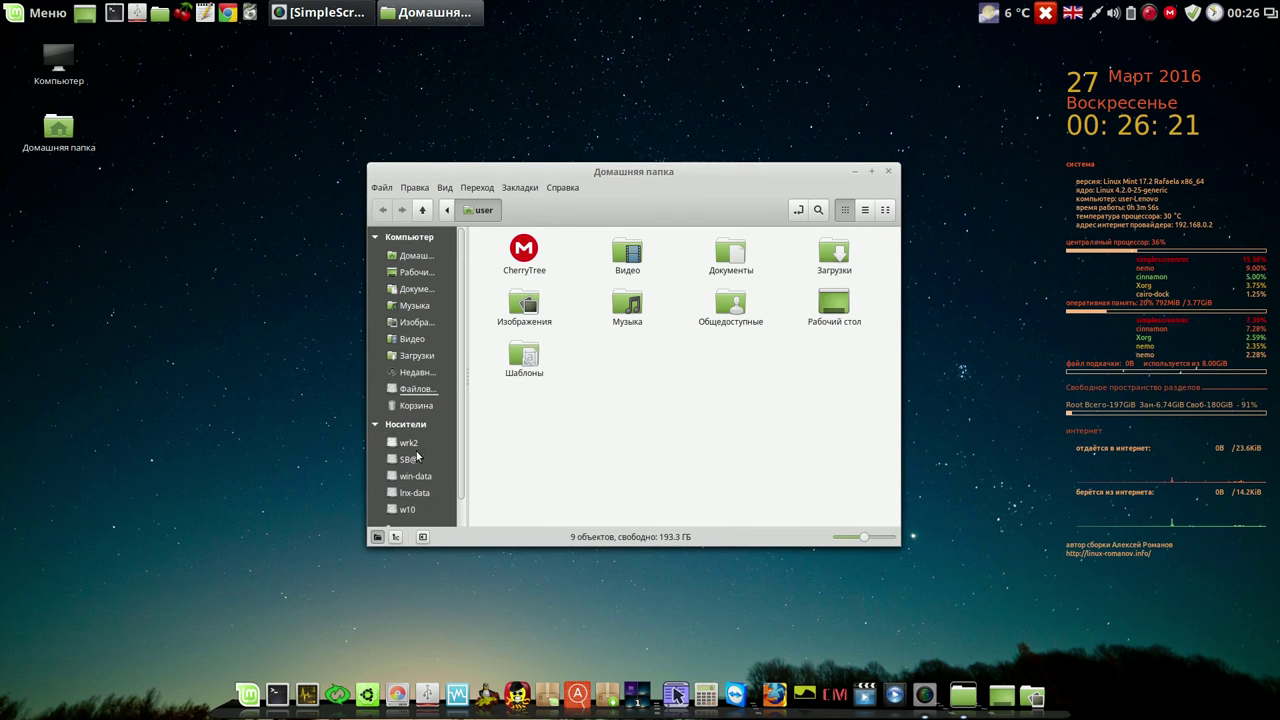
left_click(423, 493)
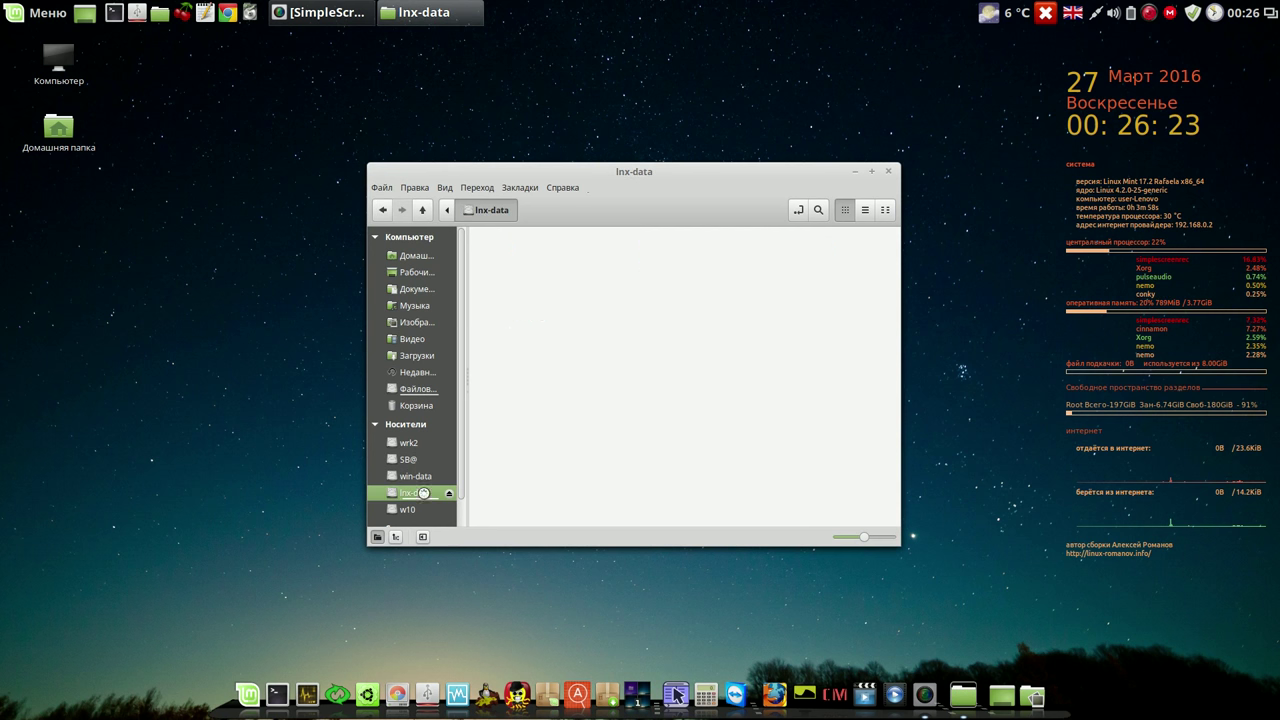
double_click(632, 252)
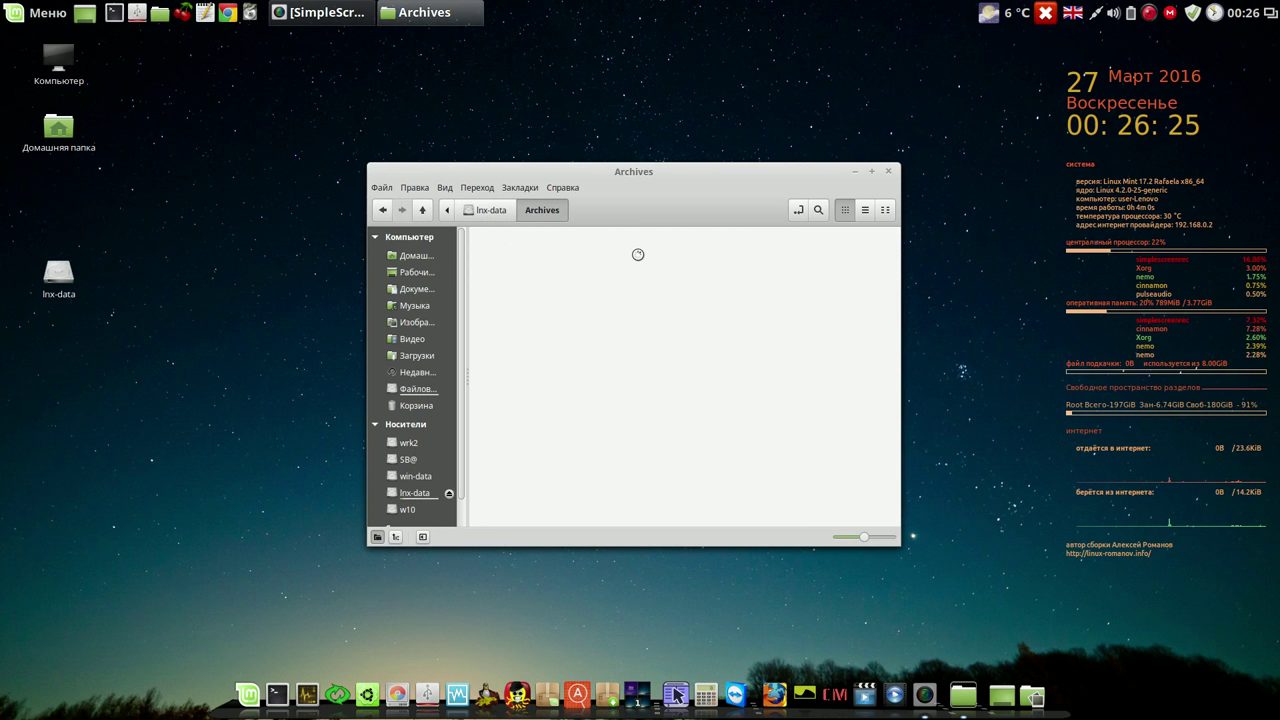
left_click(526, 256)
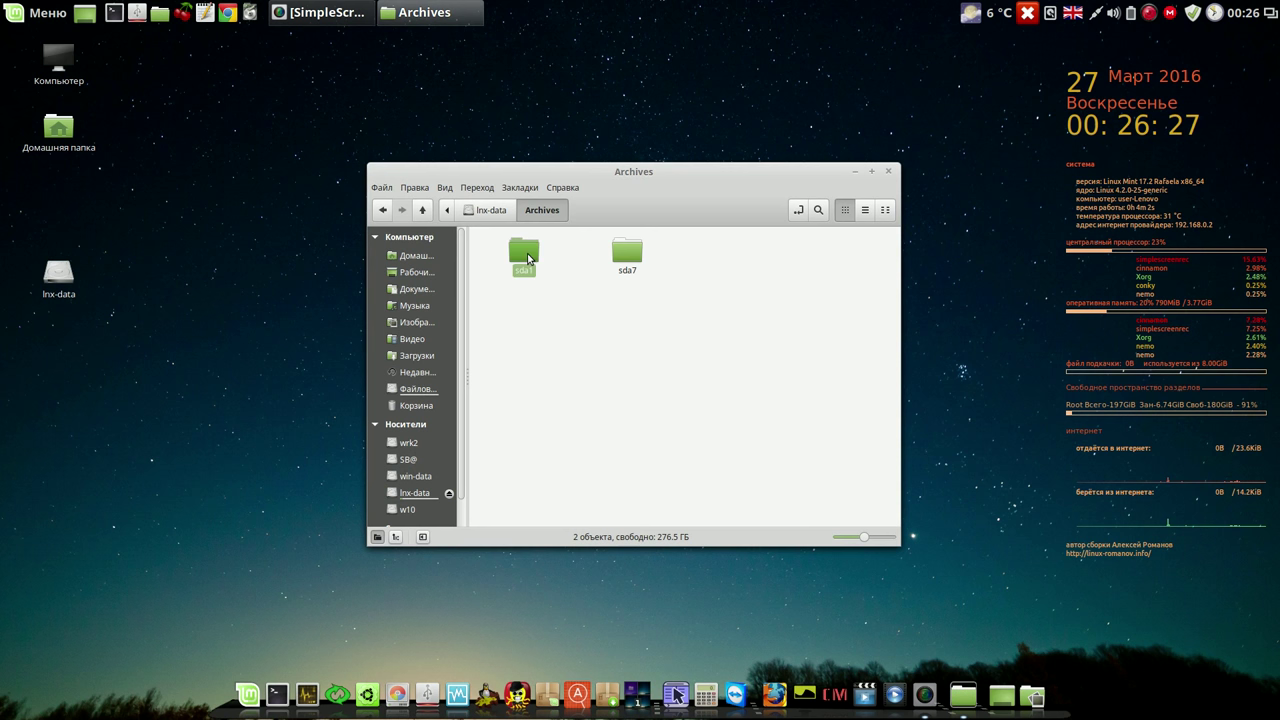
double_click(528, 257)
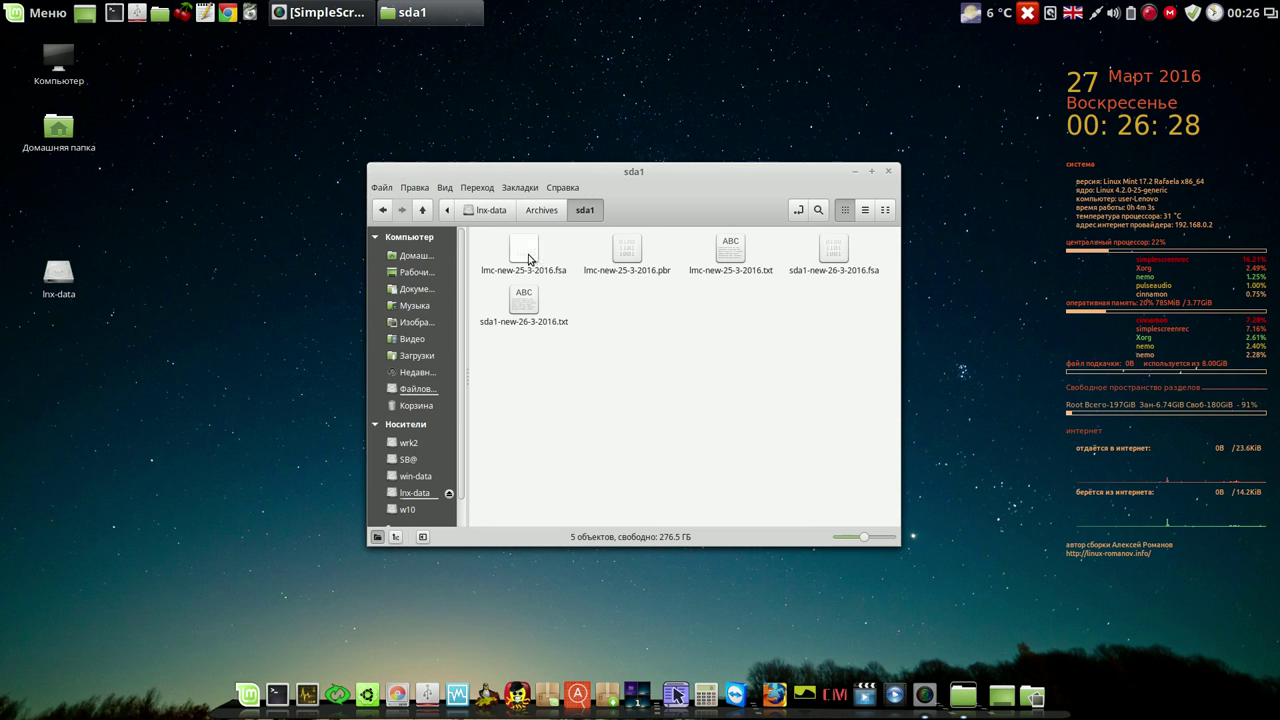
Show the sda1 backup folder as a detailed list, check the size of sda1-new-26-3-2016.fsa, and close the window.
left_click(866, 211)
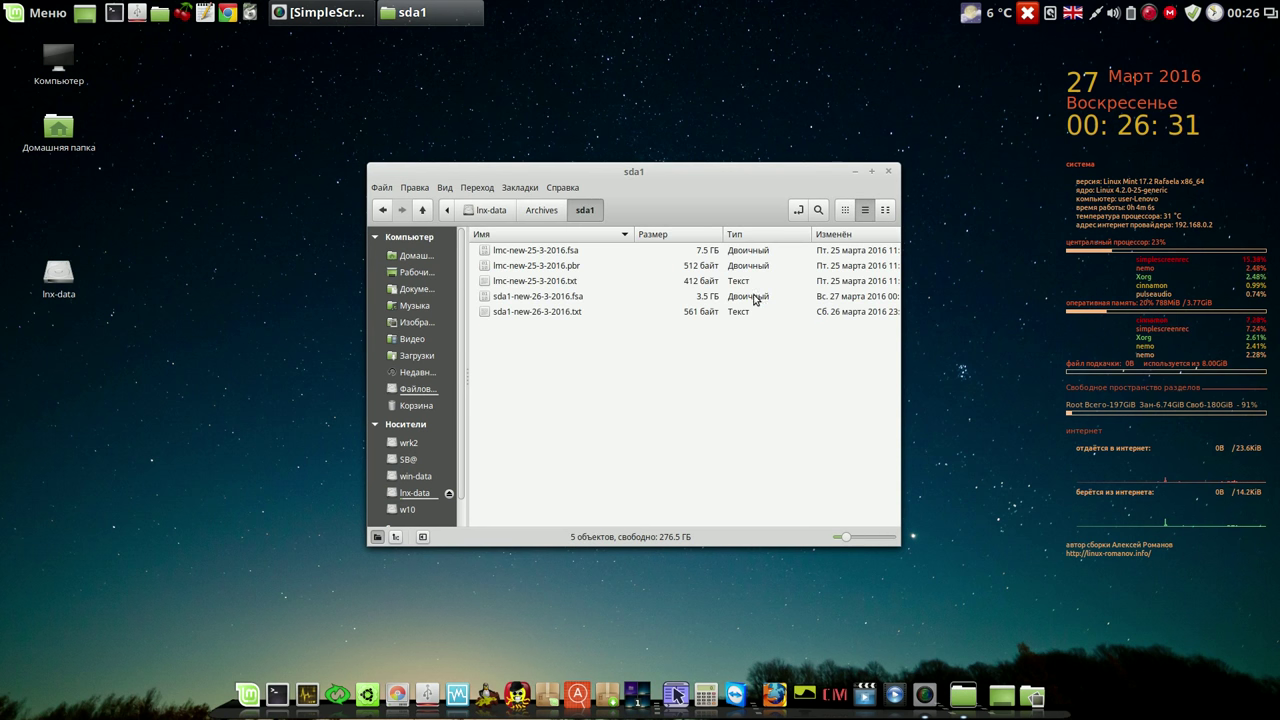
left_click(751, 301)
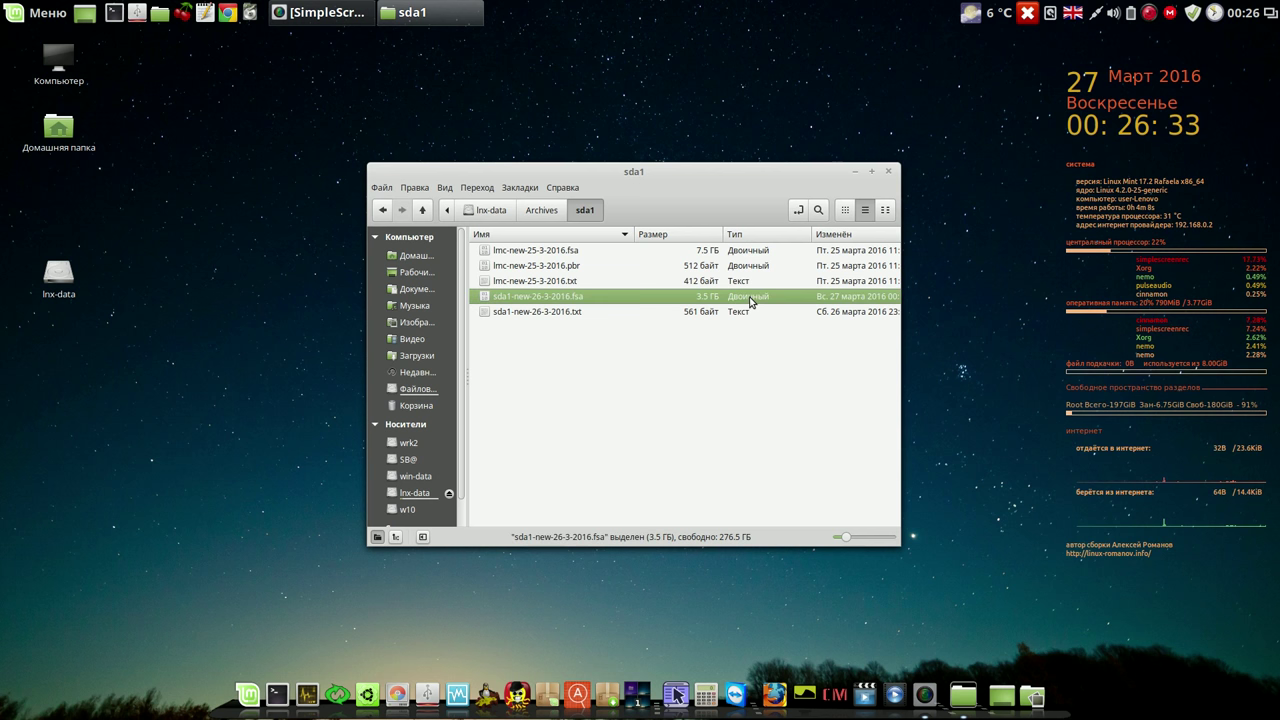
left_click_drag(764, 171, 627, 78)
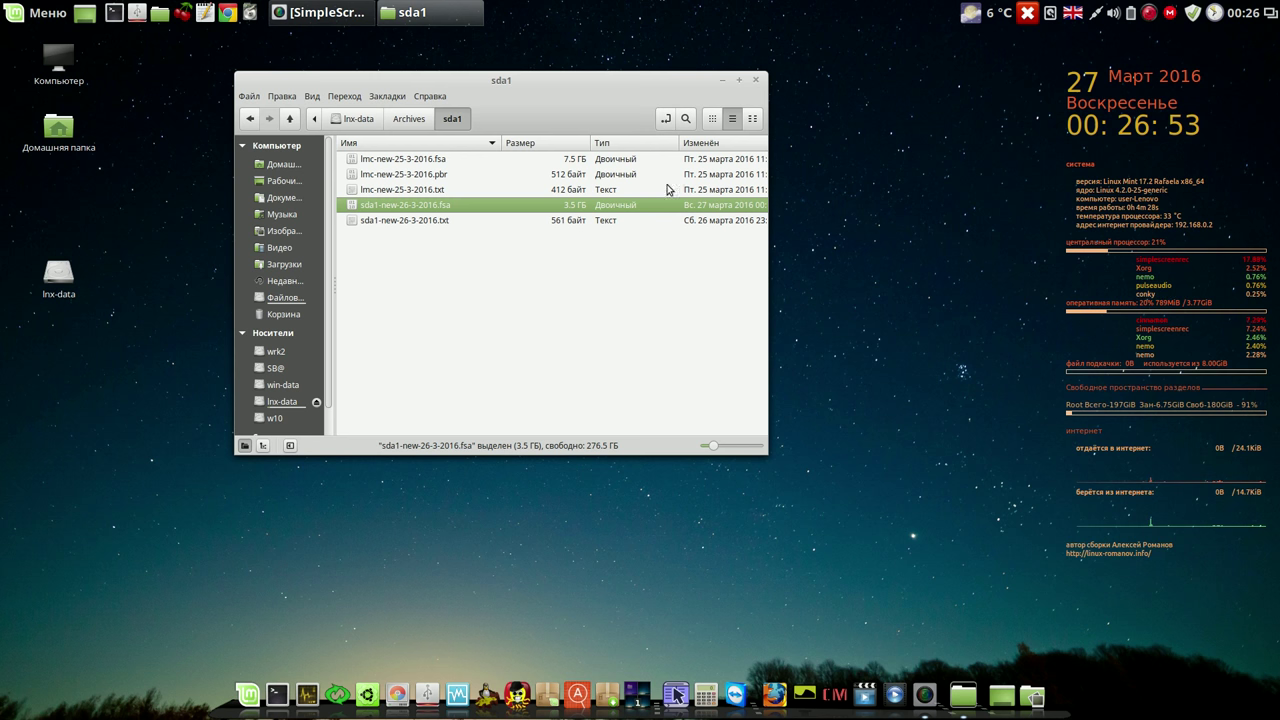
left_click(756, 81)
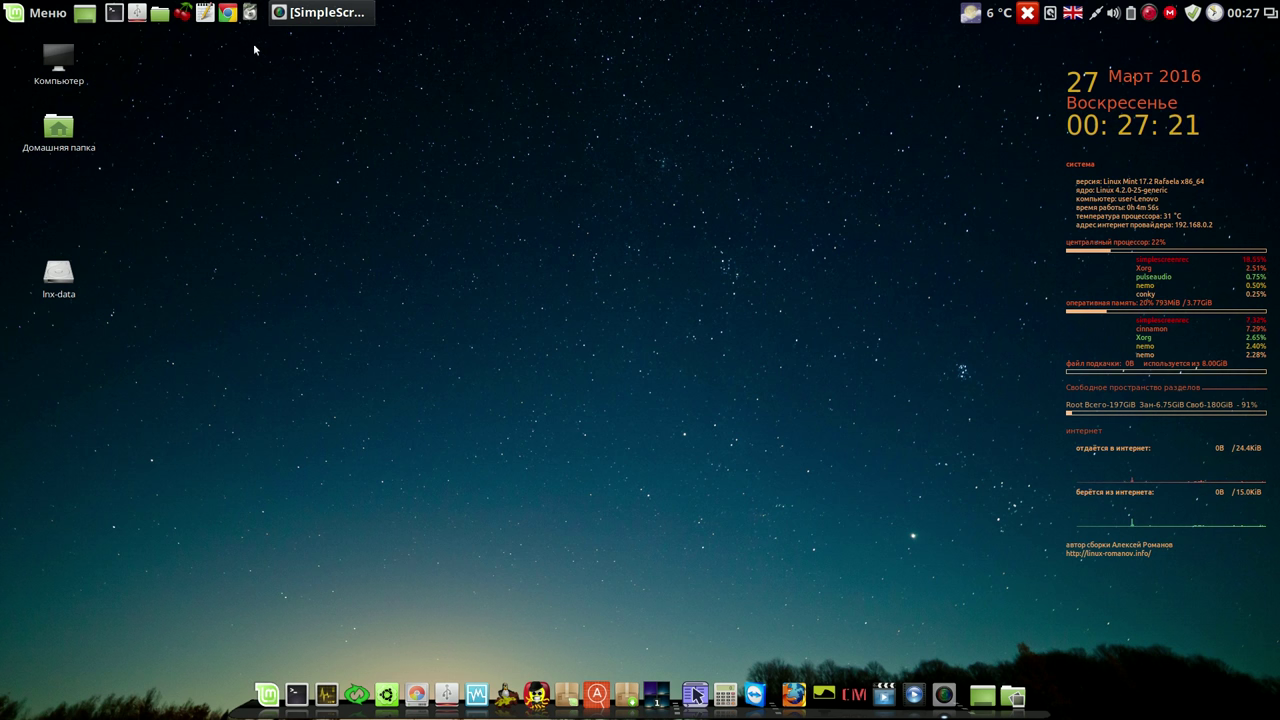
In Chrome, view the Загрузочные флешки page under Программы on the Компьютерные советы site, then minimize the browser and CherryTree.
left_click(230, 14)
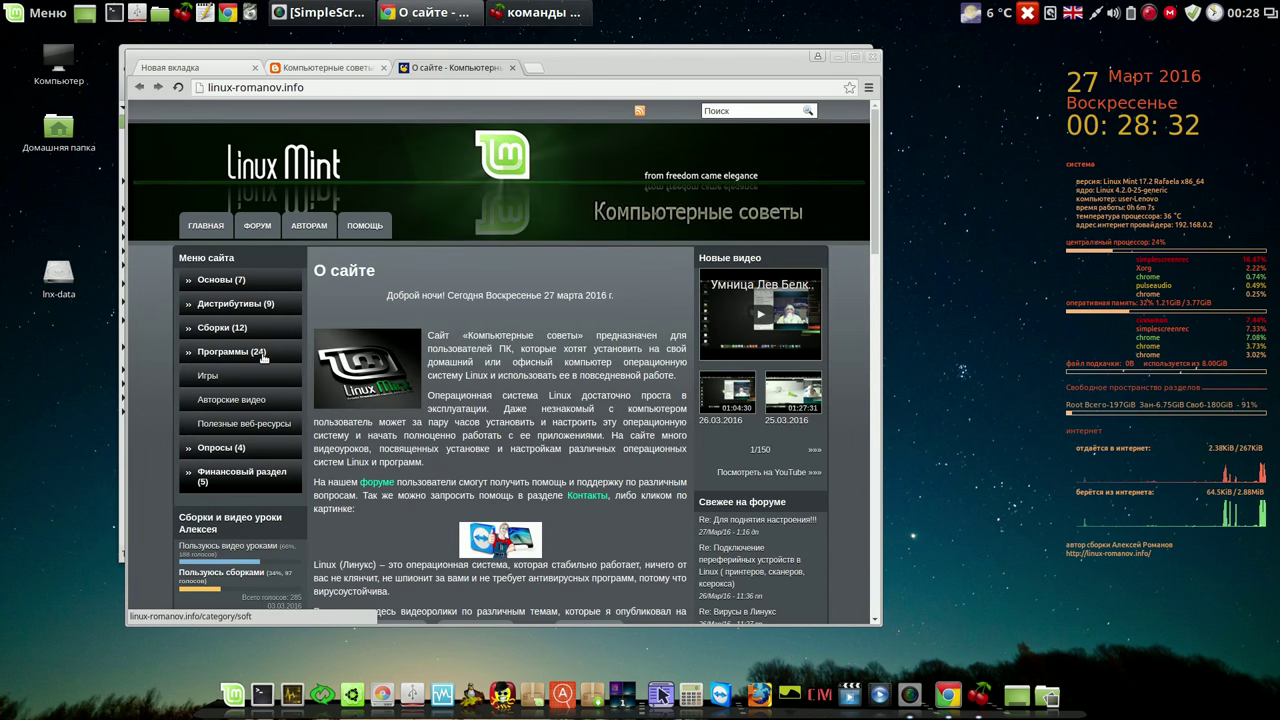
left_click(264, 358)
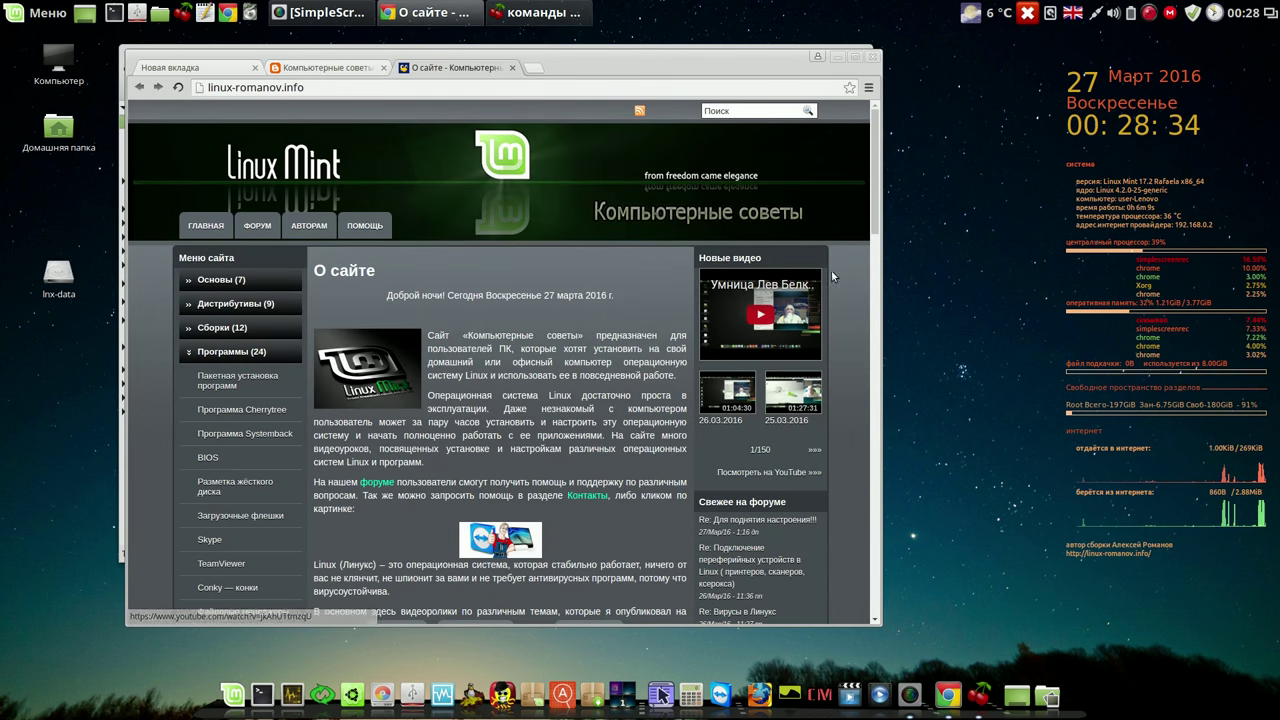
left_click_drag(871, 204, 866, 246)
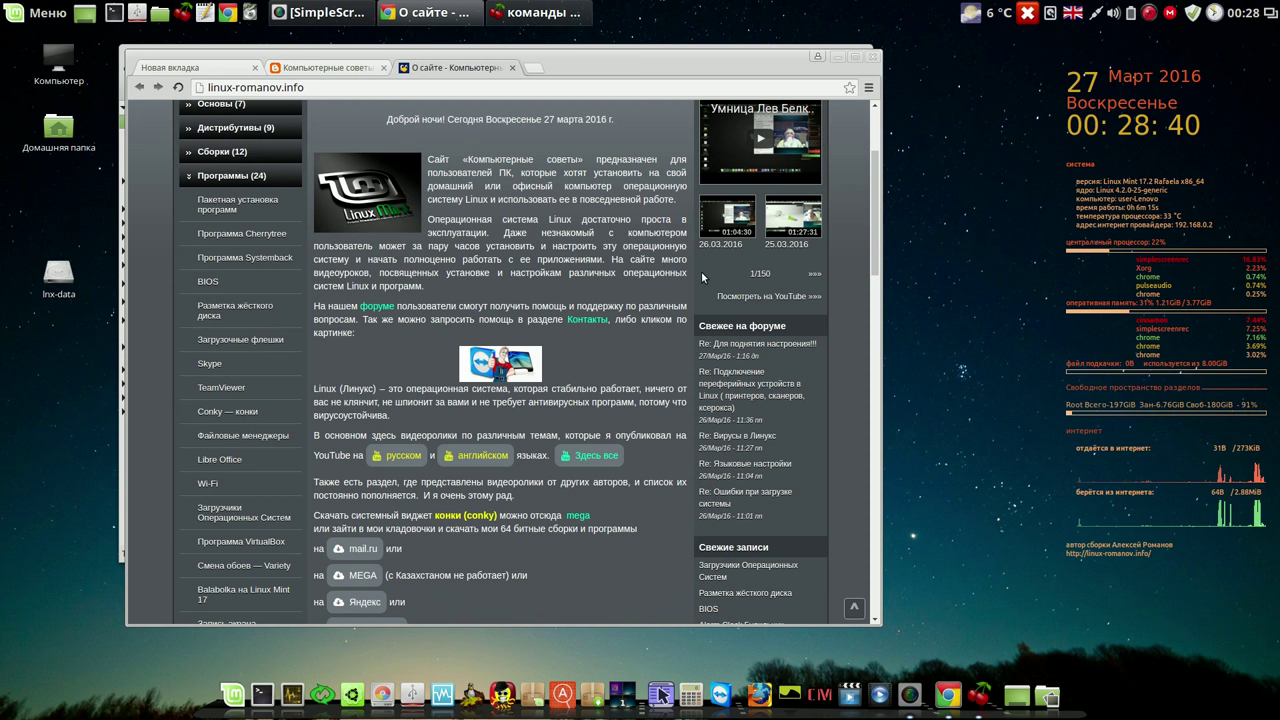
left_click(237, 348)
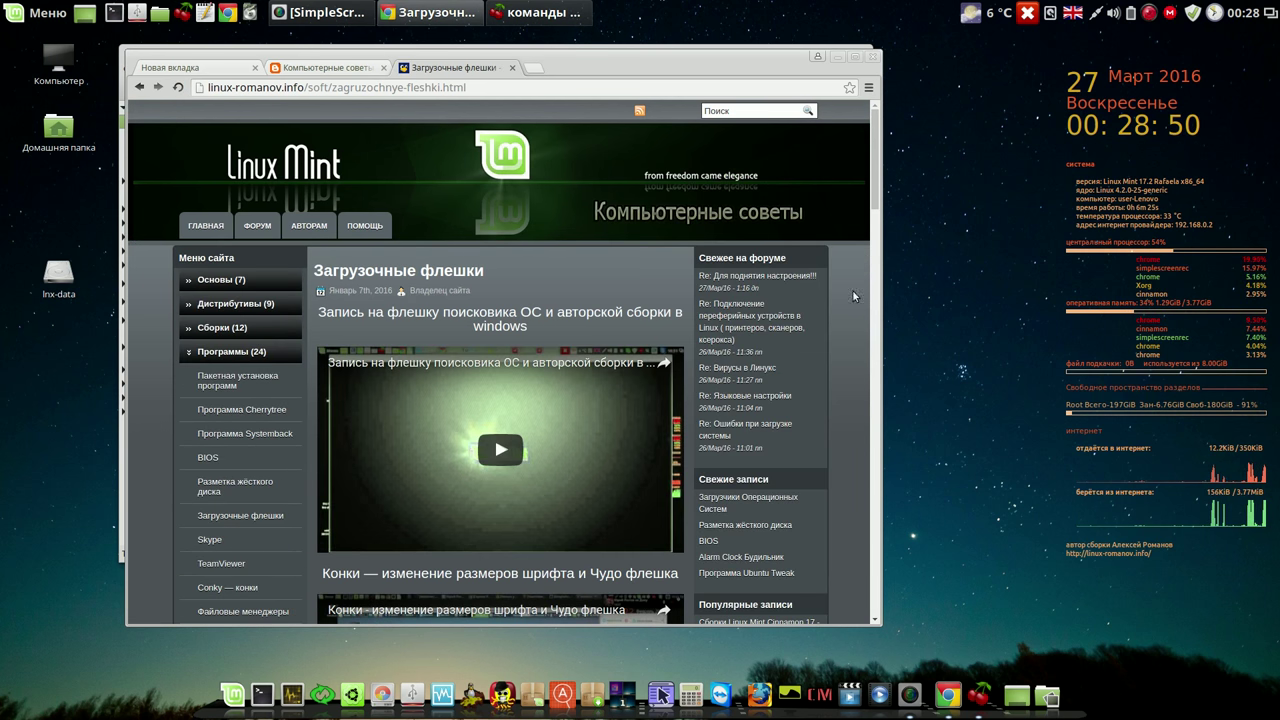
mouse_move(877, 200)
left_mouse_down()
mouse_move(868, 402)
mouse_move(855, 201)
left_mouse_up()
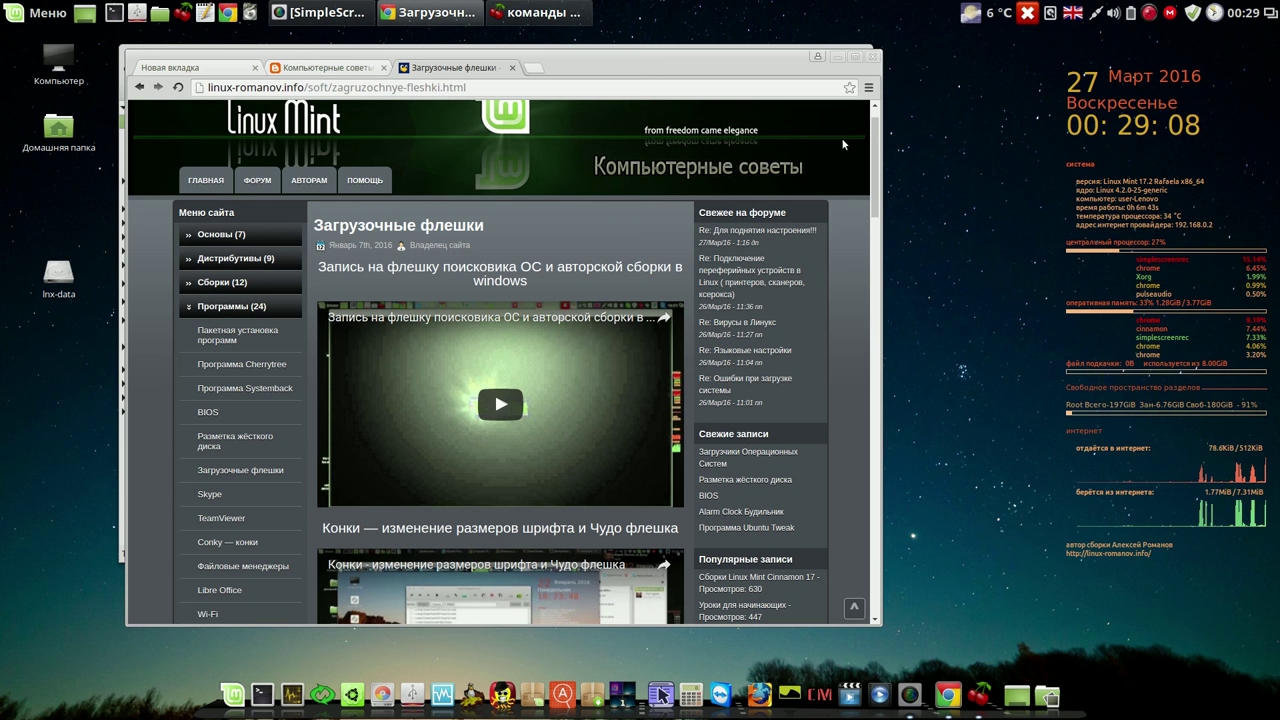
left_click(838, 58)
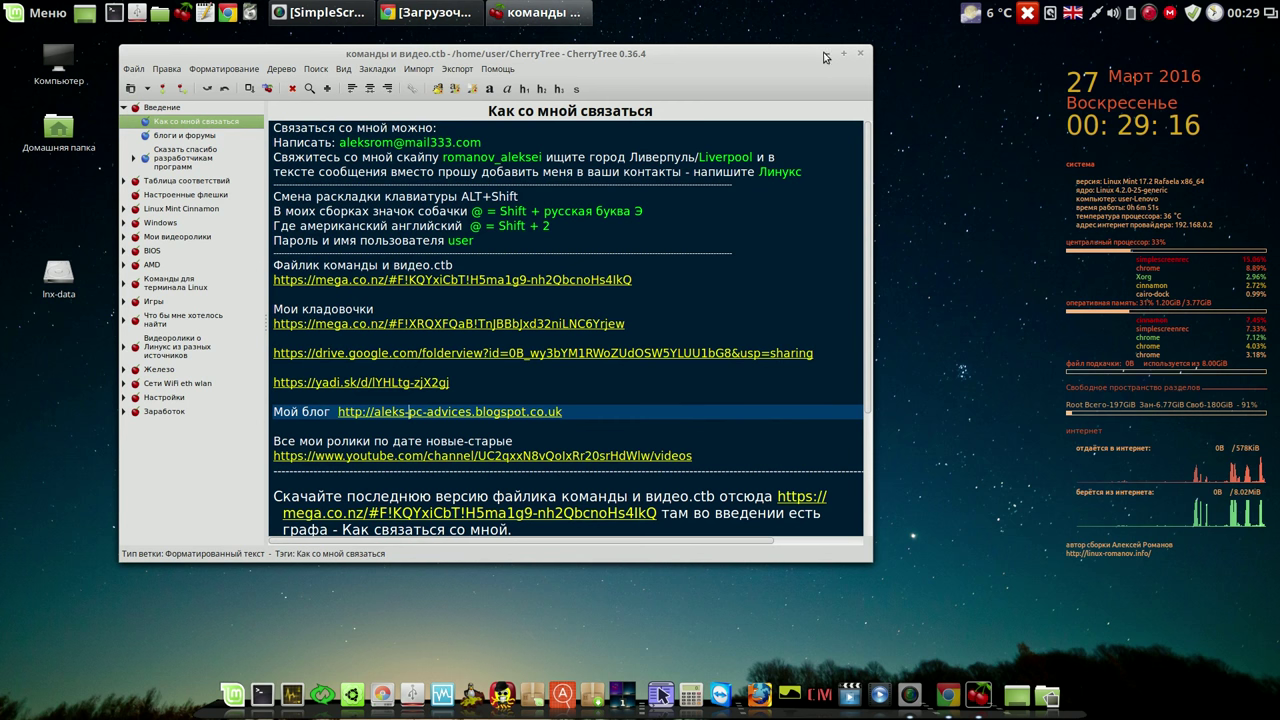
left_click(825, 55)
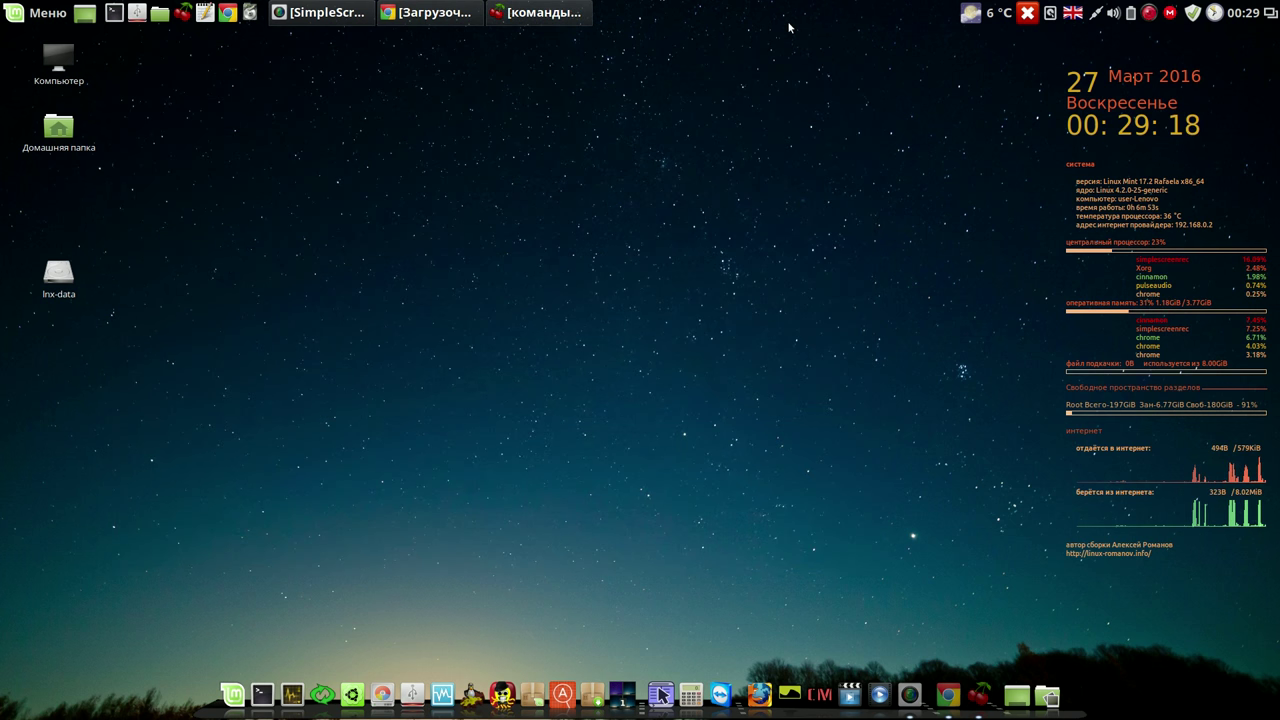